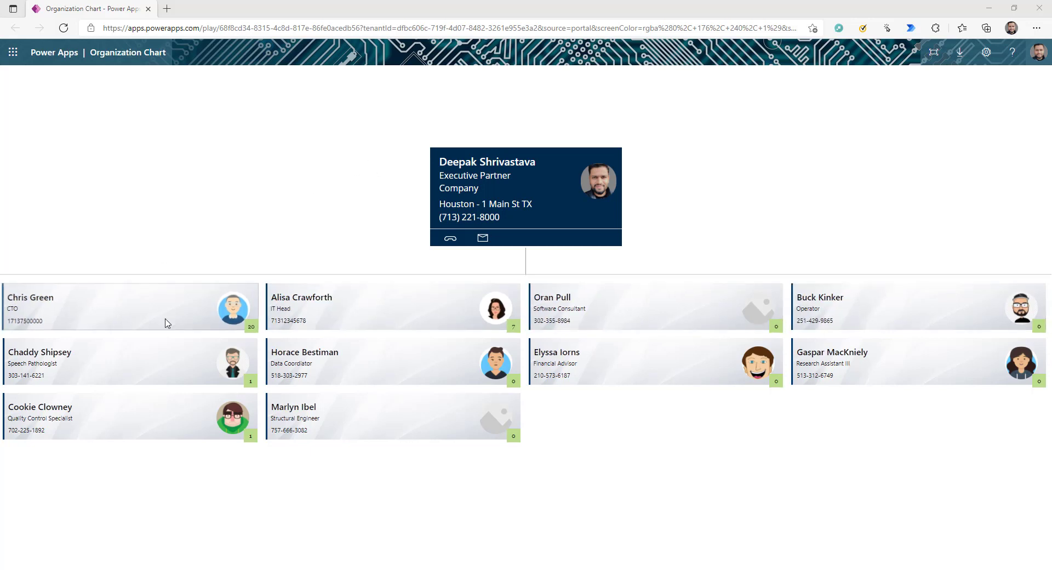
# Step: Explore the organization chart through the CTO's team, viewing a Sales Representative's and the Product Engineer's direct reports and returning to the CTO
pyautogui.click(132, 310)
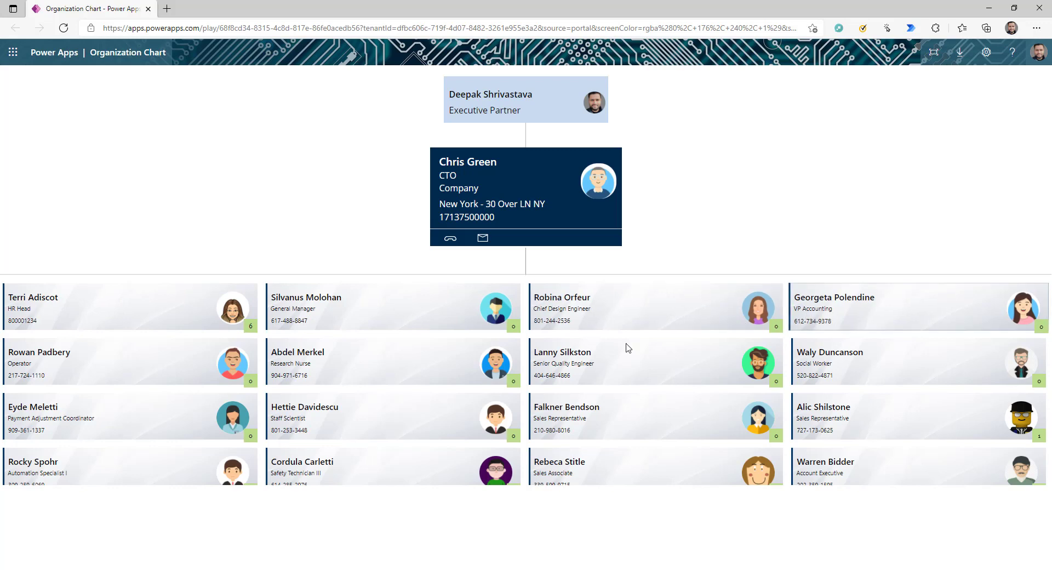
pyautogui.scroll(-1, 916, 413)
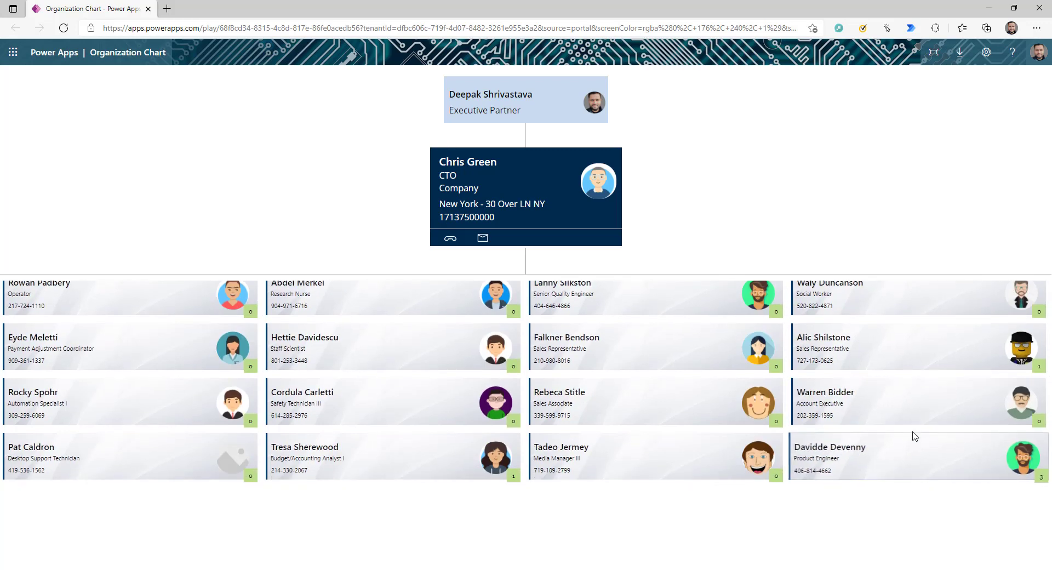
pyautogui.click(907, 342)
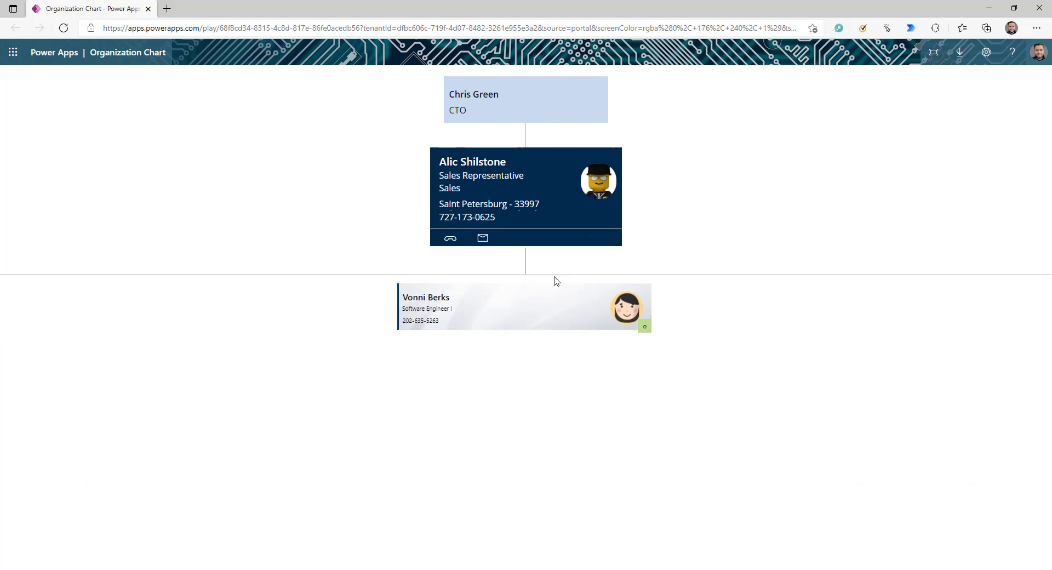
pyautogui.click(544, 101)
pyautogui.scroll(-1, 885, 440)
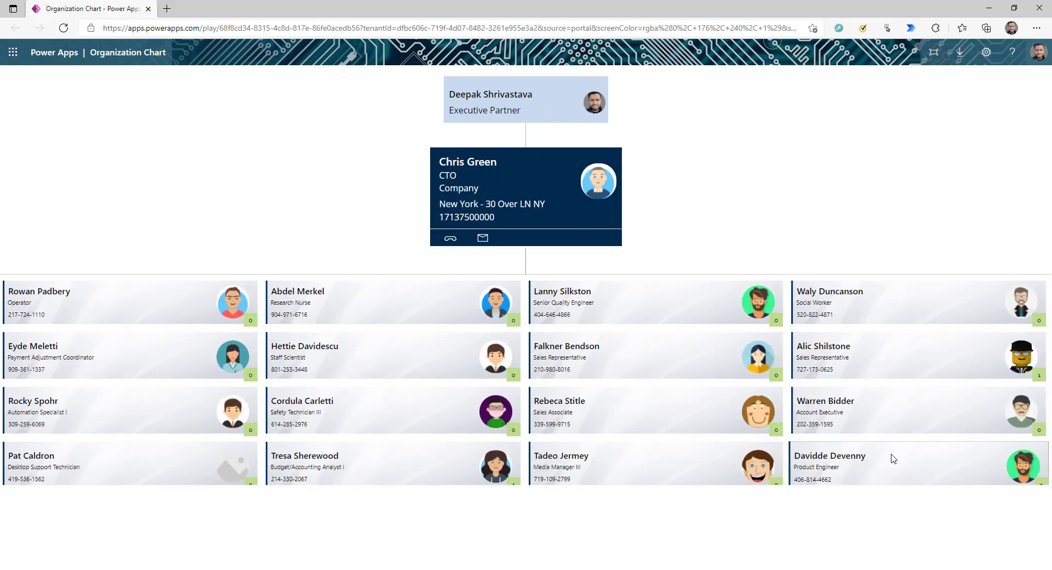
pyautogui.click(892, 460)
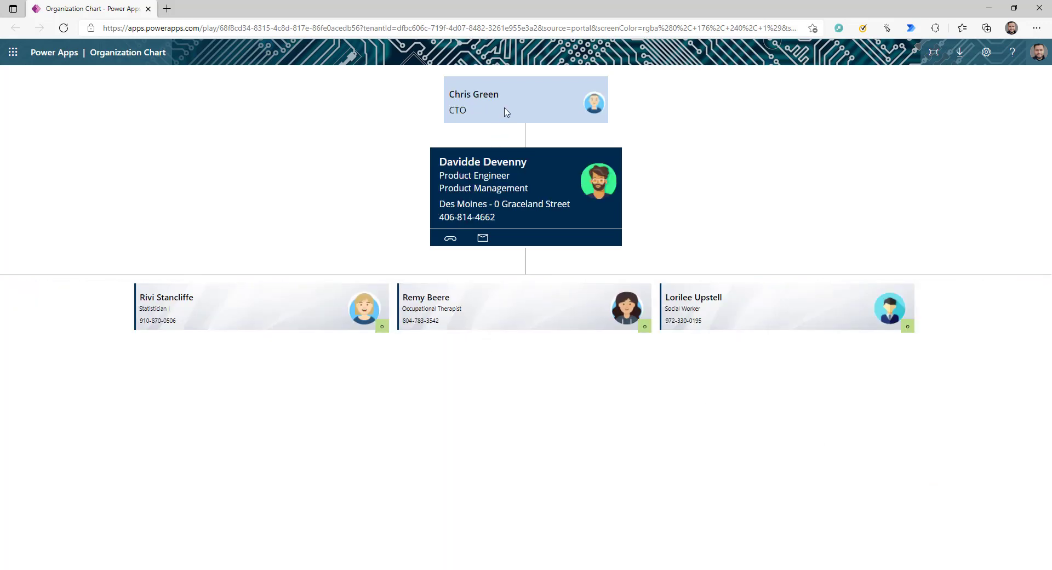
pyautogui.click(506, 112)
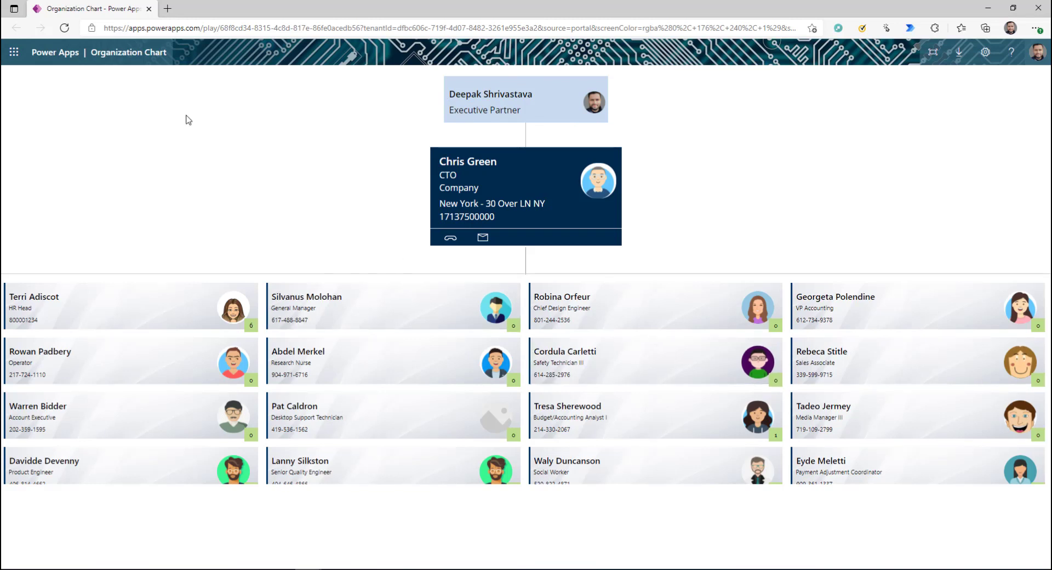
# Step: Open the Power Apps maker portal in a new browser tab and create a blank tablet canvas app named OrgChart Demo
pyautogui.click(168, 8)
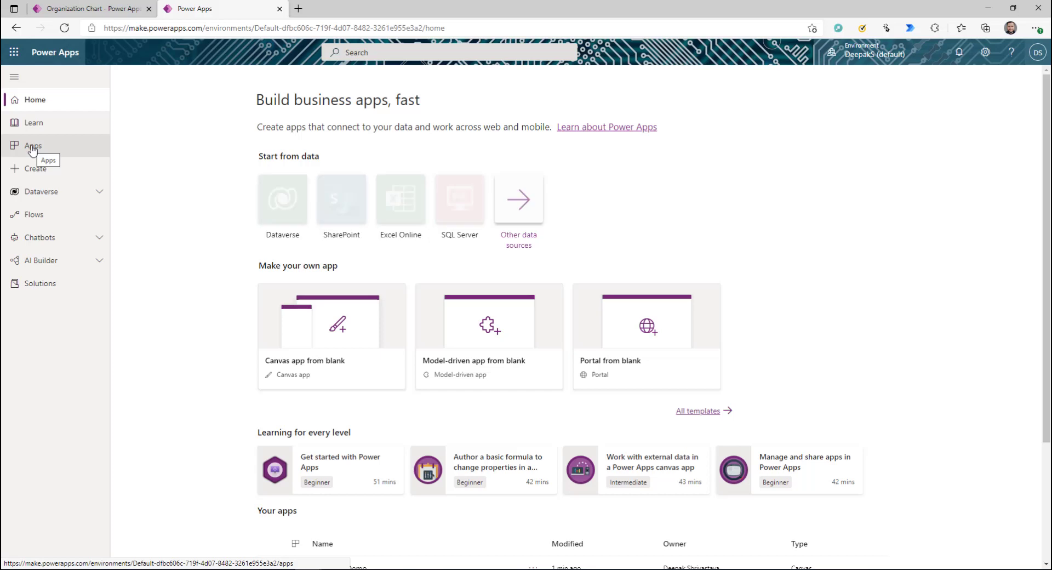
pyautogui.click(32, 146)
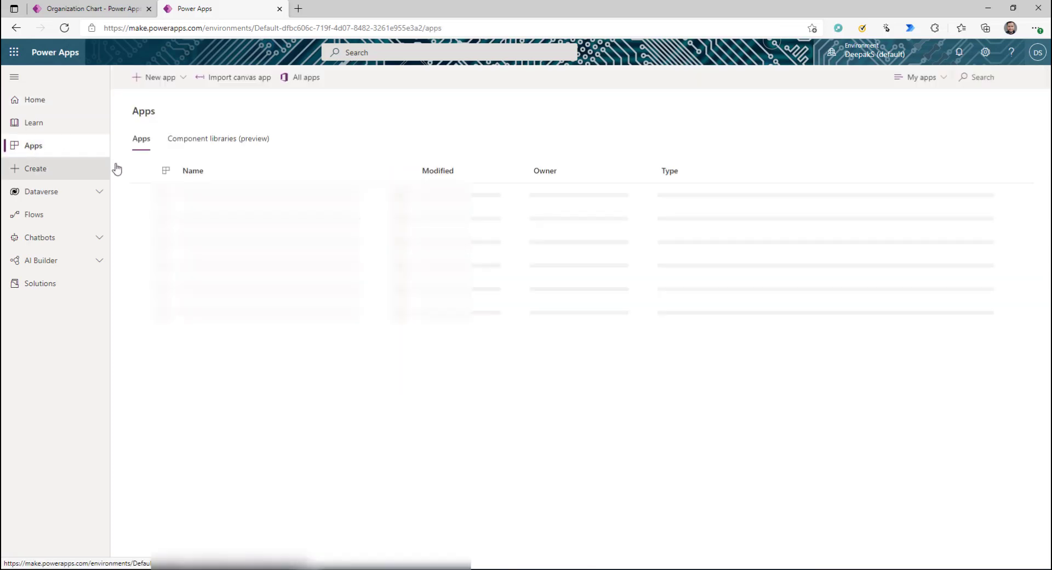
pyautogui.click(35, 168)
pyautogui.click(211, 181)
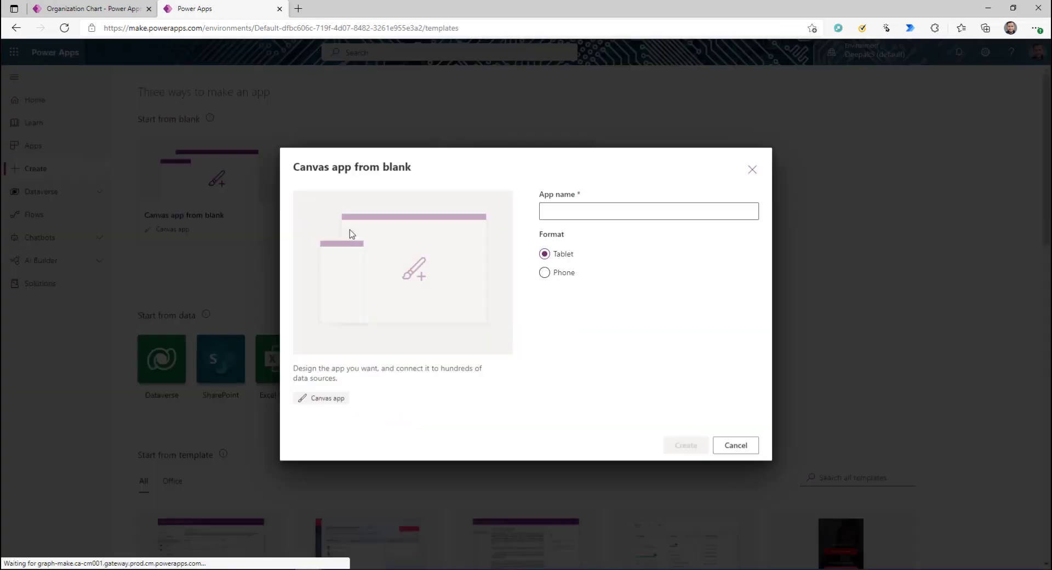
pyautogui.click(598, 211)
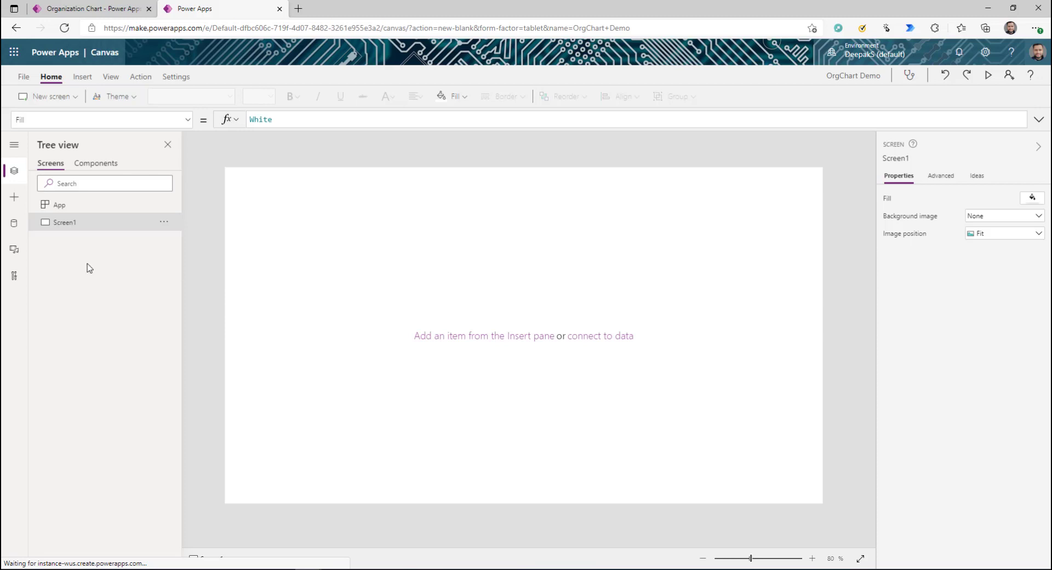
# Step: Set the App object's OnStart formula to Set(varcurrentuser,User().Email)
pyautogui.click(47, 206)
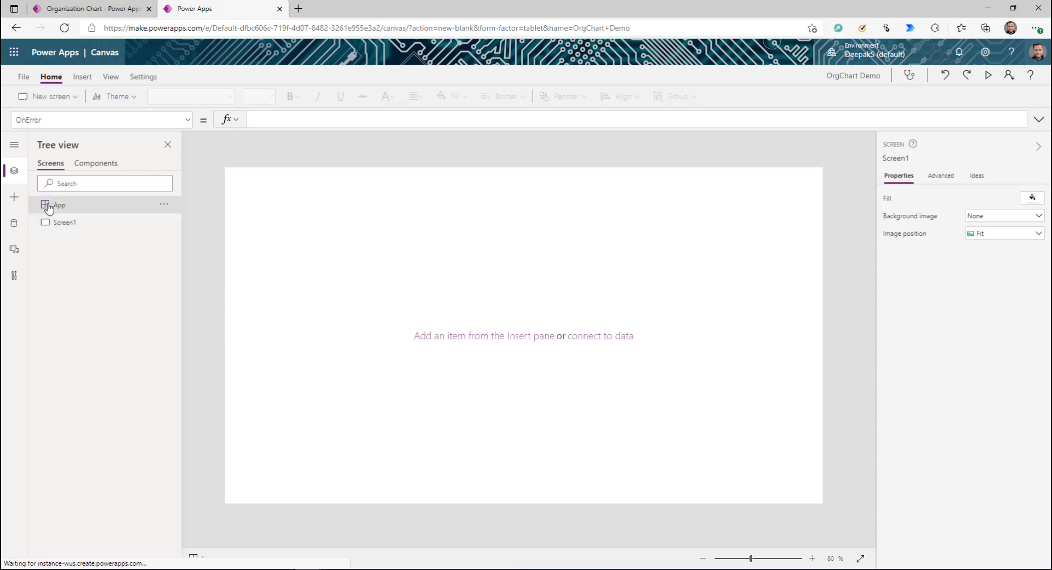
pyautogui.click(290, 117)
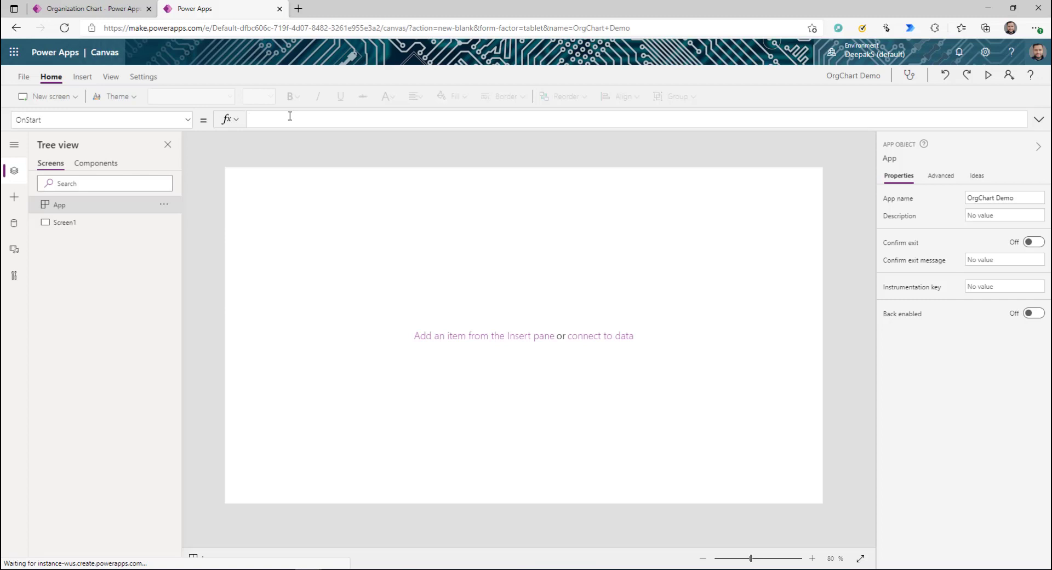
pyautogui.write('Set(varcurrentuser,')
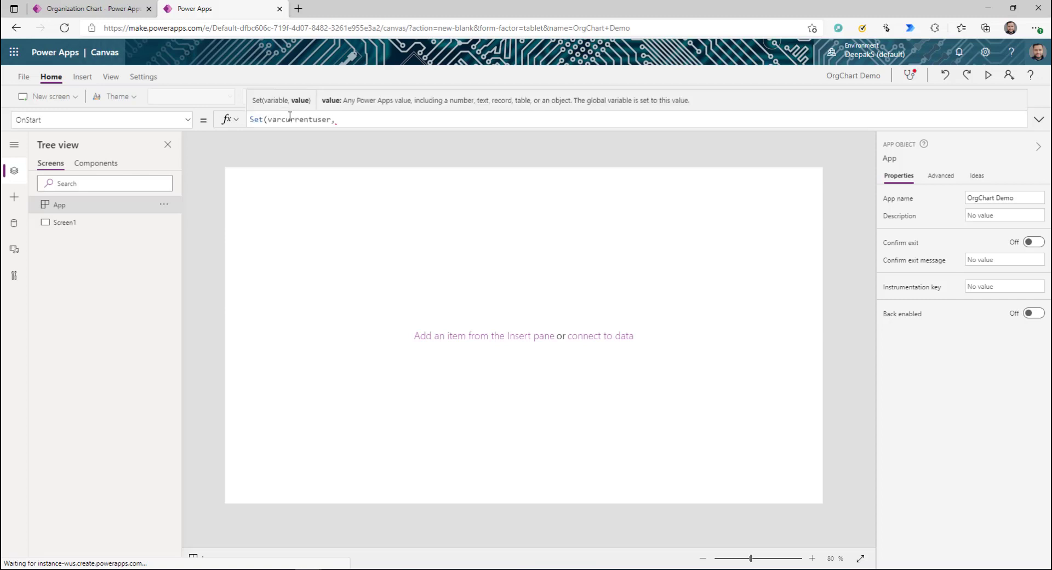
pyautogui.write('User().Email')
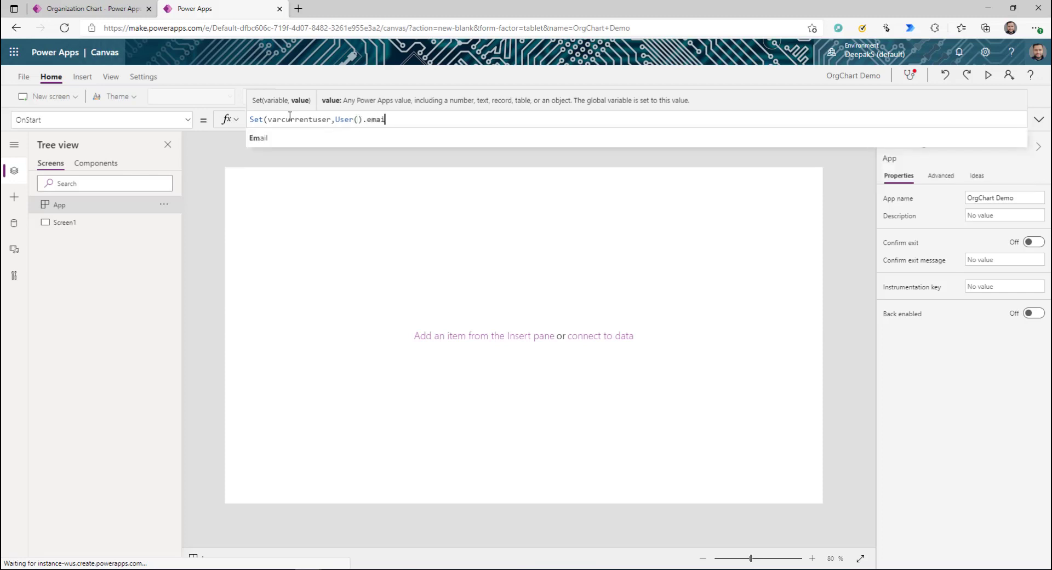
pyautogui.write(')')
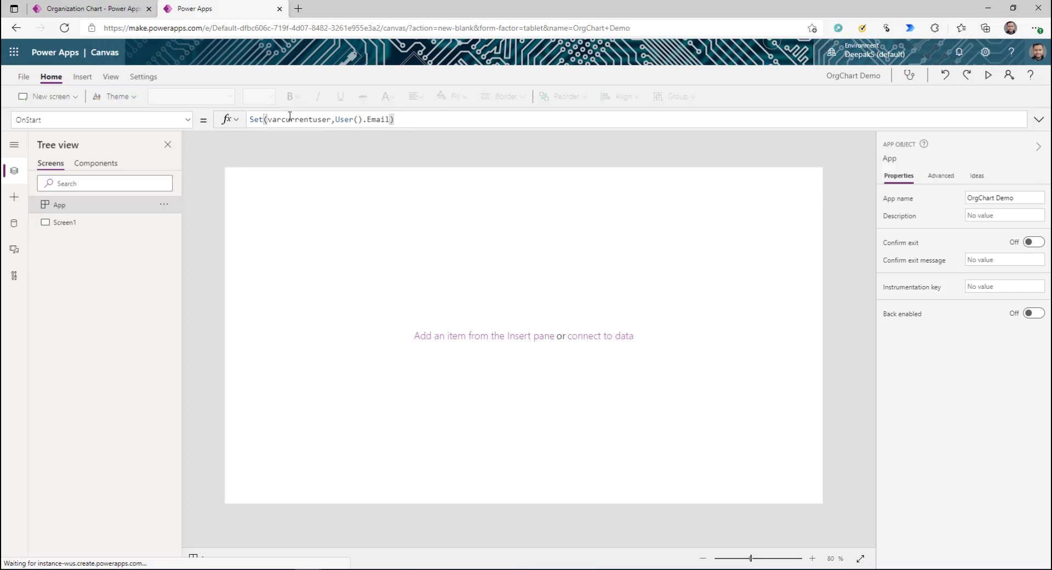
# Step: Run the app's OnStart formula and check the value stored in the varcurrentuser variable
pyautogui.hotkey('ctrl', 'a')
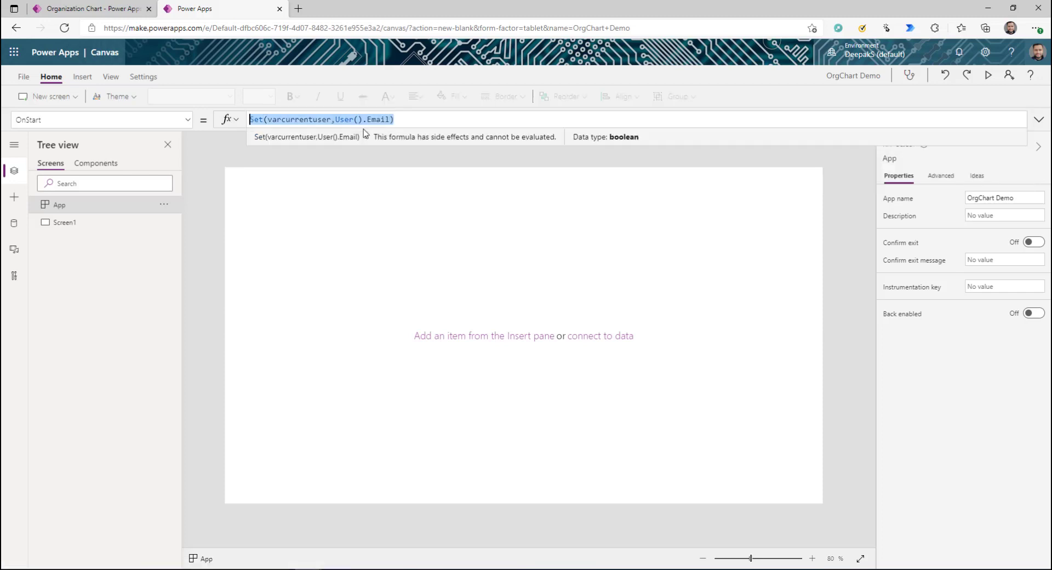
pyautogui.click(163, 204)
pyautogui.click(203, 225)
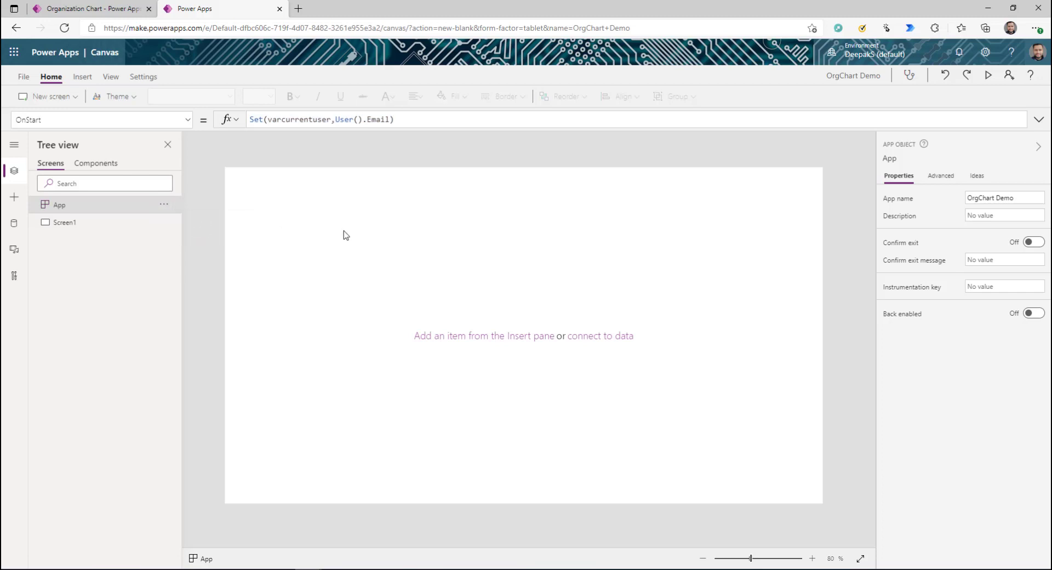
pyautogui.doubleClick(286, 119)
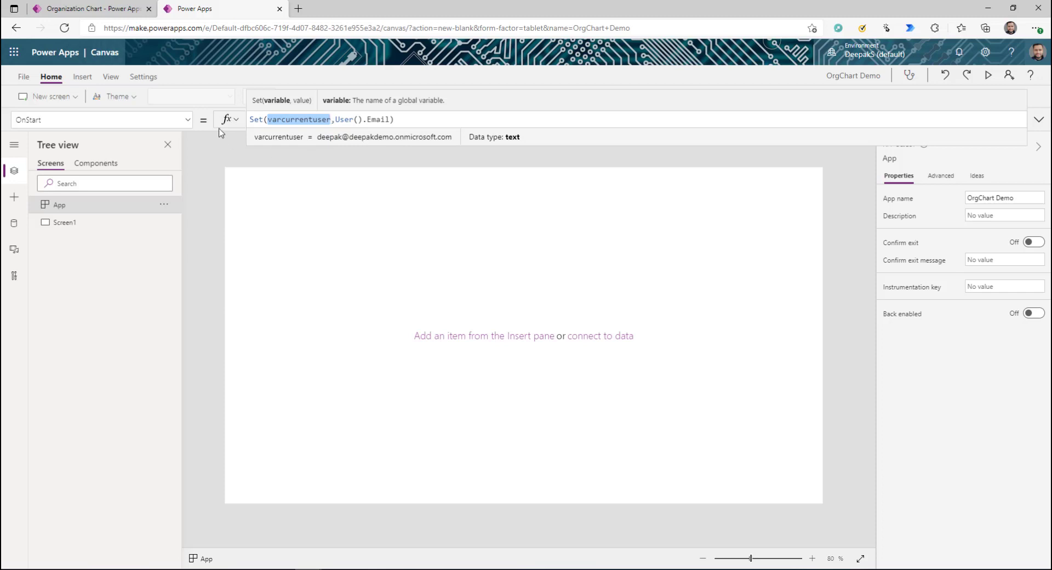
# Step: Turn on the experimental Formula-level error management feature in the app's upcoming features settings and close the settings
pyautogui.click(143, 76)
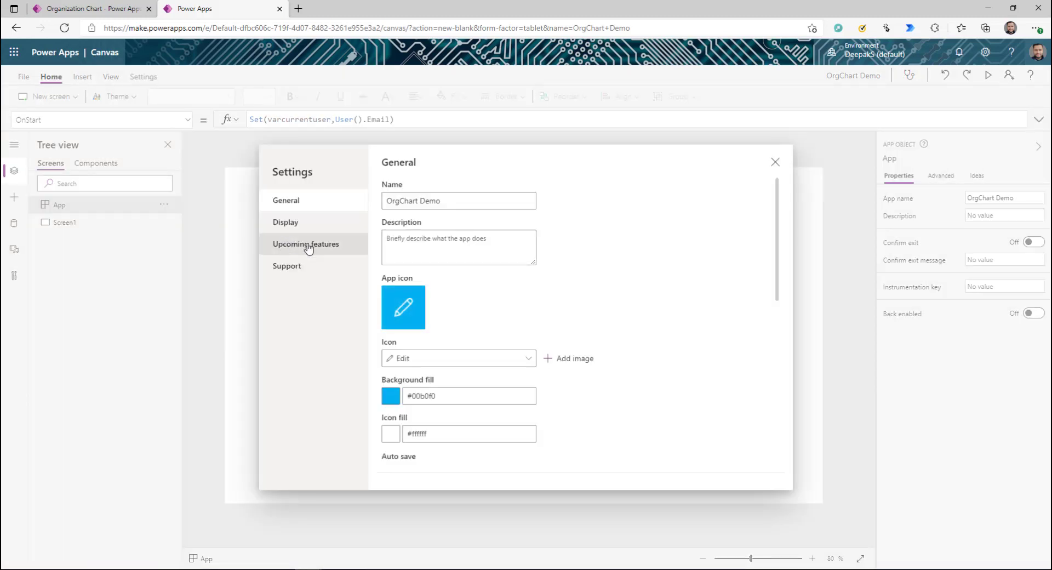
pyautogui.click(308, 248)
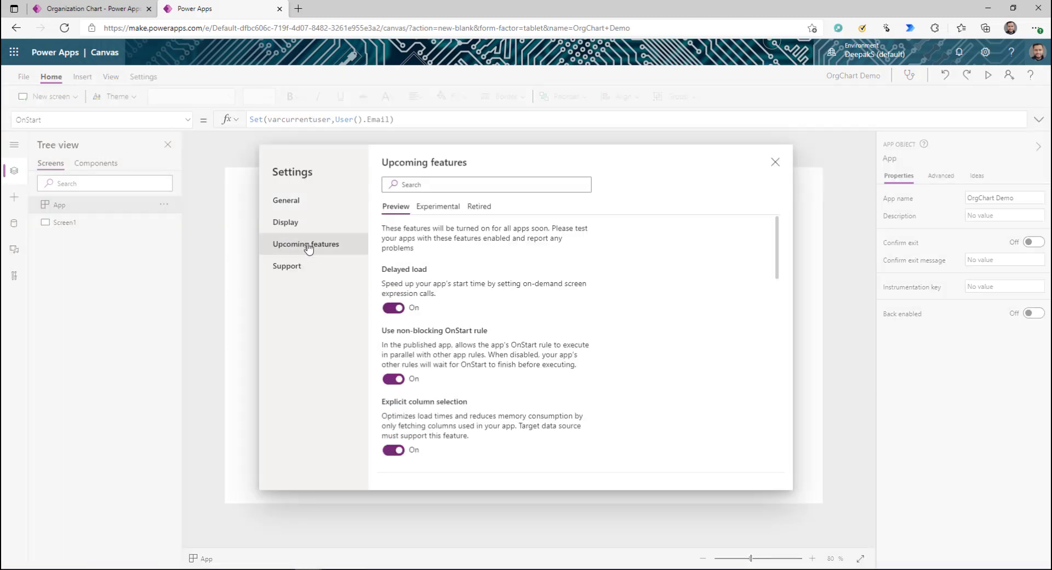
pyautogui.click(437, 206)
pyautogui.scroll(-2, 489, 400)
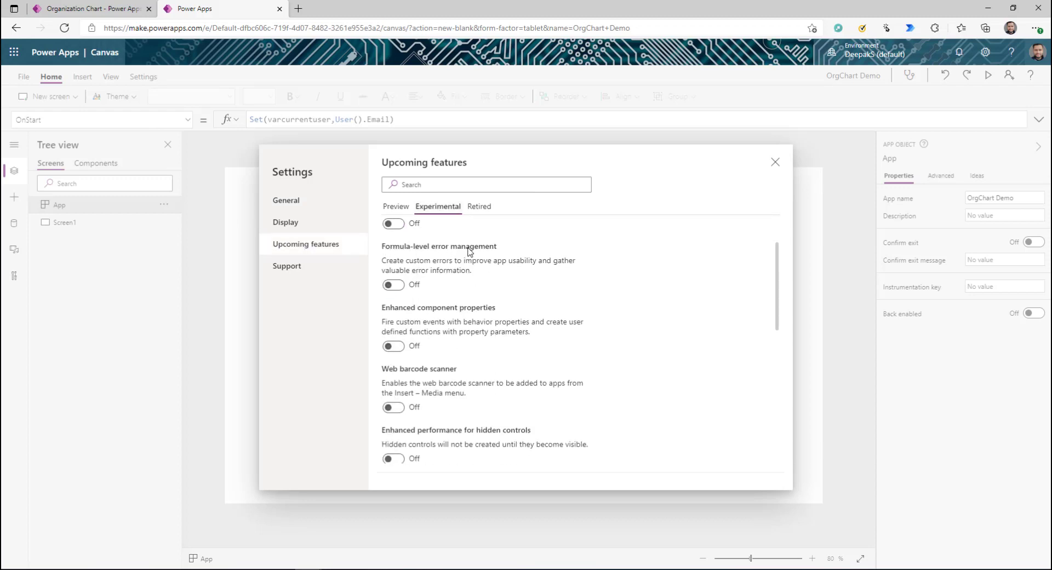
pyautogui.click(393, 285)
pyautogui.click(75, 278)
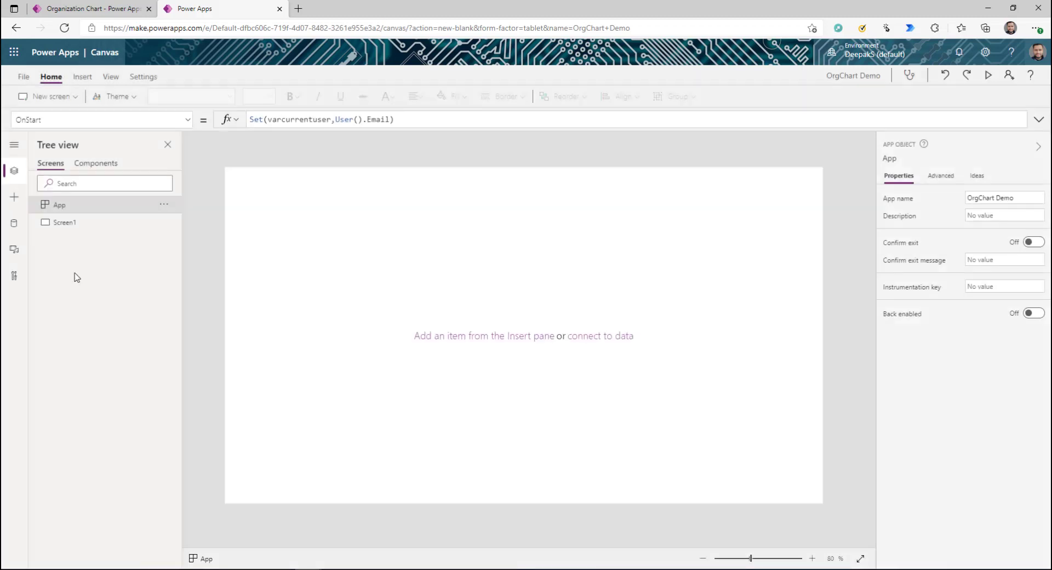
# Step: Insert a vertical gallery with image, title and subtitle on Screen1
pyautogui.click(63, 224)
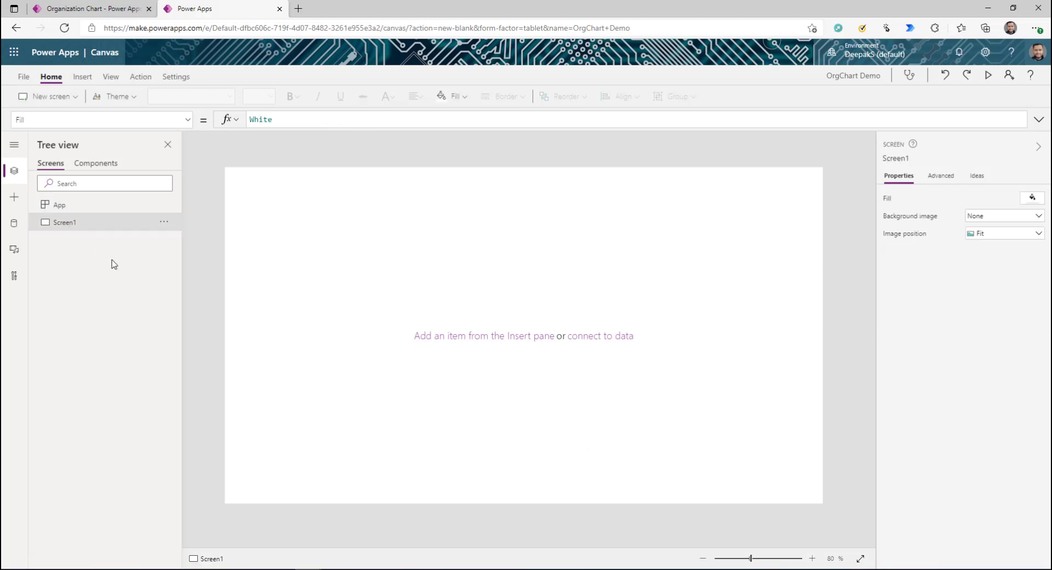
pyautogui.click(82, 77)
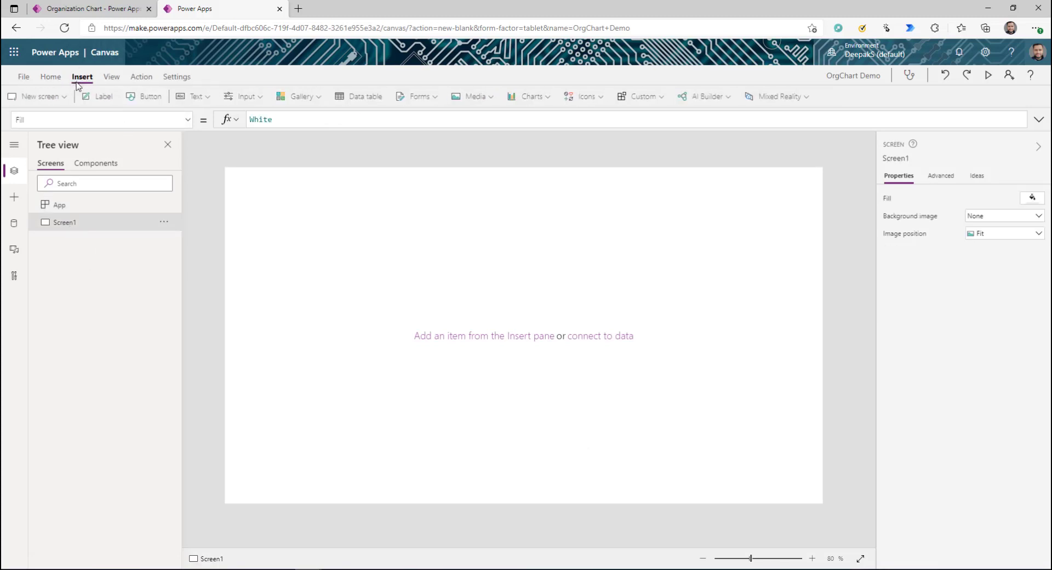
pyautogui.click(311, 96)
pyautogui.click(321, 138)
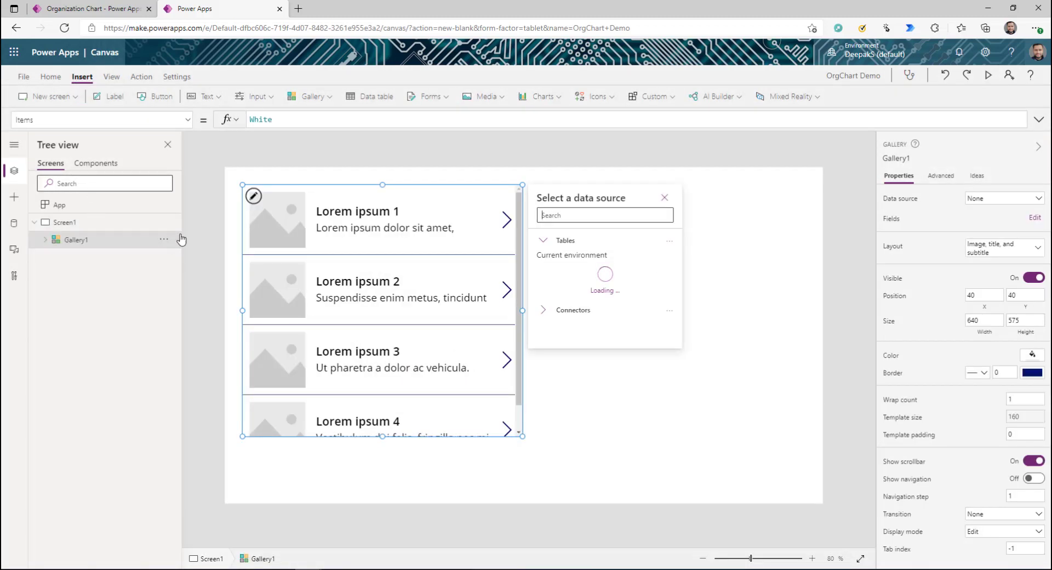
# Step: Rename the new gallery as CurrentUserProfile
pyautogui.click(164, 239)
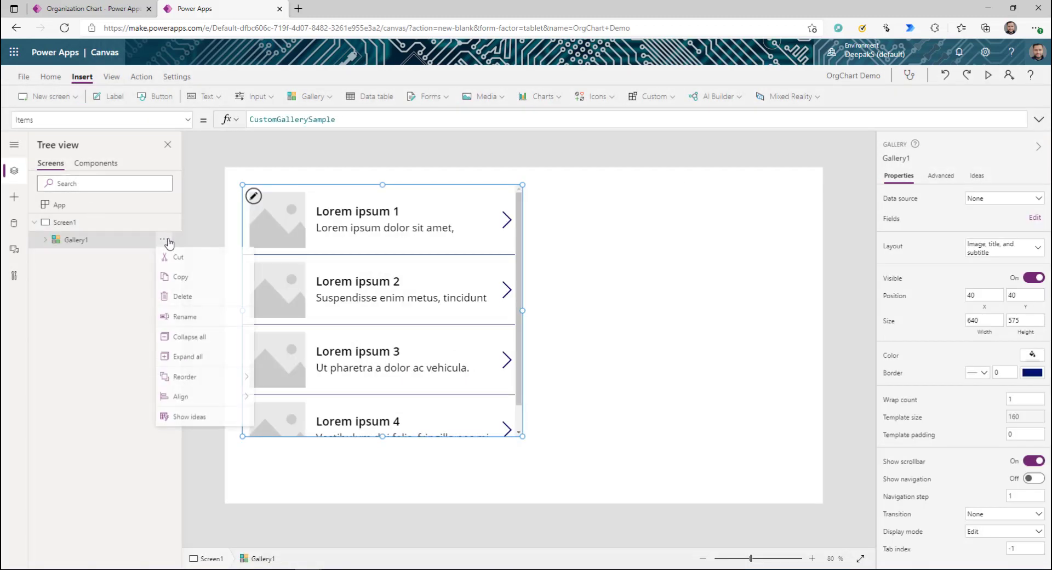
pyautogui.click(186, 318)
pyautogui.write('CurrentUserProfile')
pyautogui.press('Return')
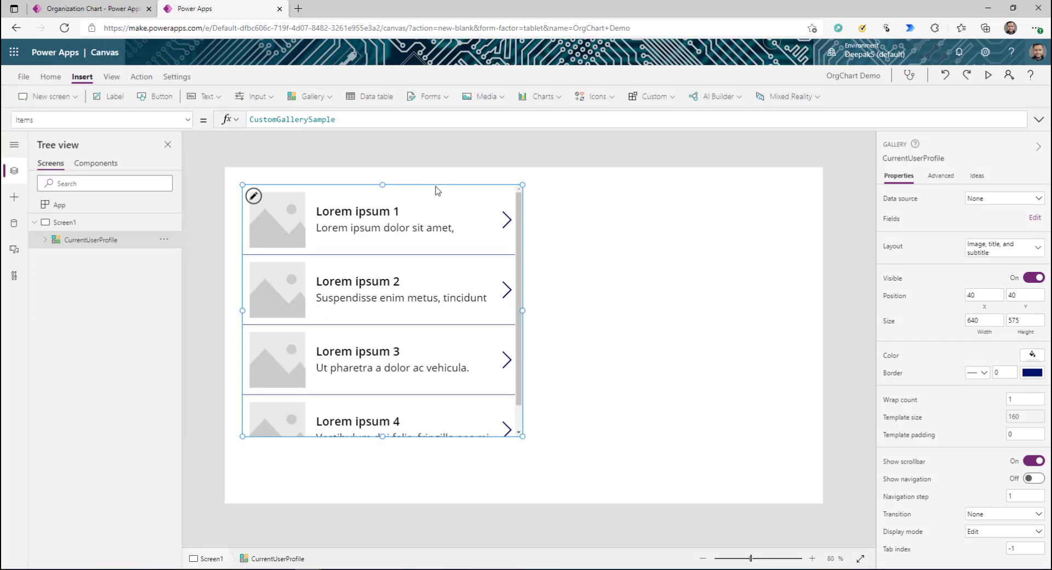
# Step: Move the CurrentUserProfile gallery toward the middle of the screen, to about X 348, Y 52, and deselect it
pyautogui.moveTo(439, 189); pyautogui.dragTo(558, 207)
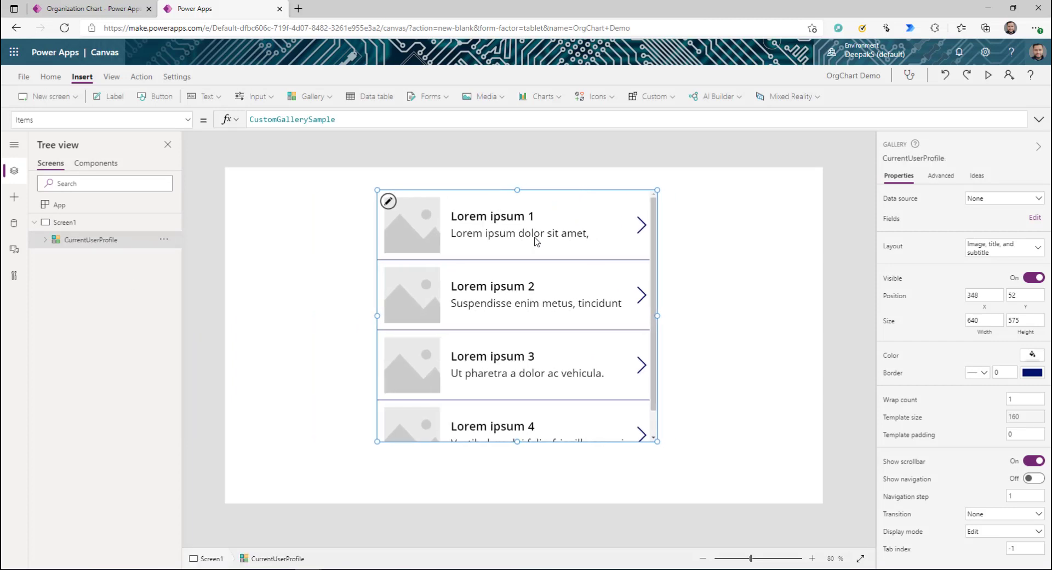
pyautogui.click(537, 193)
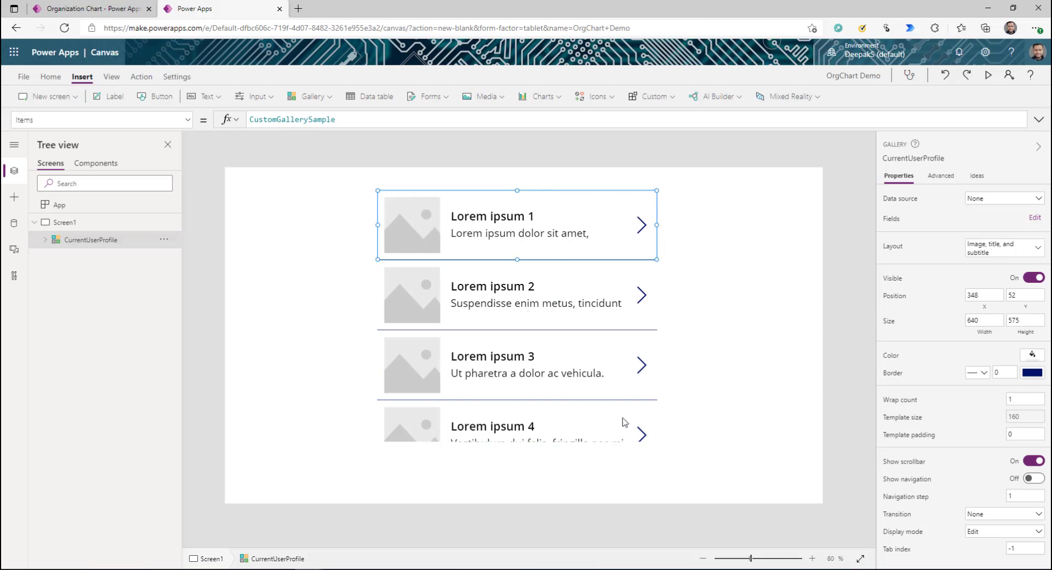
pyautogui.click(608, 445)
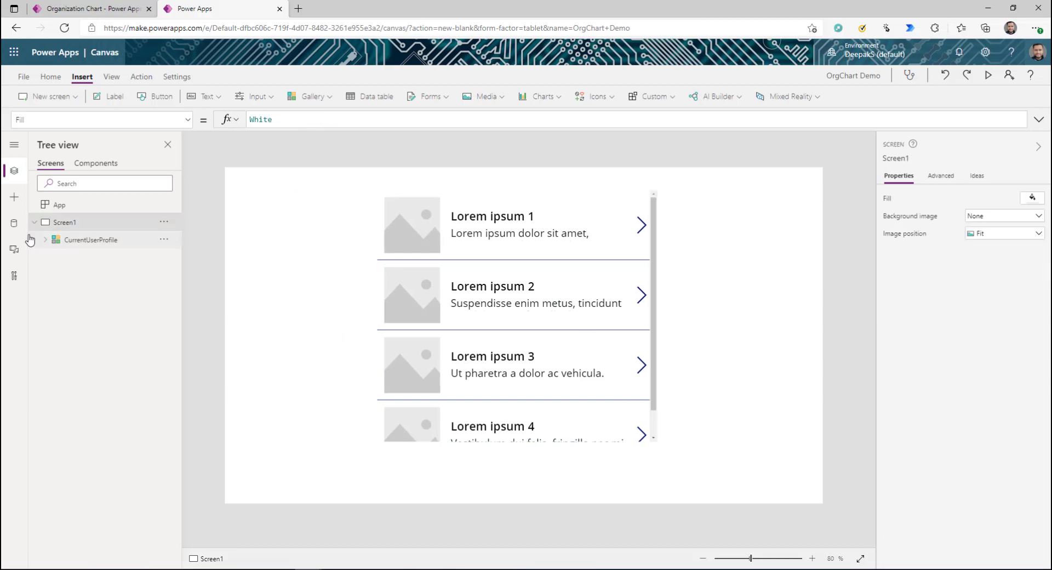
# Step: Add the Office 365 Users connector as a data source to the app, using the existing connection
pyautogui.click(14, 225)
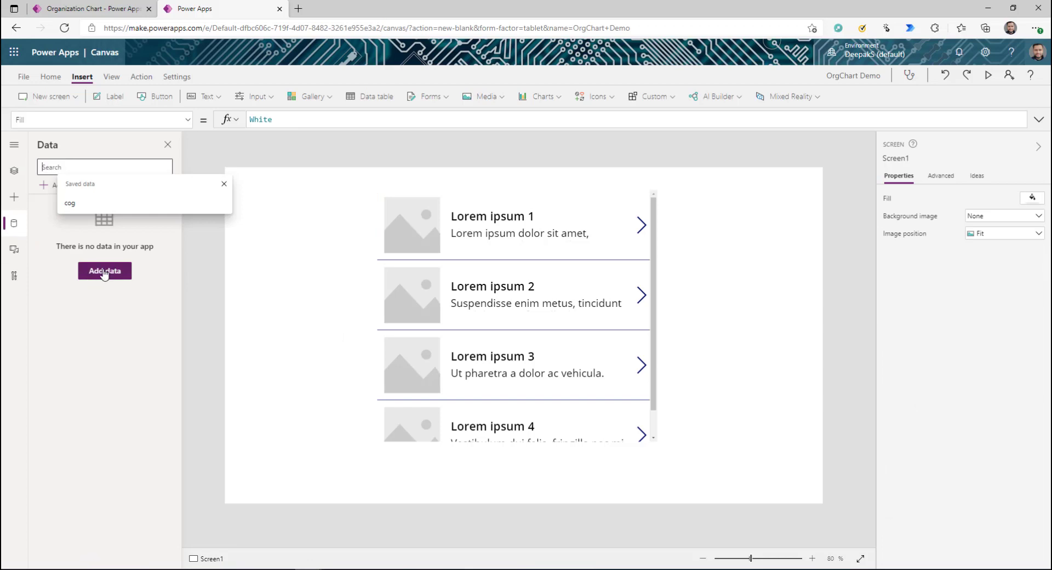
pyautogui.click(223, 186)
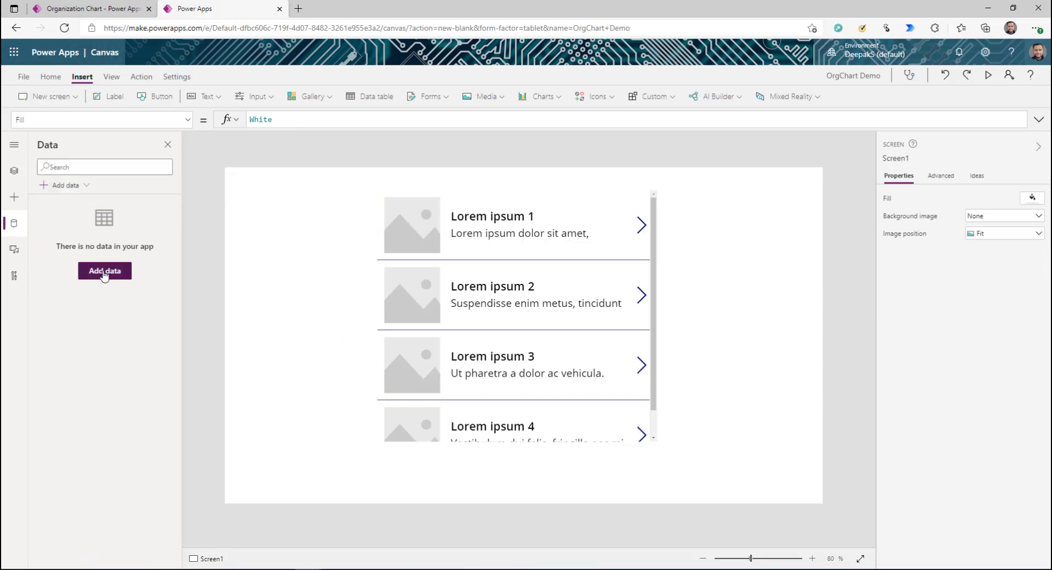
pyautogui.click(104, 271)
pyautogui.click(140, 311)
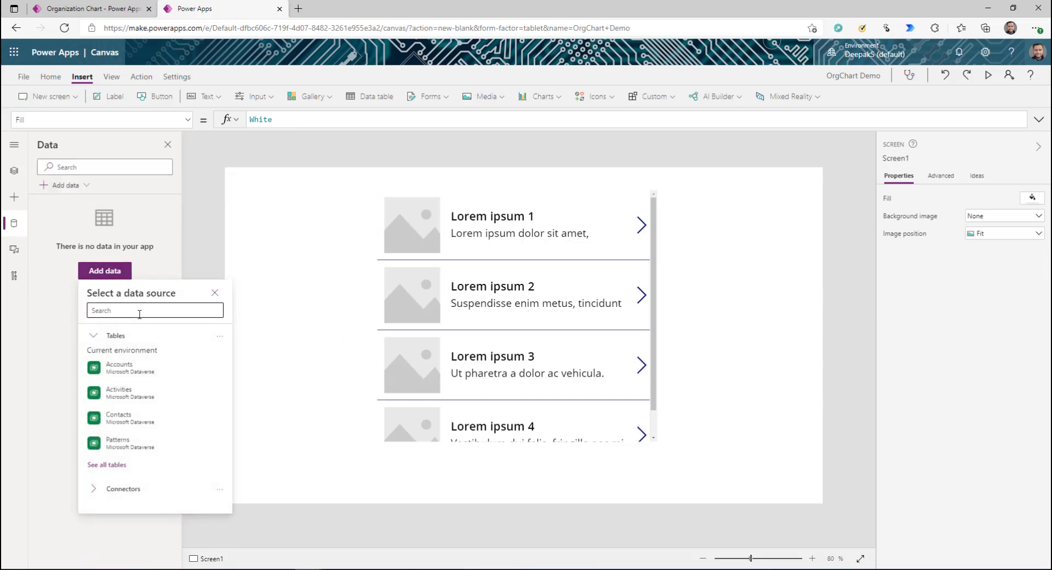
pyautogui.write('office')
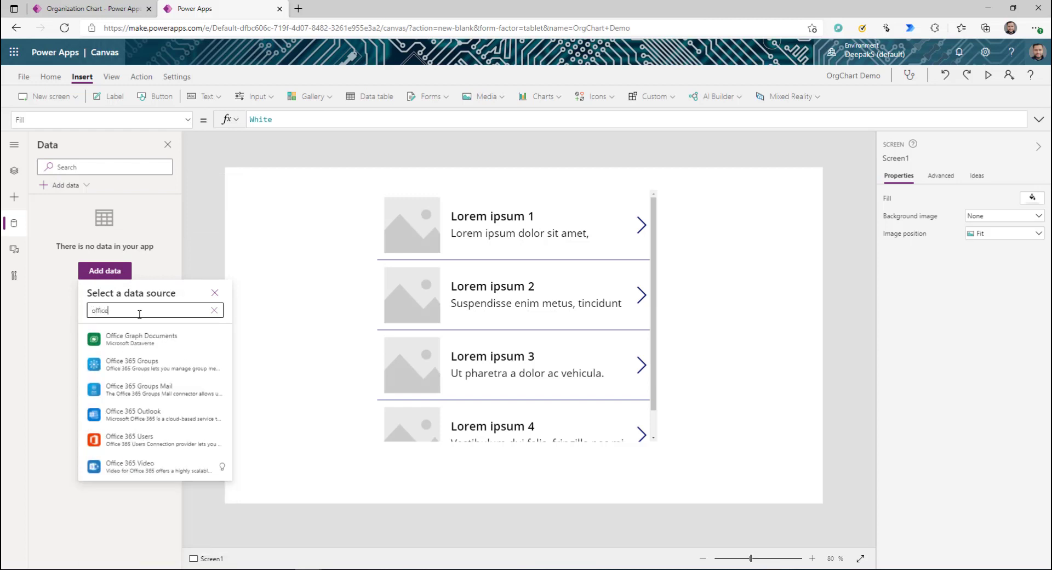
pyautogui.click(142, 441)
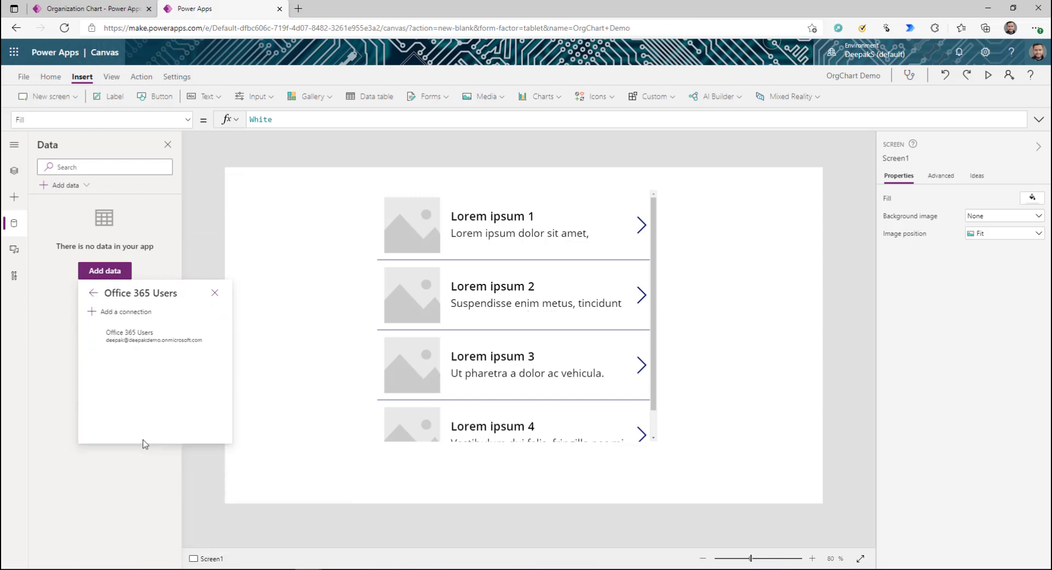
pyautogui.click(121, 341)
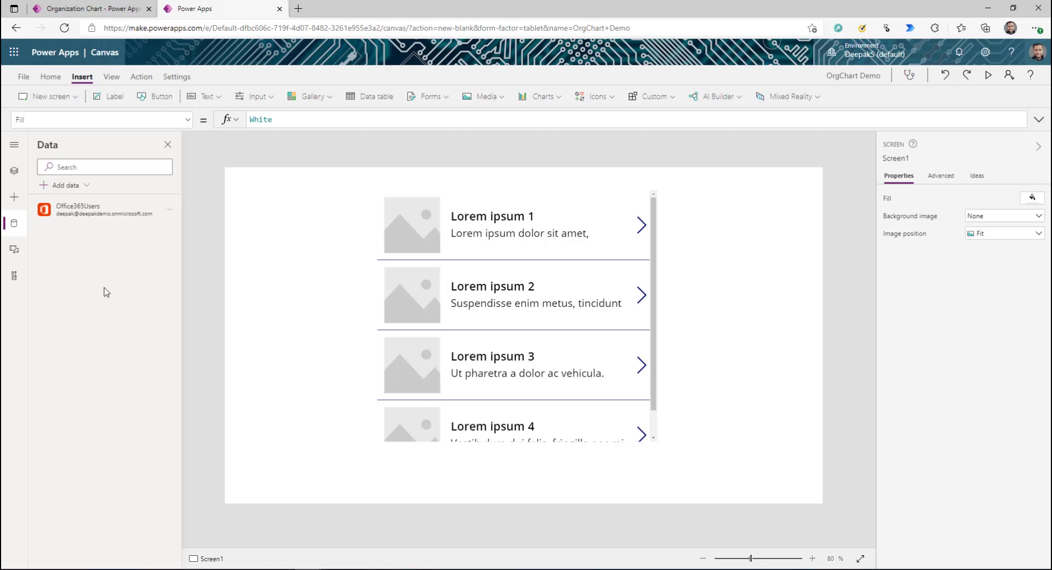
# Step: Set the CurrentUserProfile gallery's Items property to Office365Users.UserProfileV2(varcurrentuser)
pyautogui.click(654, 286)
pyautogui.doubleClick(307, 120)
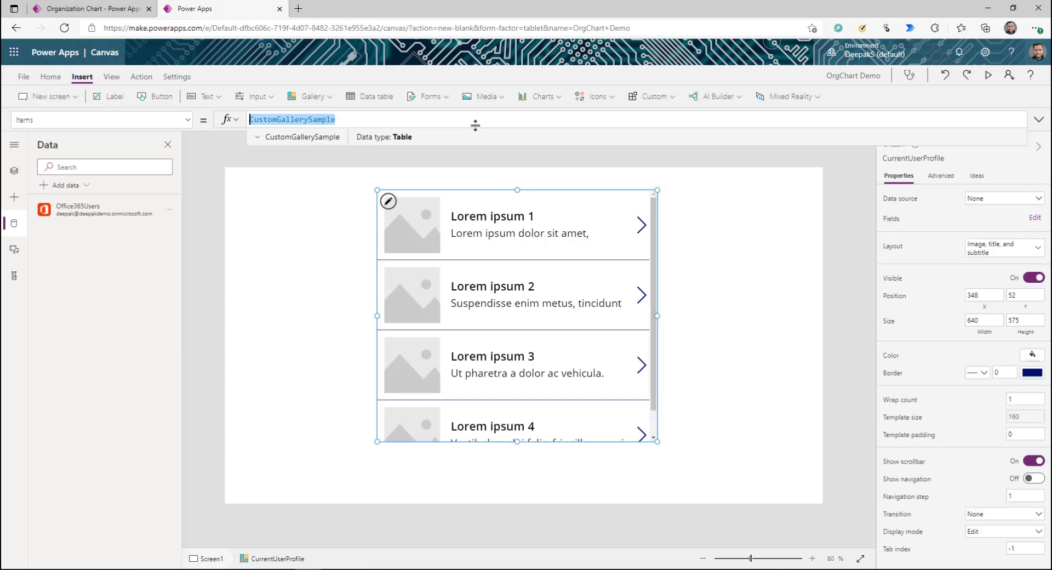
pyautogui.write('office')
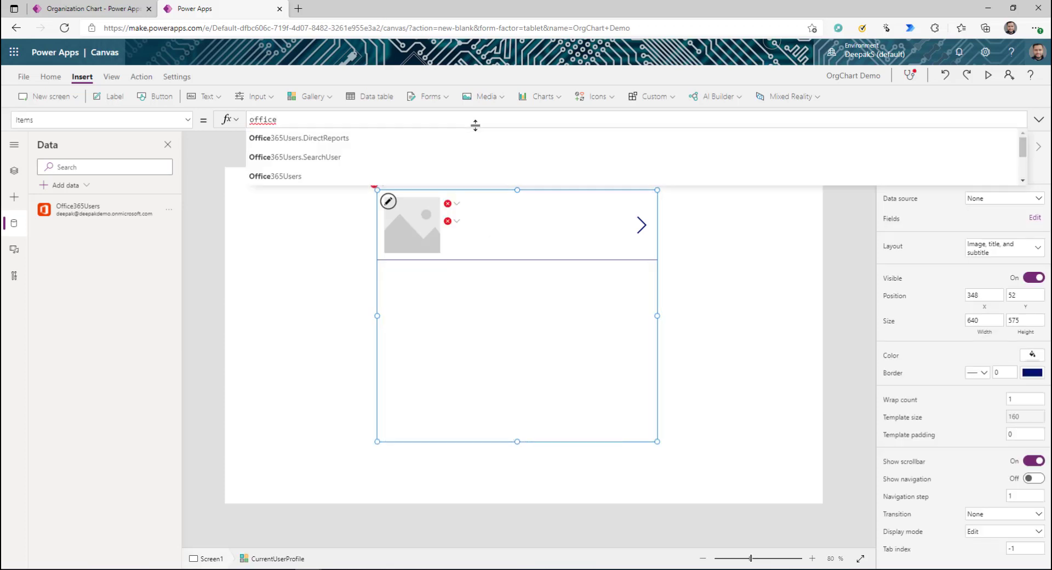
pyautogui.click(328, 175)
pyautogui.write('.UserProfileV2(')
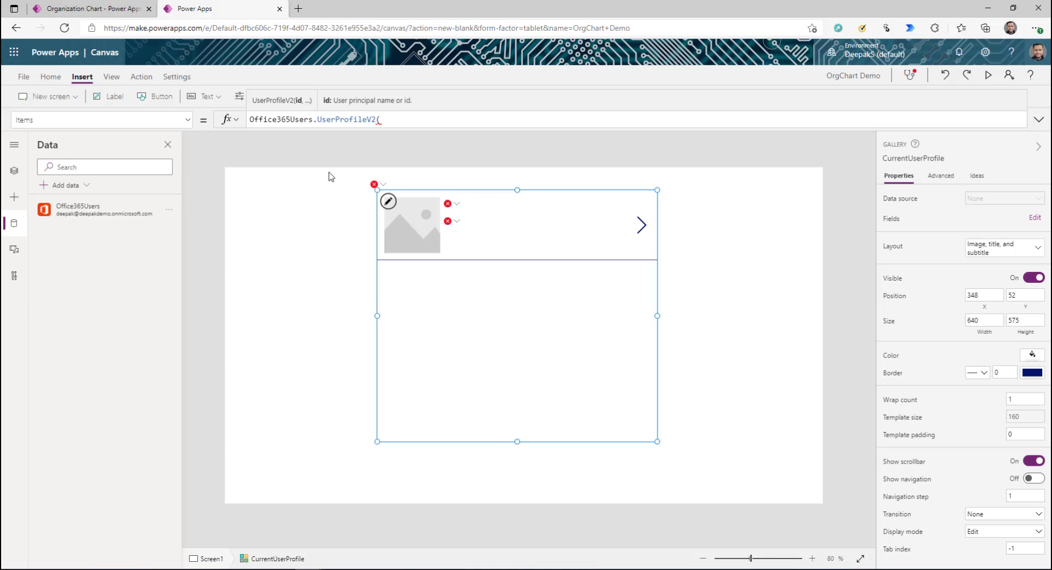
pyautogui.write('var')
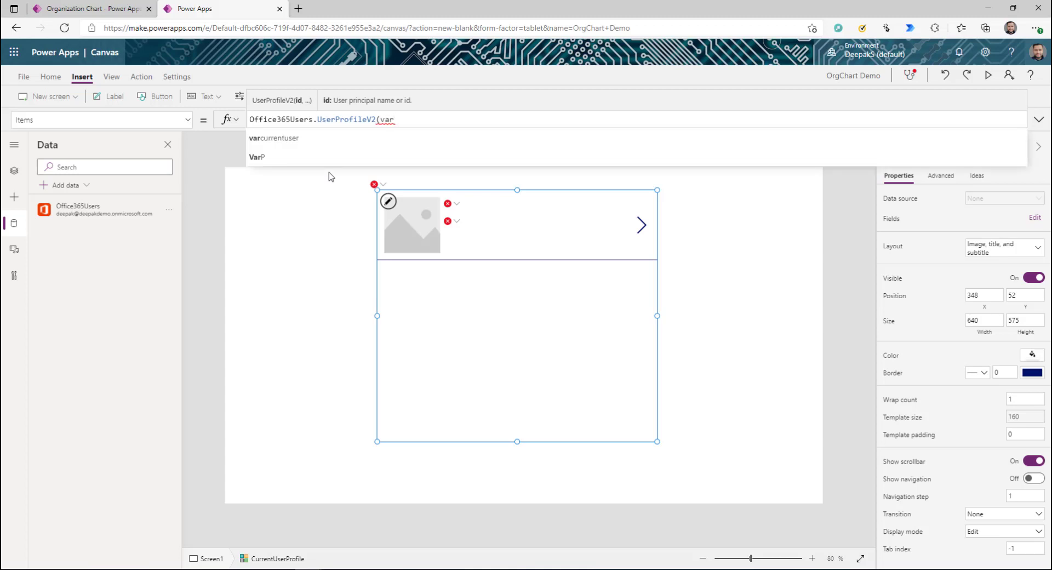
pyautogui.press('Tab')
pyautogui.write(')')
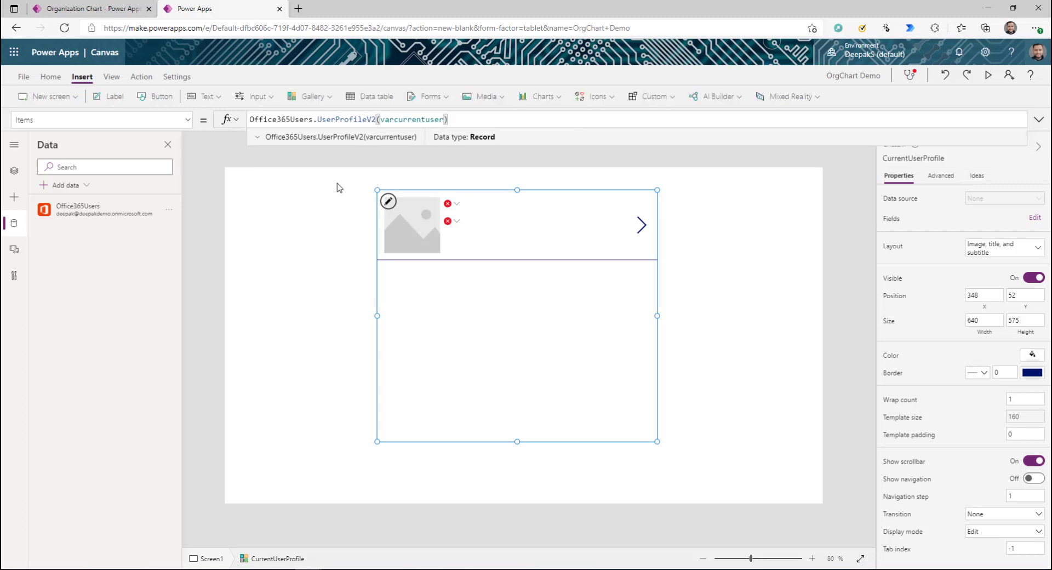
# Step: Set the gallery's title label text to ThisItem.displayName and the subtitle label text to ThisItem.jobTitle
pyautogui.click(399, 219)
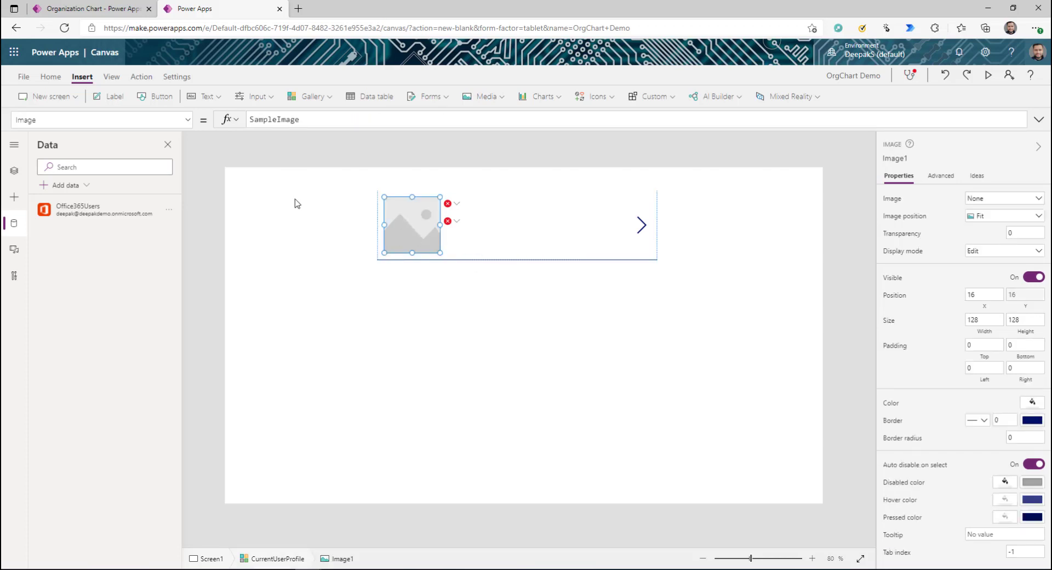
pyautogui.click(448, 203)
pyautogui.click(474, 219)
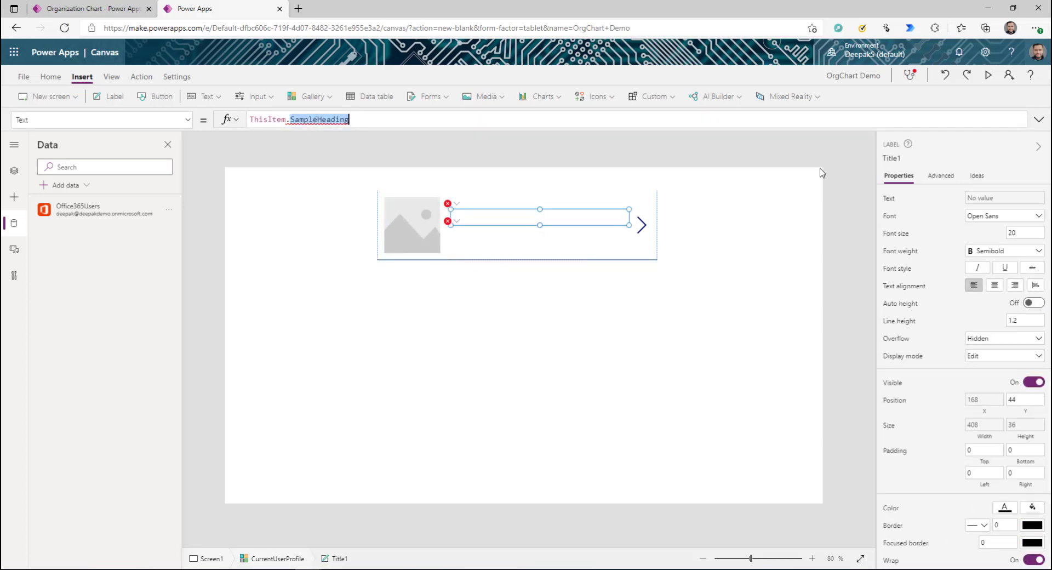
pyautogui.write('dis')
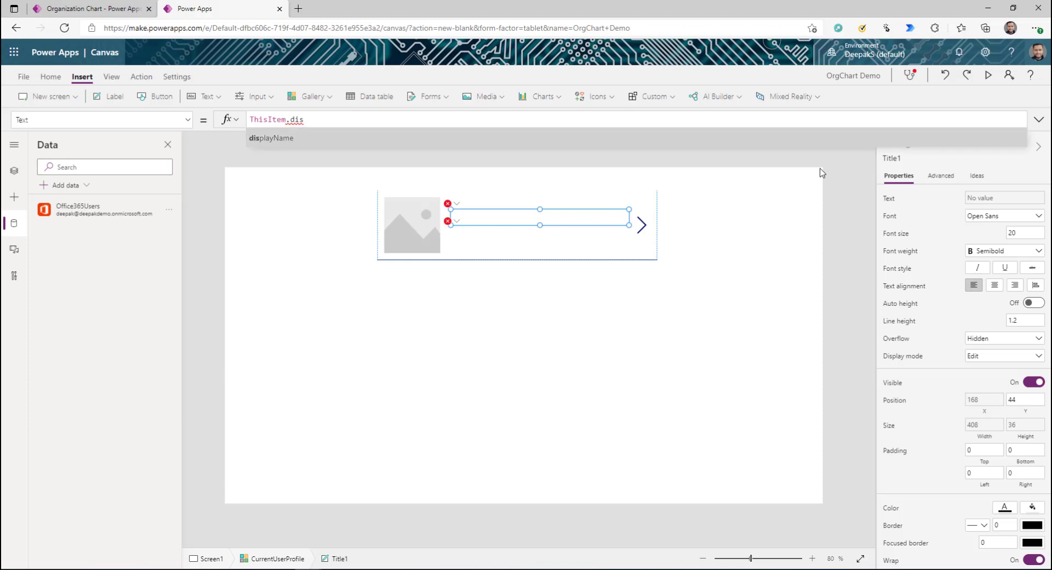
pyautogui.press('Tab')
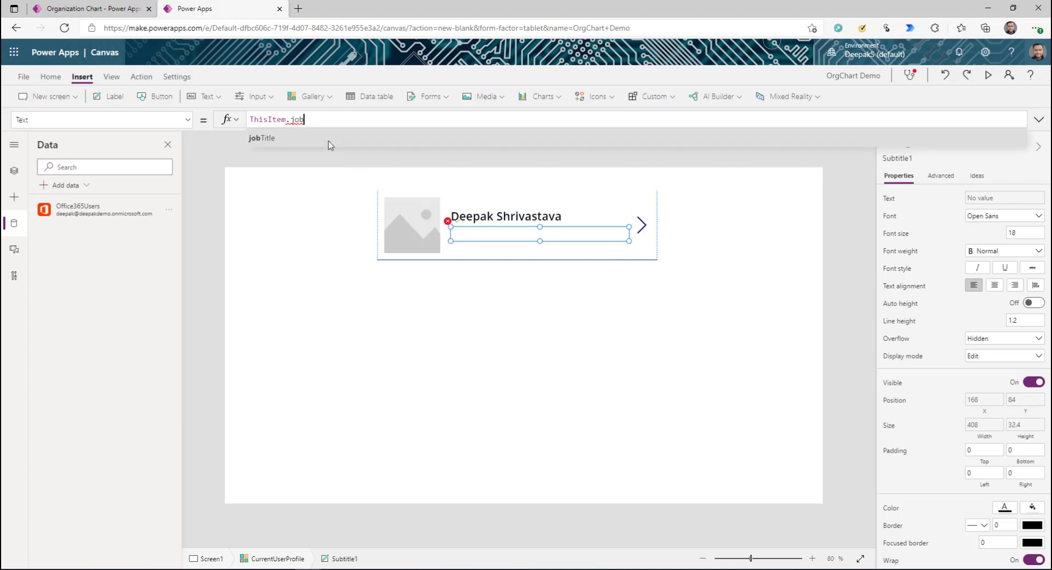
pyautogui.click(328, 141)
# Step: Delete the next arrow icon and the separator line from the CurrentUserProfile gallery
pyautogui.click(655, 232)
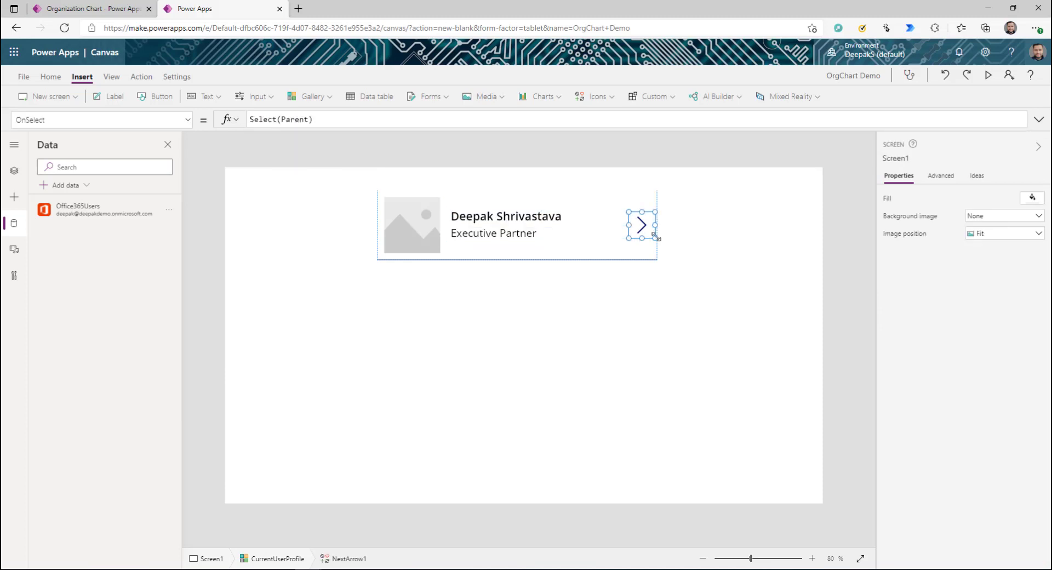
pyautogui.click(655, 234)
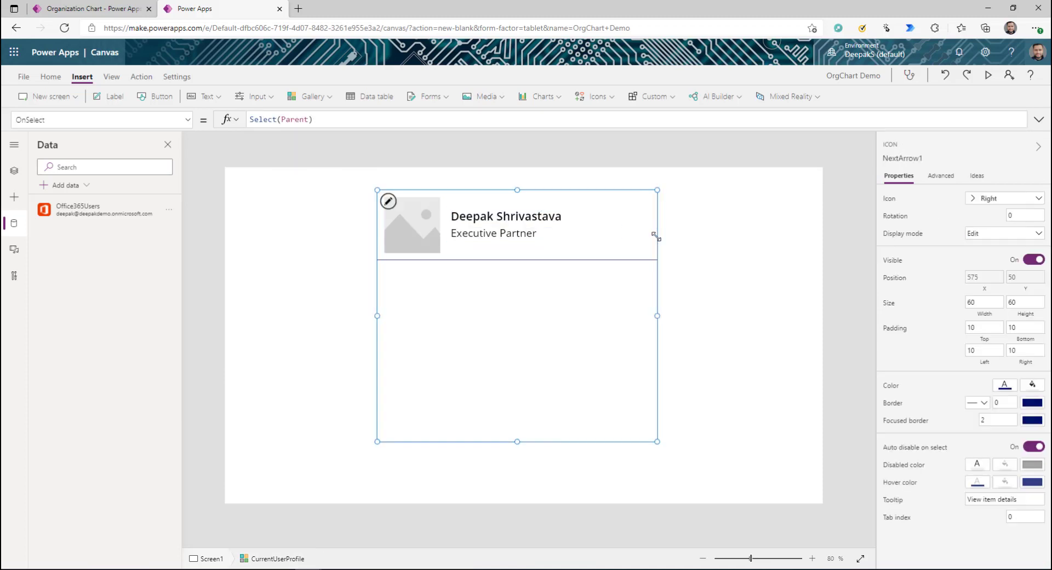
pyautogui.click(14, 170)
pyautogui.click(85, 258)
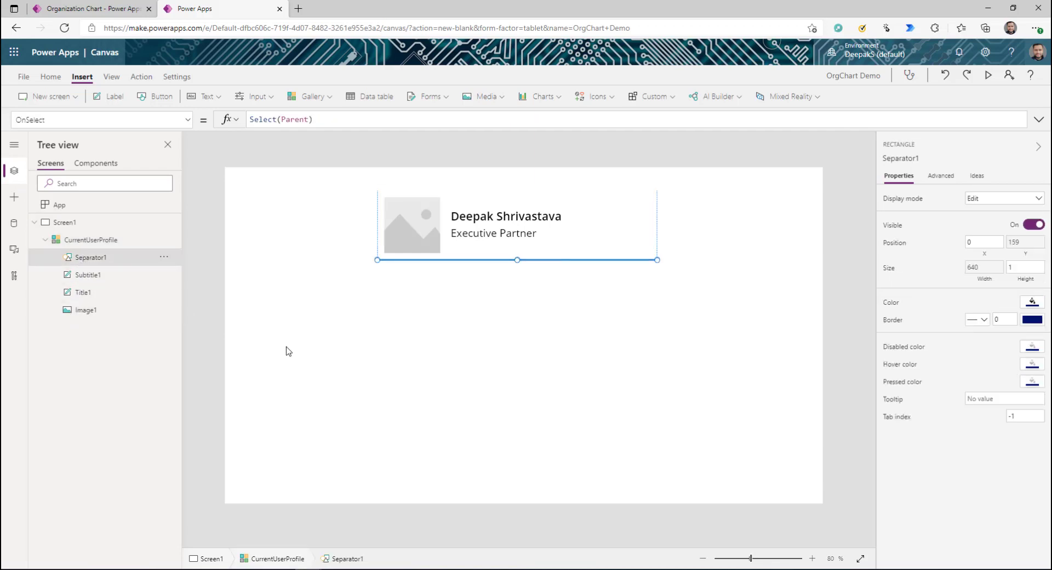
pyautogui.press('Delete')
# Step: Examine the fields of the record returned by the CurrentUserProfile gallery's Items formula
pyautogui.click(434, 237)
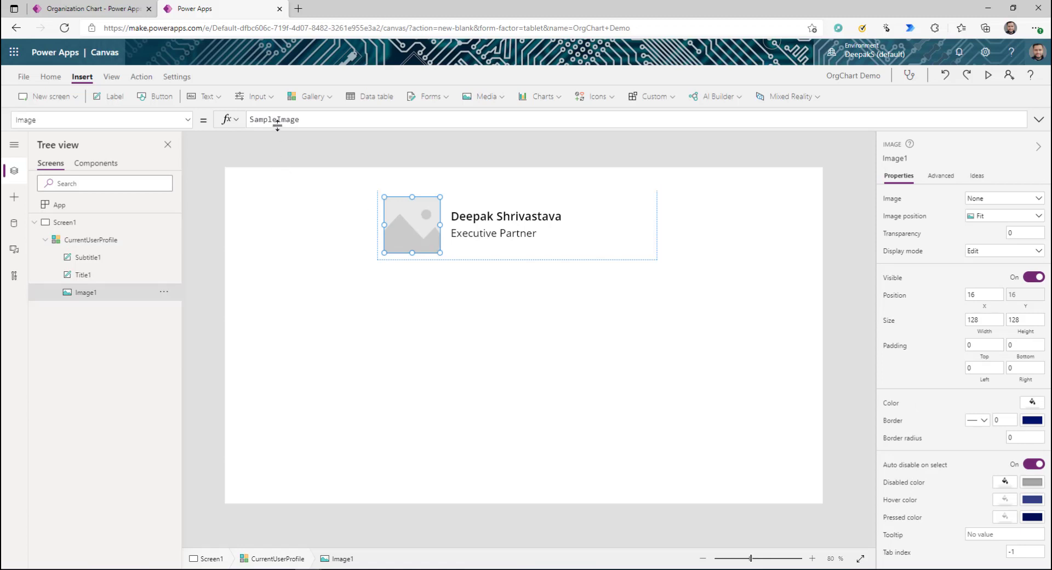
pyautogui.moveTo(454, 119); pyautogui.dragTo(251, 119)
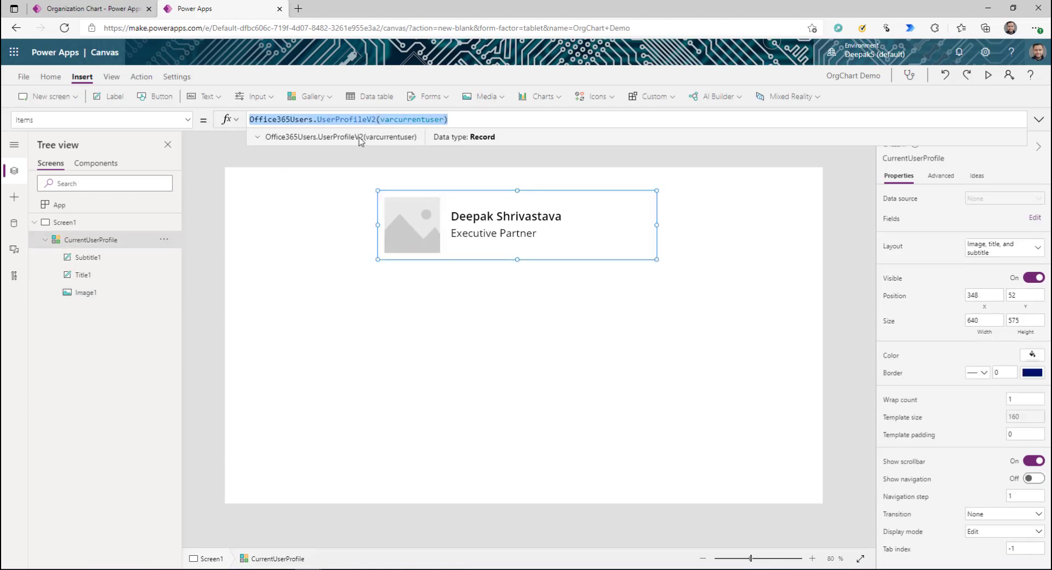
pyautogui.click(257, 137)
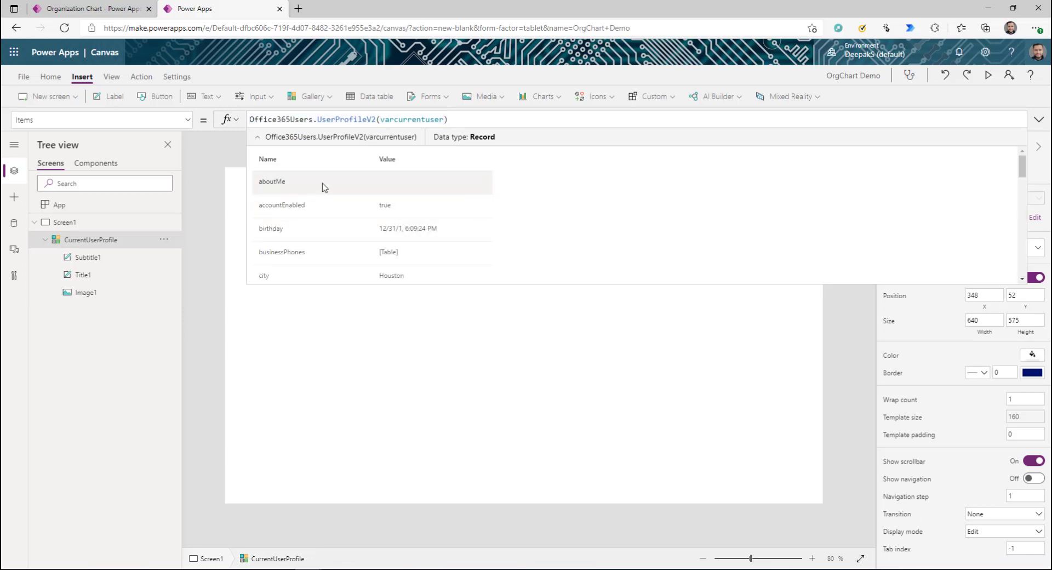
pyautogui.scroll(-5, 356, 204)
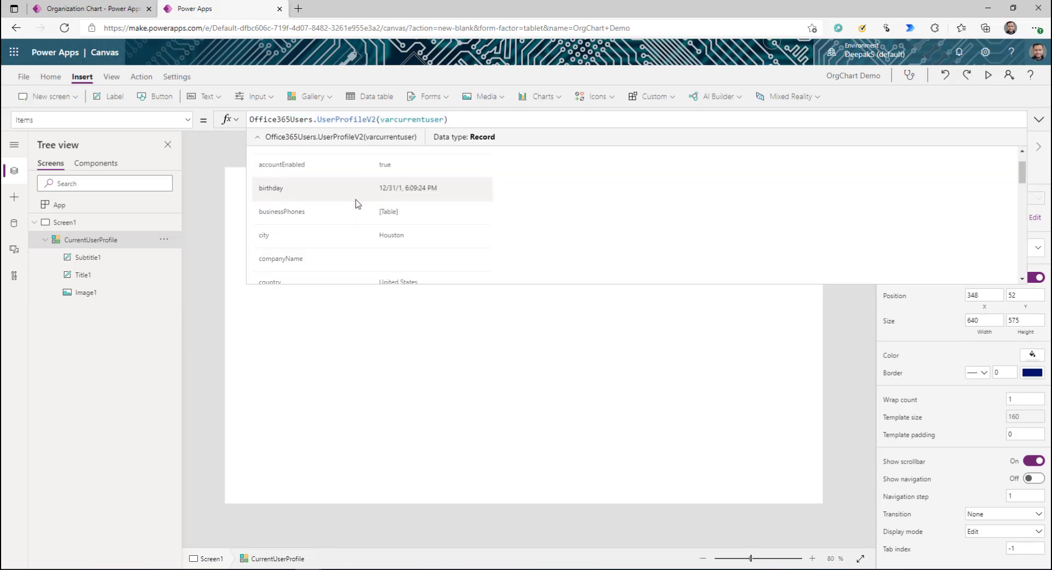
pyautogui.scroll(-5, 356, 204)
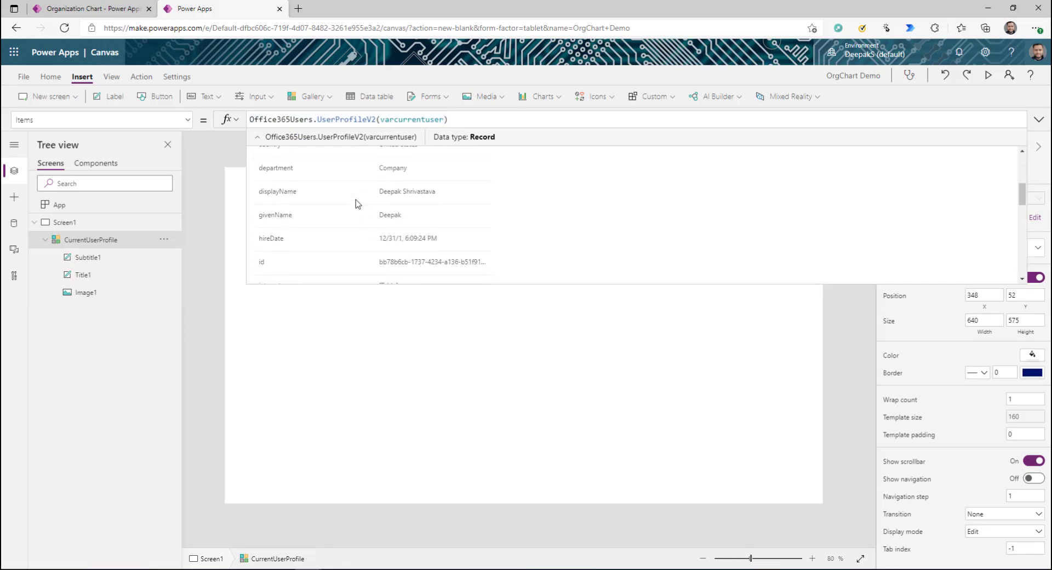
pyautogui.click(481, 299)
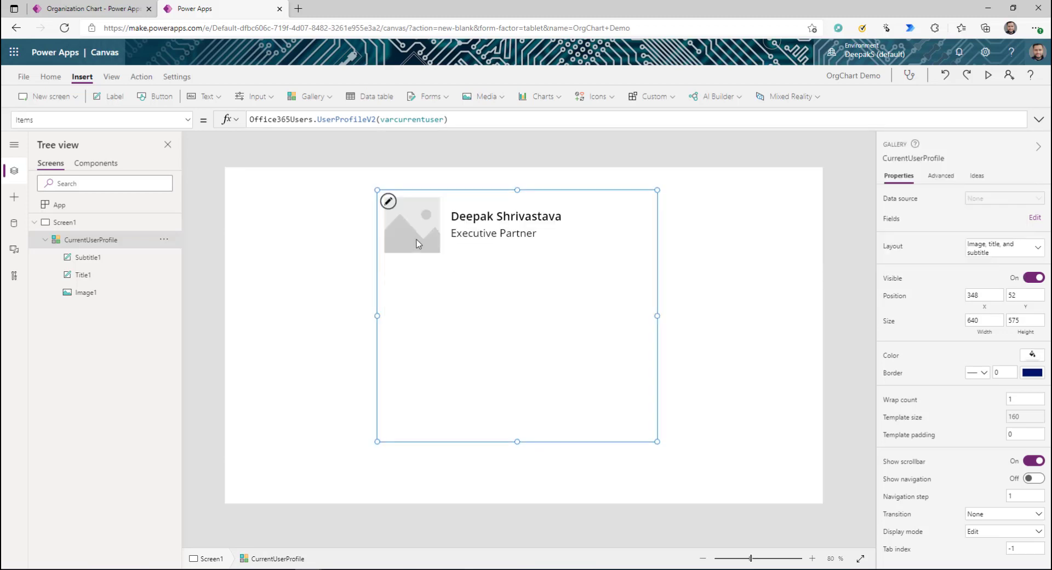
# Step: Set the Image property of the gallery's picture to Office365Users.UserPhotoV2(varcurrentuser)
pyautogui.click(416, 238)
pyautogui.doubleClick(278, 119)
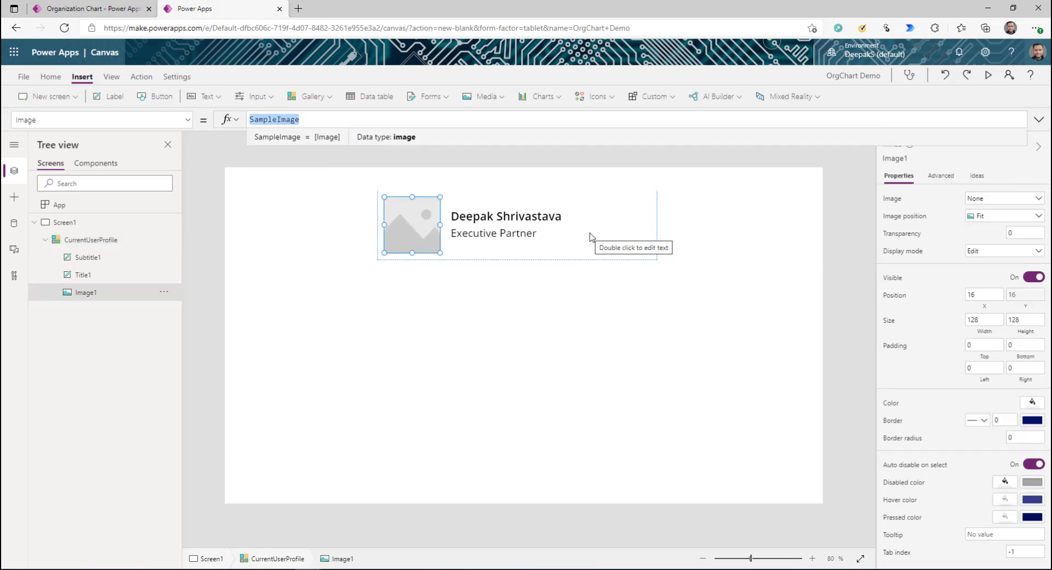
pyautogui.write('o')
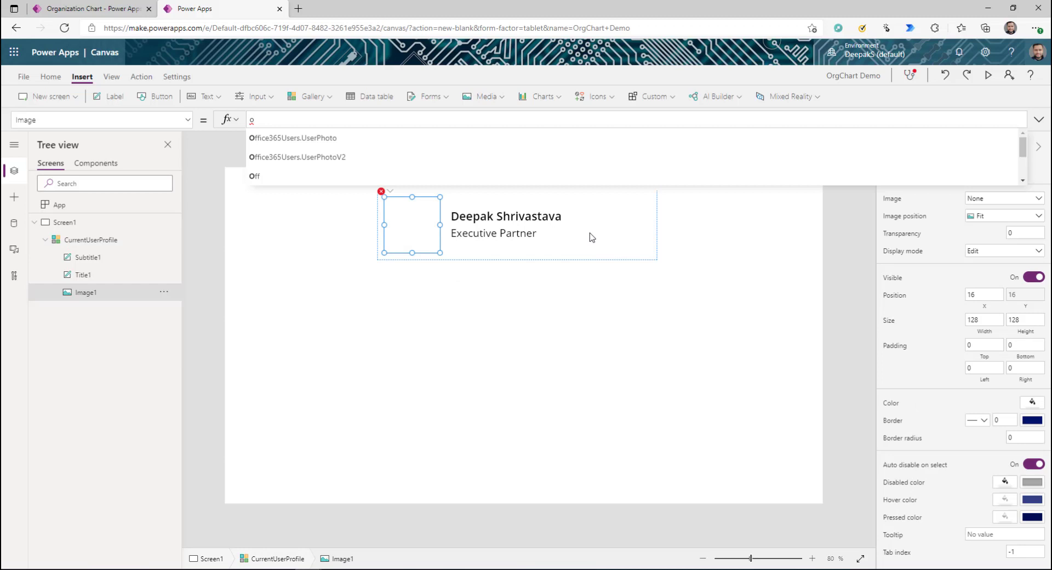
pyautogui.press('Down')
pyautogui.press('Down')
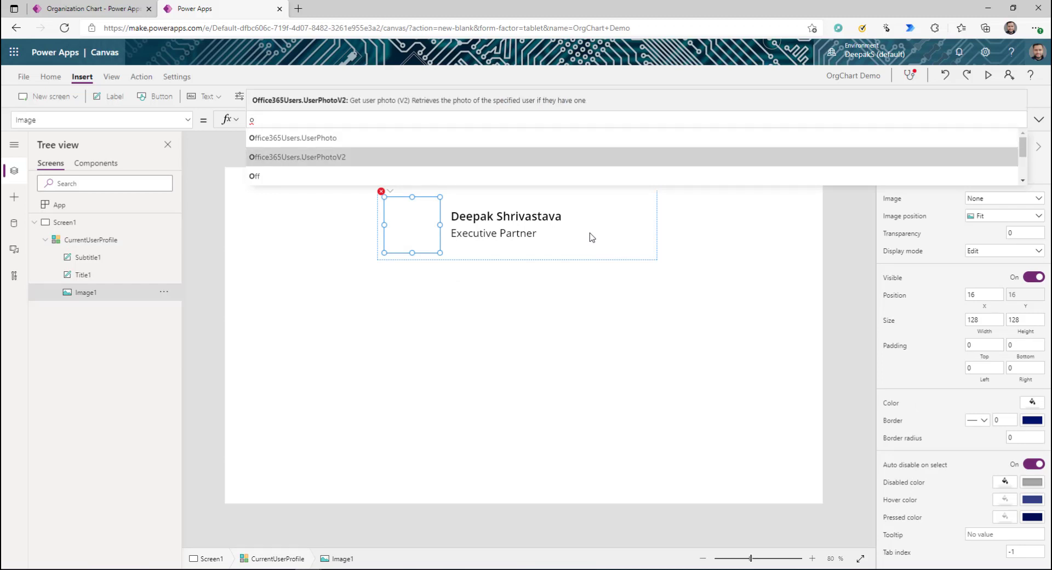
pyautogui.press('Tab')
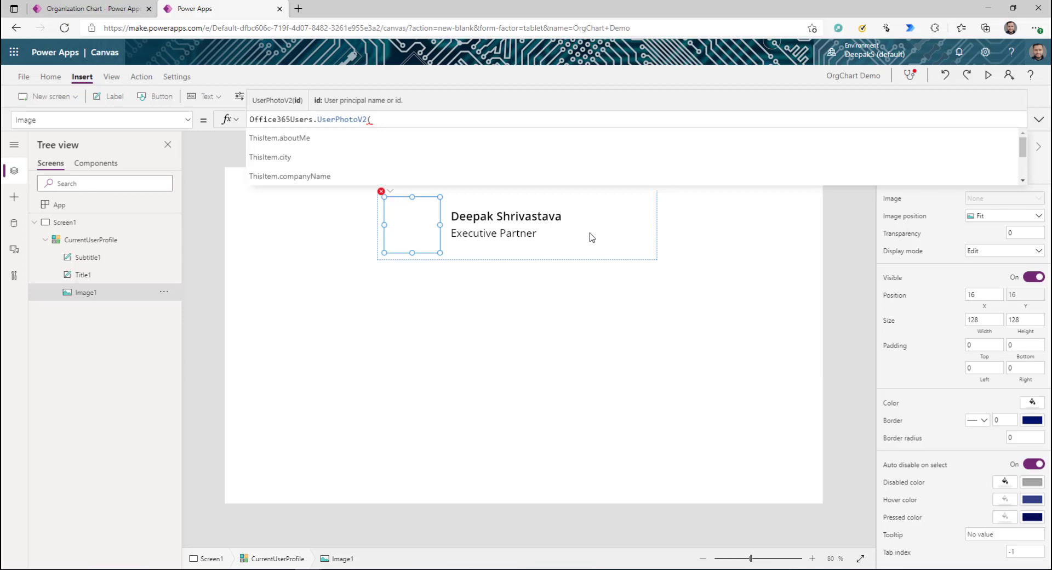
pyautogui.write('varcurrentuser)')
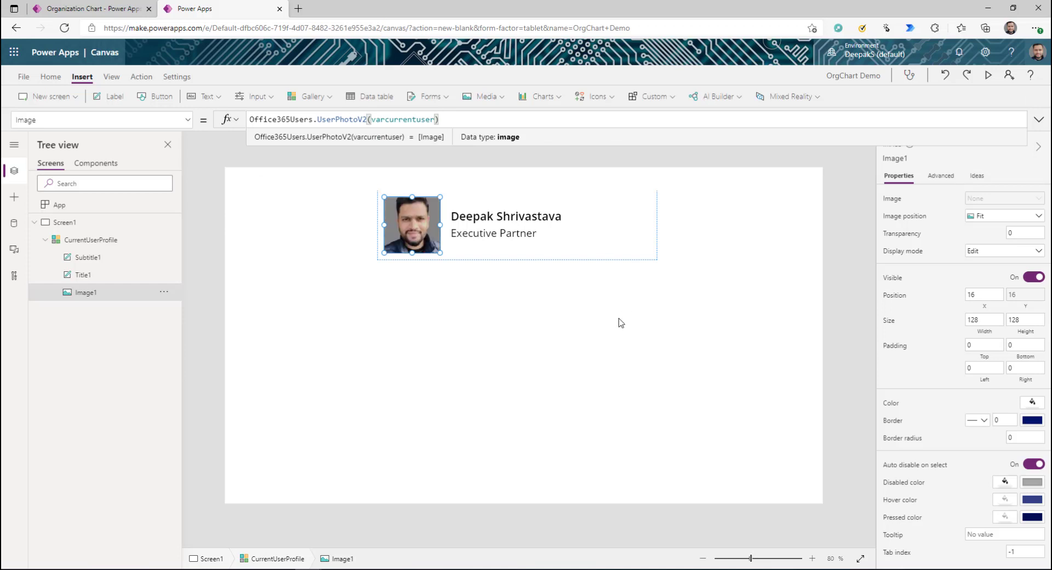
# Step: Move the CurrentUserProfile gallery down to Y 72 and its title label up to Y 16
pyautogui.click(625, 235)
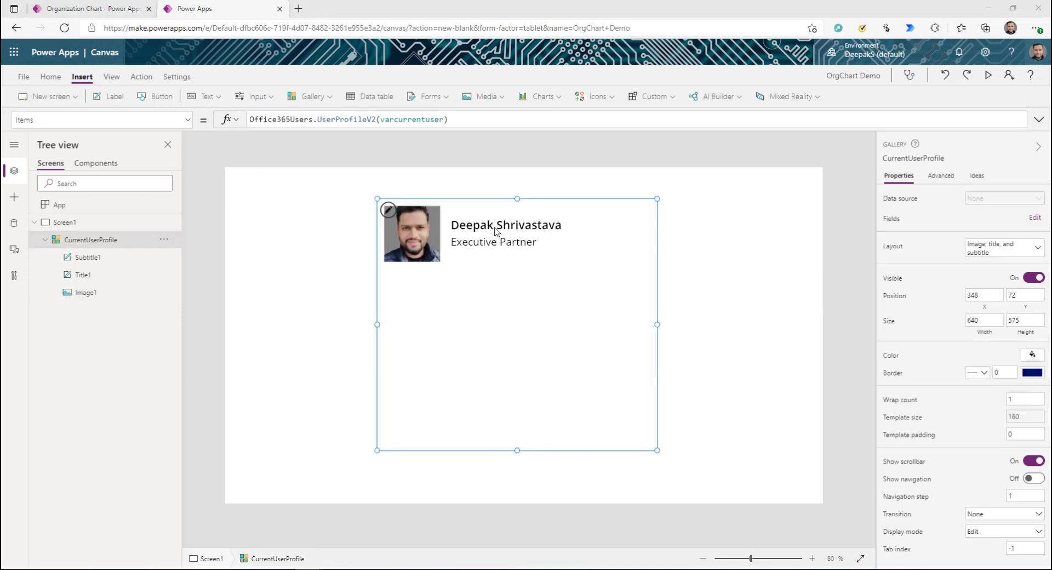
pyautogui.click(493, 226)
pyautogui.moveTo(493, 226); pyautogui.dragTo(494, 213)
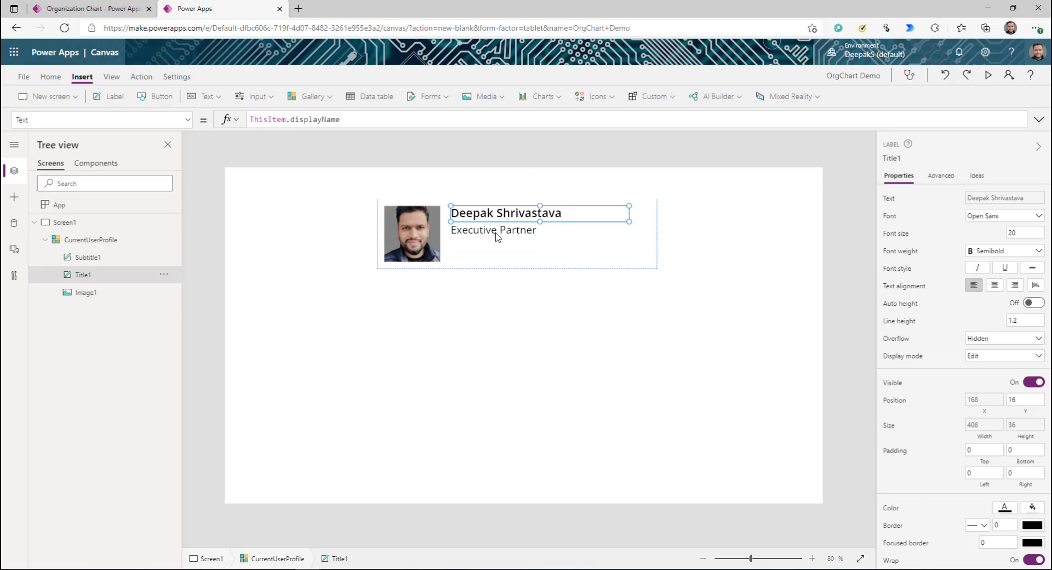
# Step: Duplicate the job title label in the gallery and place the copy directly below it at Y 88
pyautogui.click(495, 231)
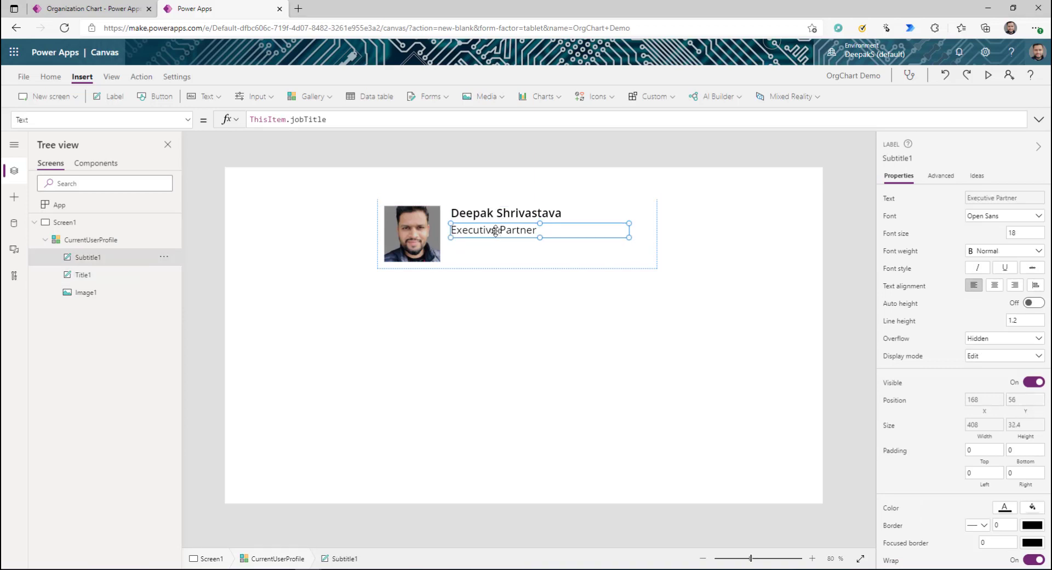
pyautogui.hotkey('ctrl', 'c')
pyautogui.hotkey('ctrl', 'v')
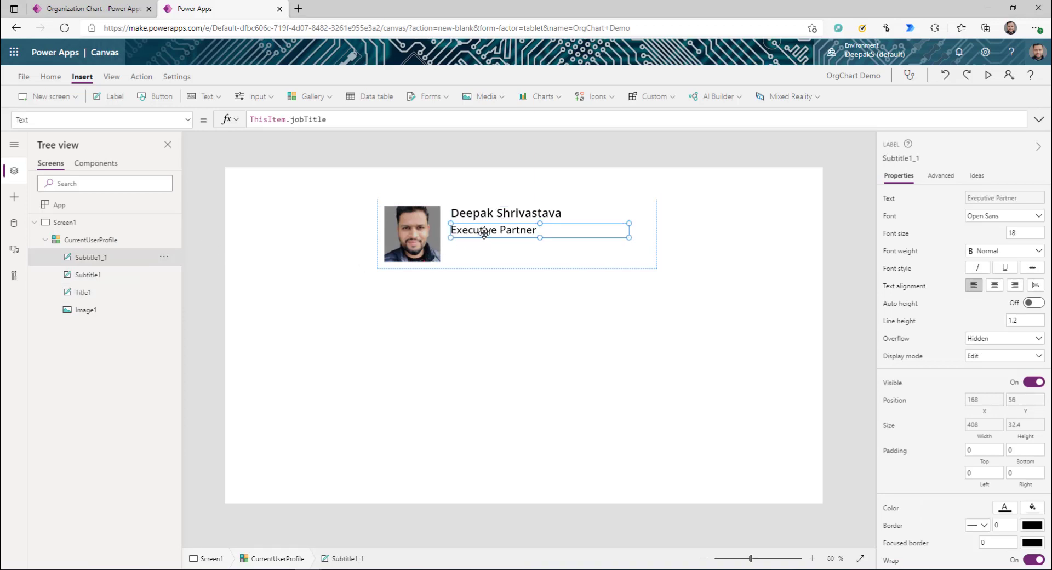
pyautogui.moveTo(484, 233); pyautogui.dragTo(483, 246)
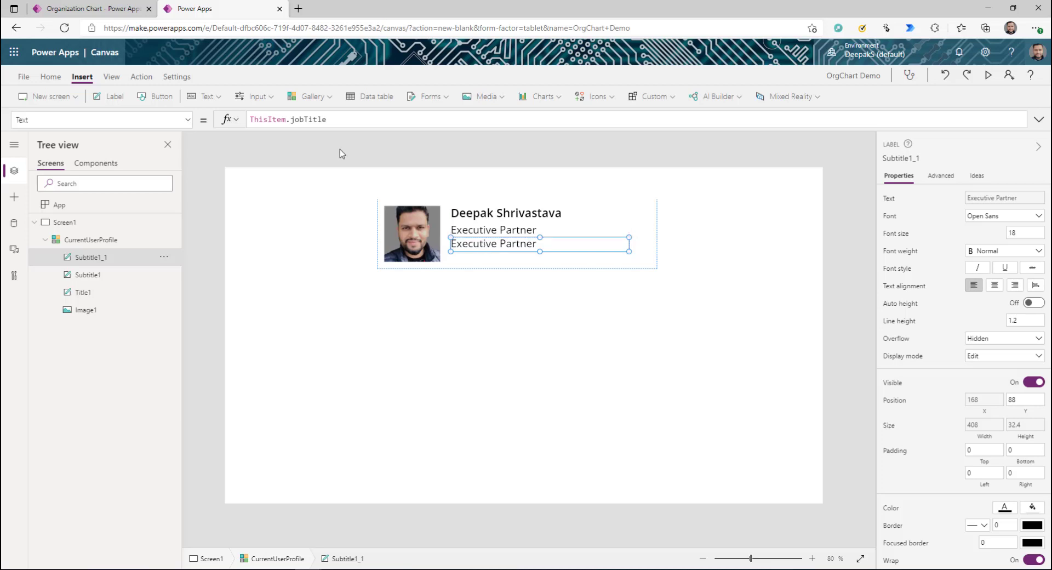
# Step: Change the Text formula of the duplicated label in the gallery to ThisItem.department
pyautogui.doubleClick(313, 120)
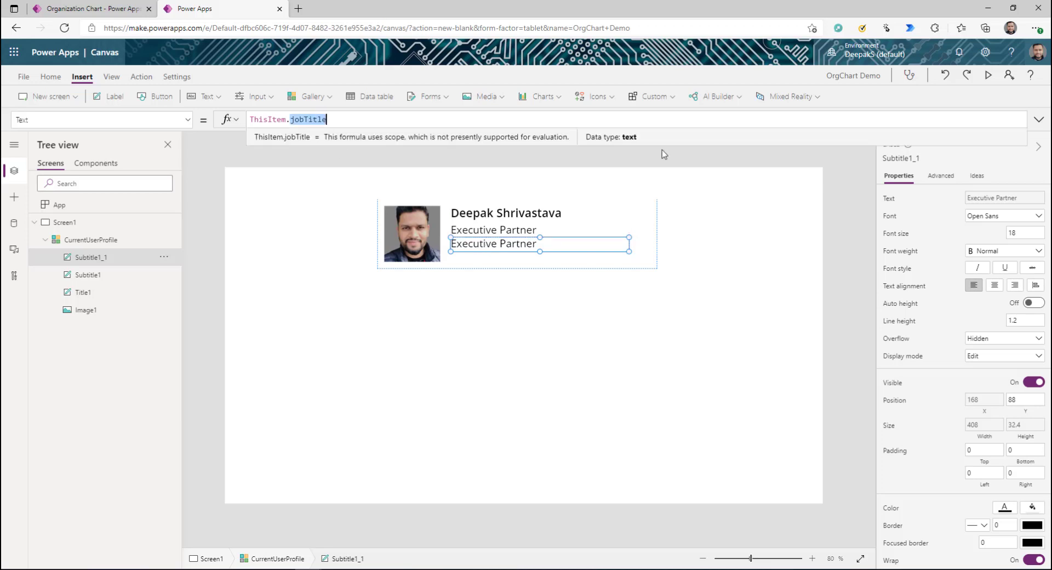
pyautogui.write('department')
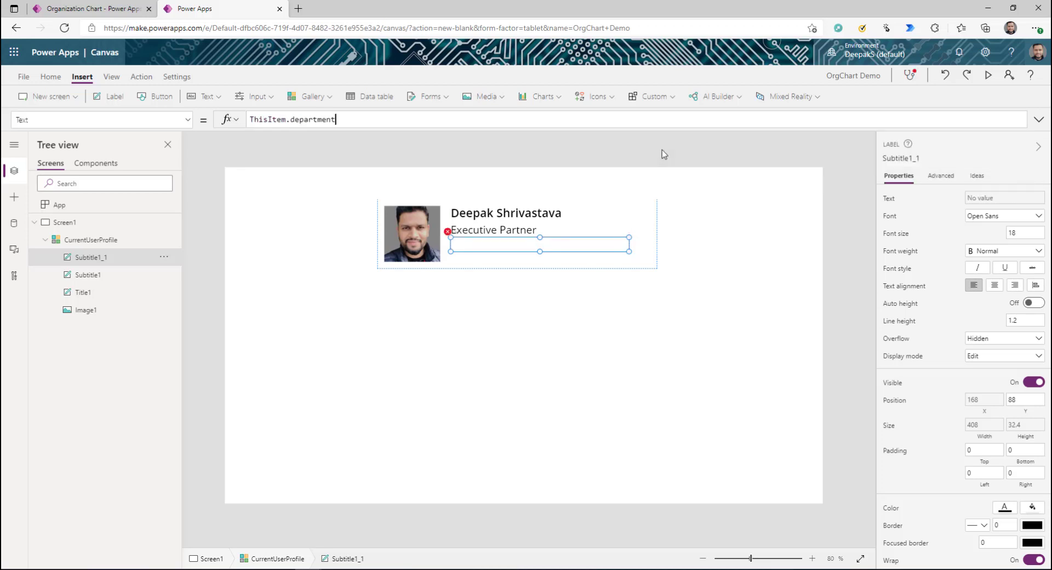
pyautogui.click(599, 218)
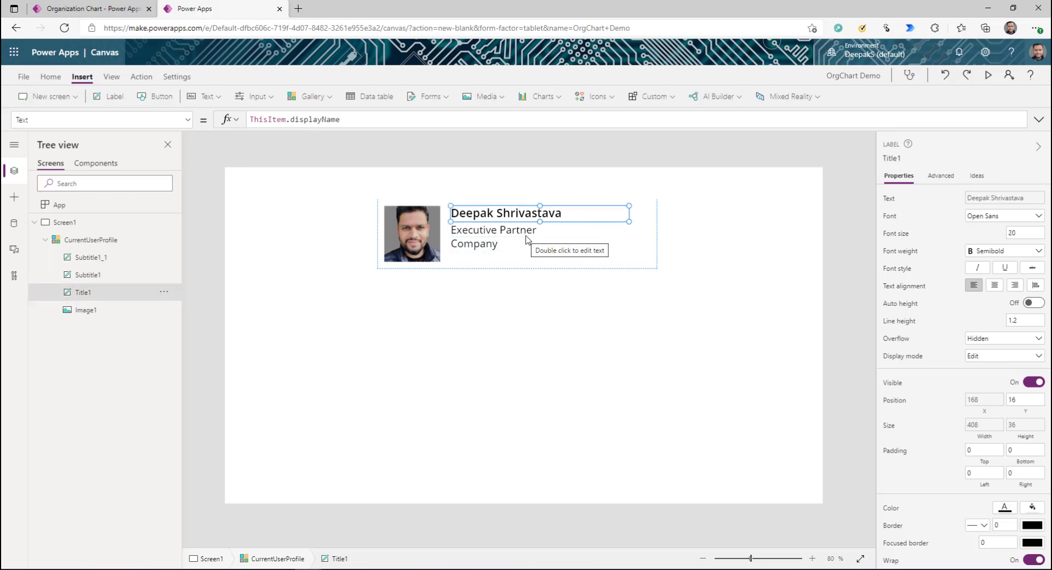
# Step: Set the Height property of the gallery's profile picture to Self.Width
pyautogui.click(429, 241)
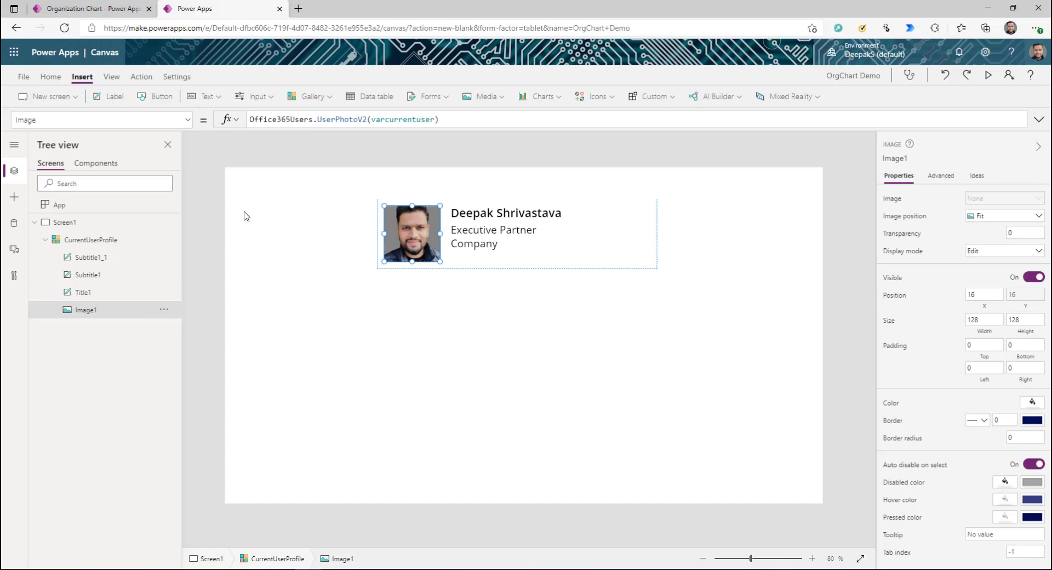
pyautogui.click(84, 10)
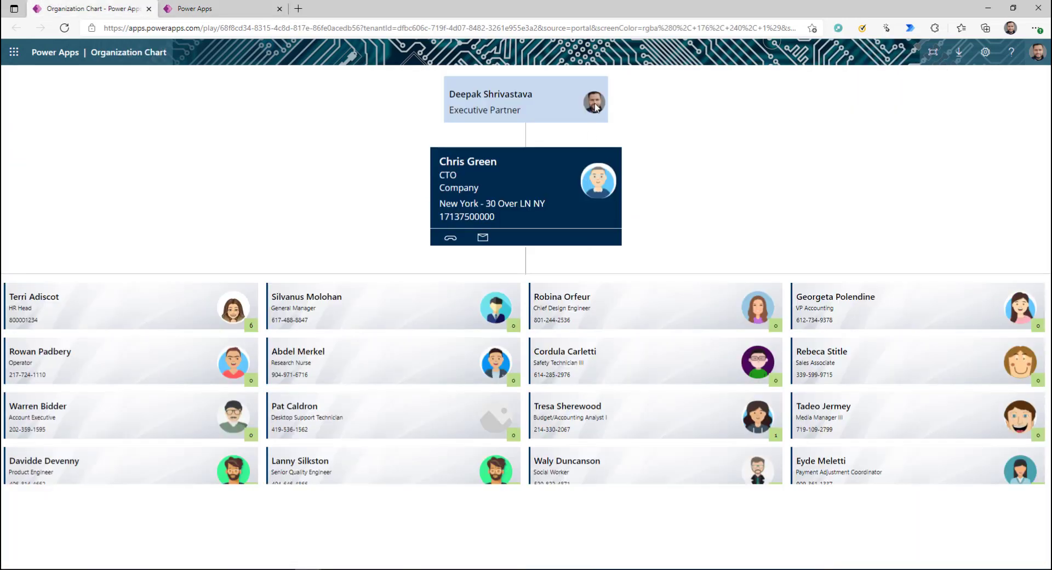
pyautogui.click(195, 9)
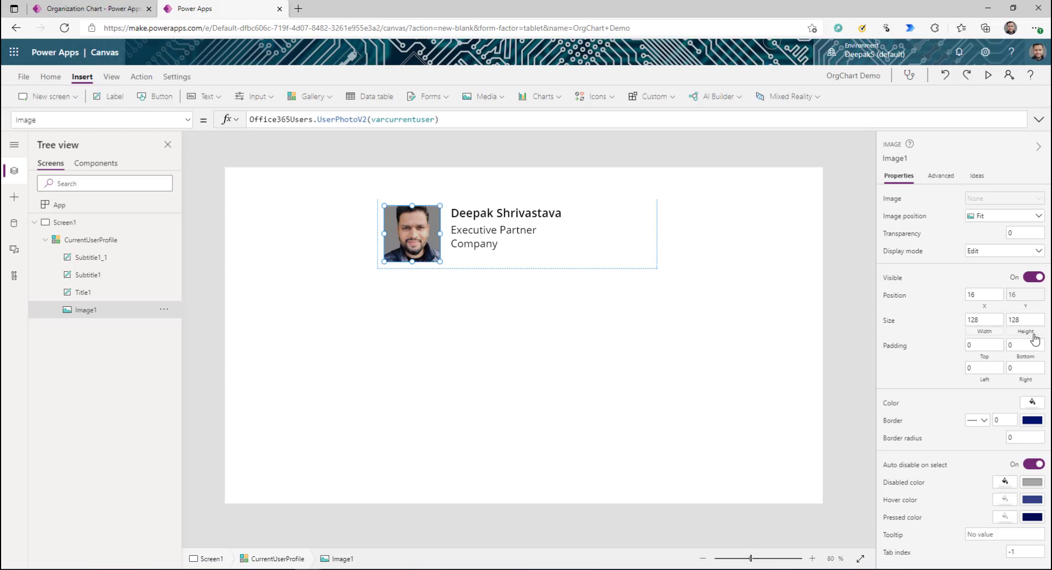
pyautogui.click(1020, 322)
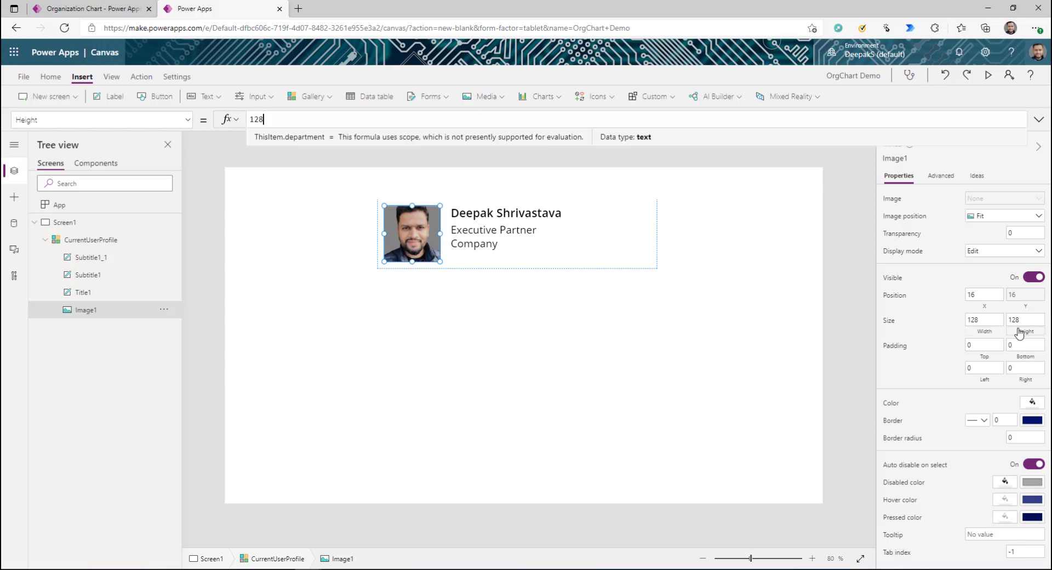
pyautogui.doubleClick(255, 118)
pyautogui.press('BackSpace')
pyautogui.write('self')
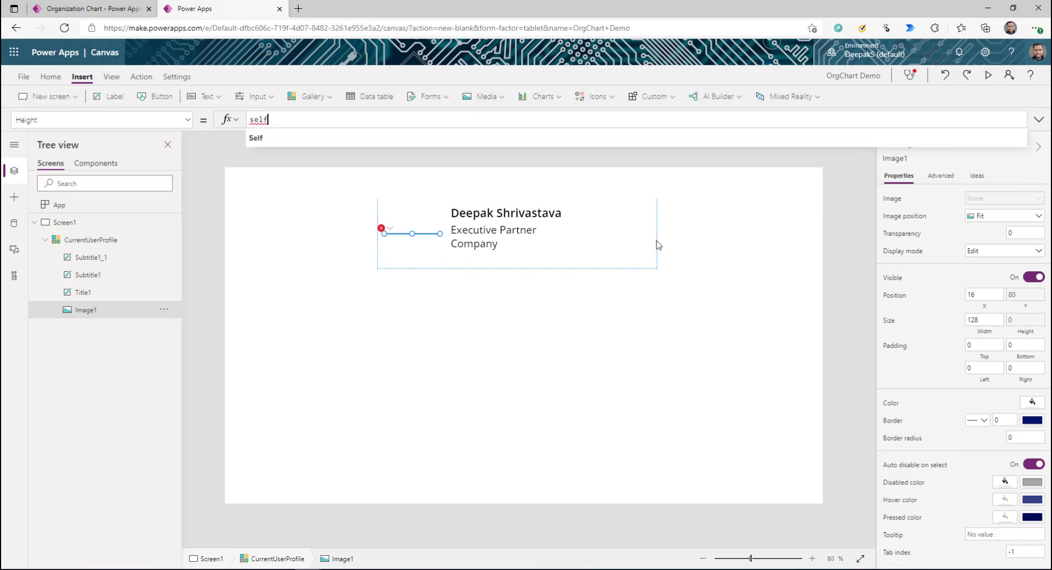
pyautogui.write('.Width')
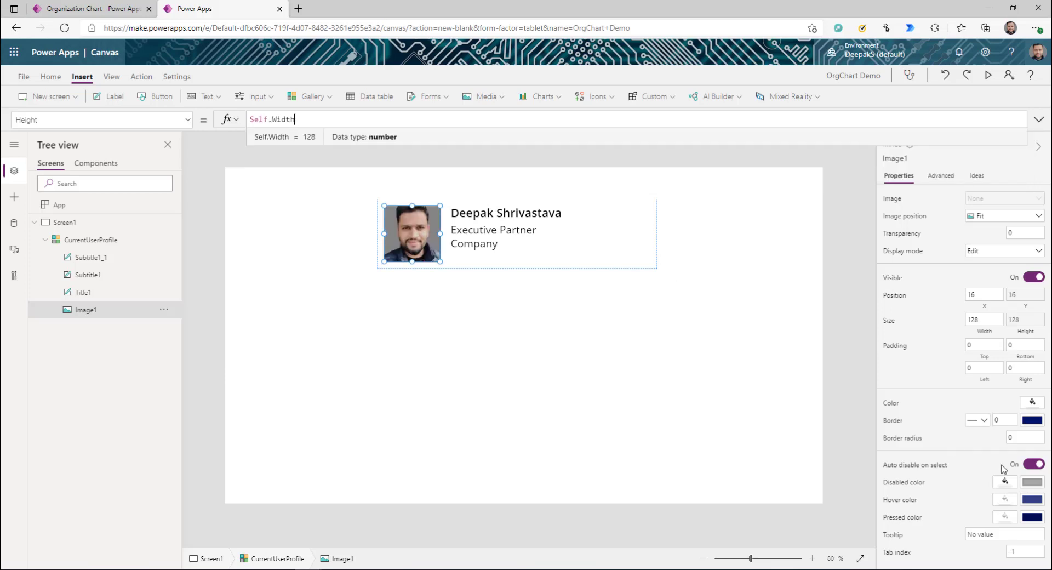
# Step: Set the profile picture's width to 65
pyautogui.click(980, 318)
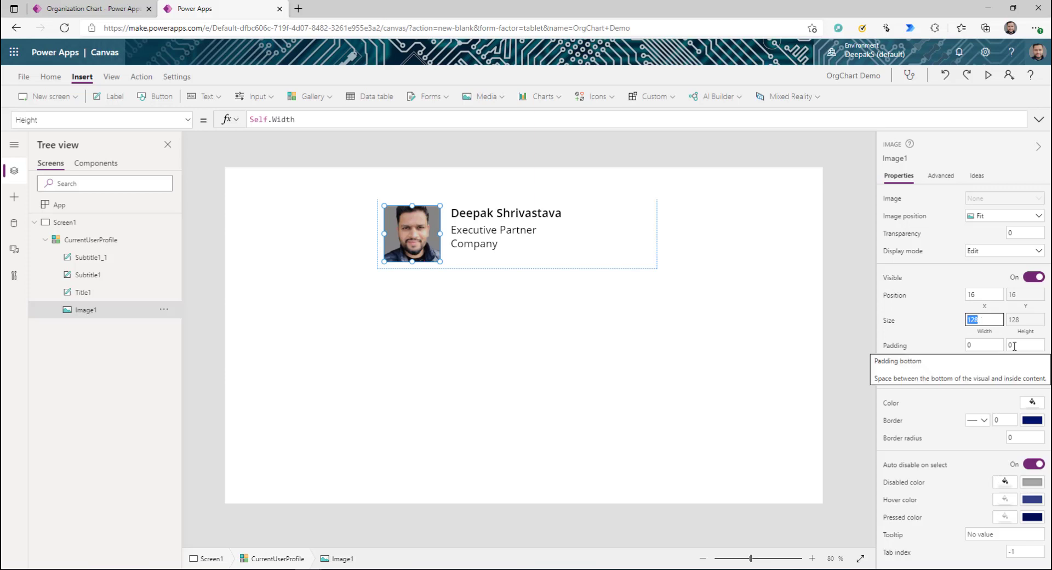
pyautogui.write('65')
pyautogui.press('Return')
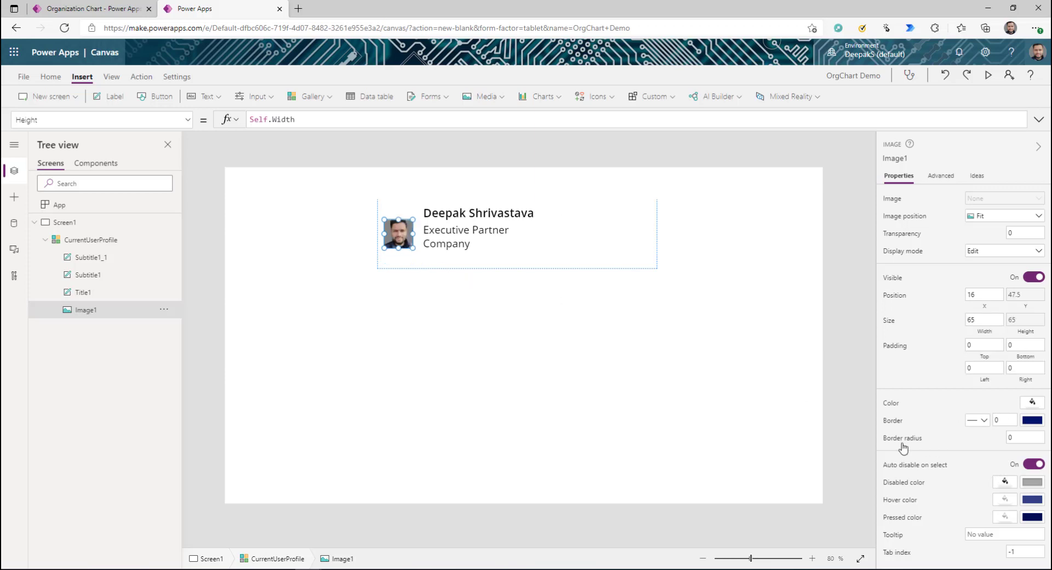
# Step: Round the profile picture with a border radius of 30 and move it up to Y 23
pyautogui.click(1018, 437)
pyautogui.click(985, 436)
pyautogui.click(497, 277)
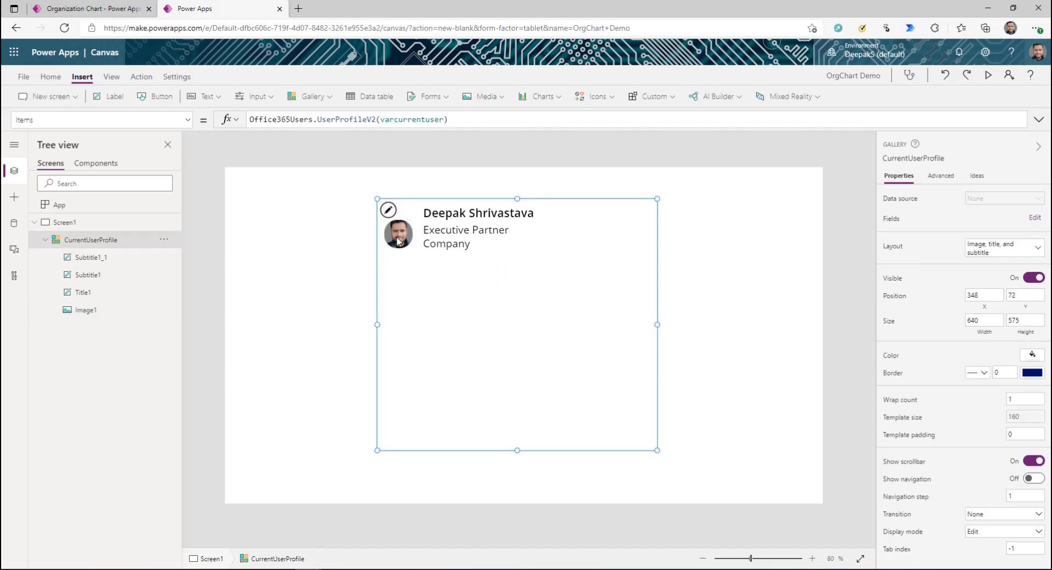
pyautogui.hotkey('ctrl', 'z')
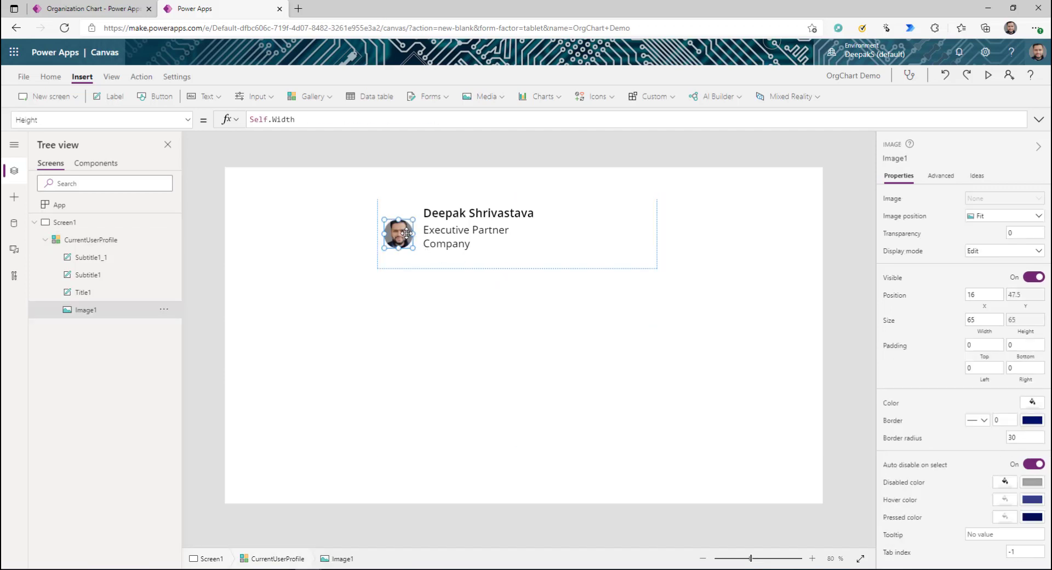
# Step: Reduce the font size of the name, job title and department labels together to 14
pyautogui.click(471, 220)
pyautogui.keyDown('shift'); pyautogui.click(469, 230); pyautogui.keyUp('shift')
pyautogui.keyDown('shift'); pyautogui.click(464, 243); pyautogui.keyUp('shift')
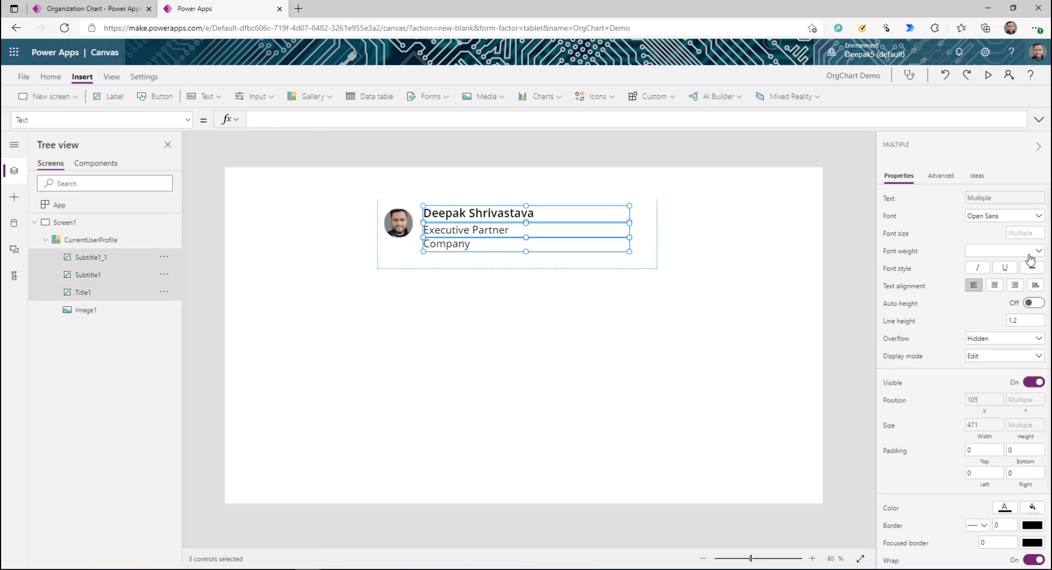
# Step: Resize the CurrentUserProfile gallery to a width of 350 and a height of 180
pyautogui.click(483, 307)
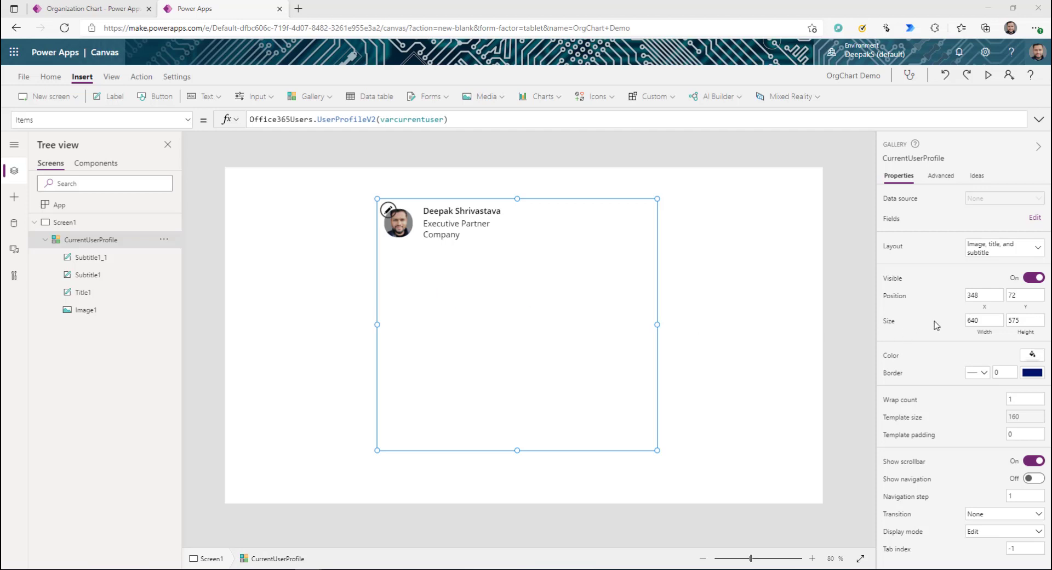
pyautogui.click(978, 322)
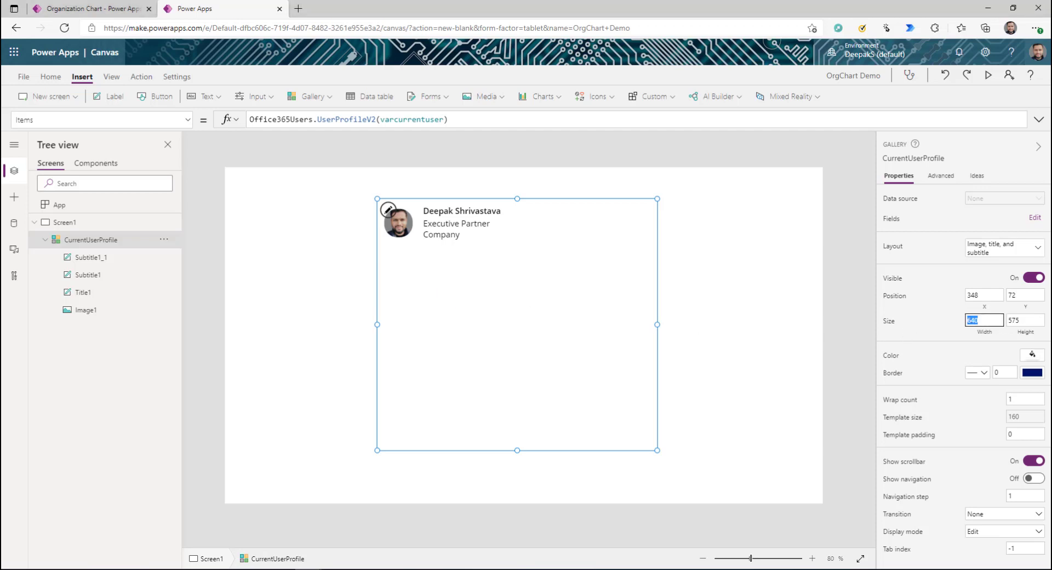
pyautogui.click(932, 324)
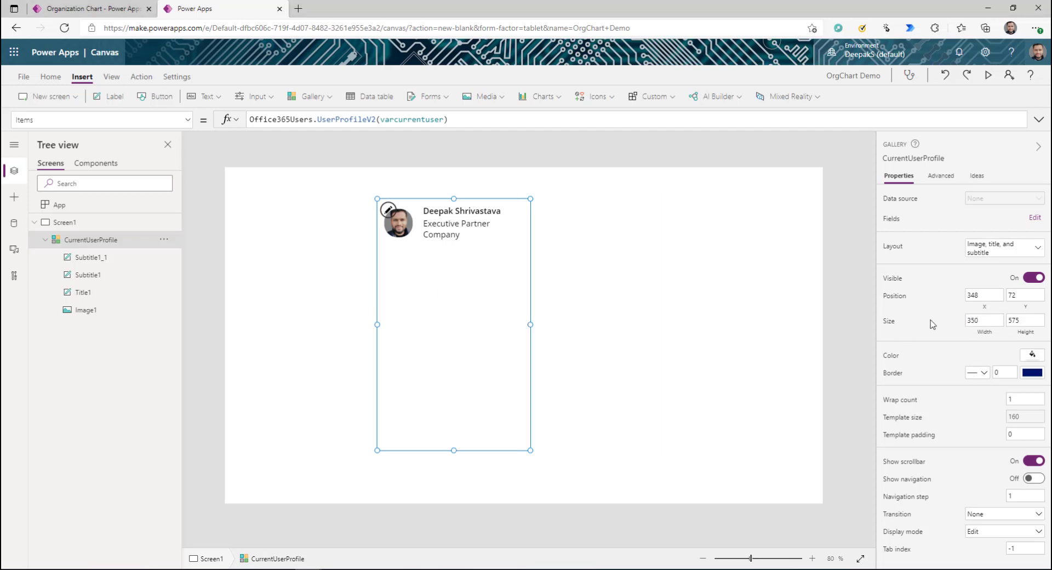
pyautogui.click(1024, 319)
pyautogui.write('180')
pyautogui.click(939, 336)
# Step: Replace the gallery's TemplateSize formula with the fixed value 180
pyautogui.click(1013, 419)
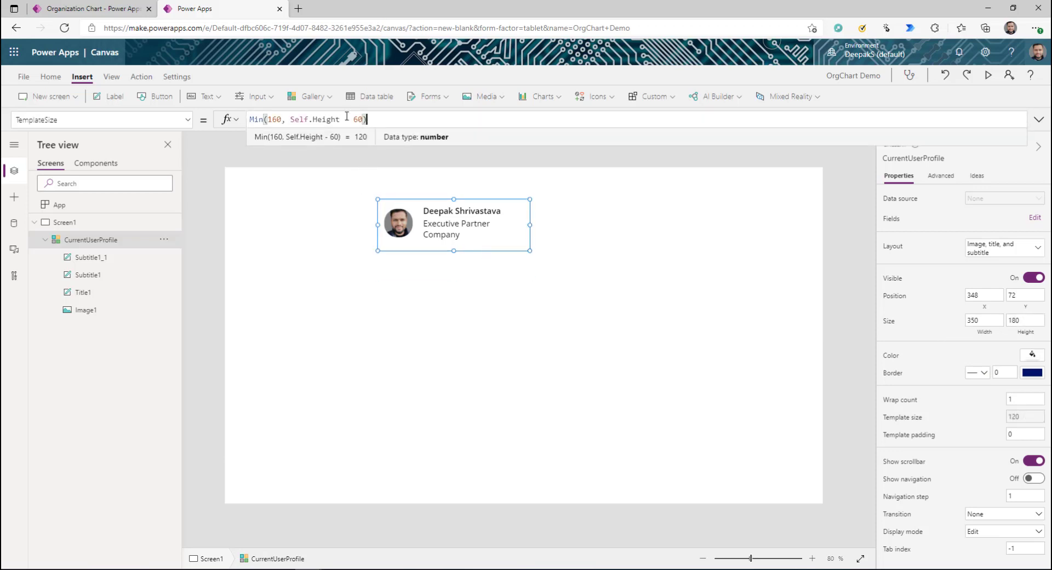
pyautogui.hotkey('ctrl', 'a')
pyautogui.press('BackSpace')
pyautogui.write('180')
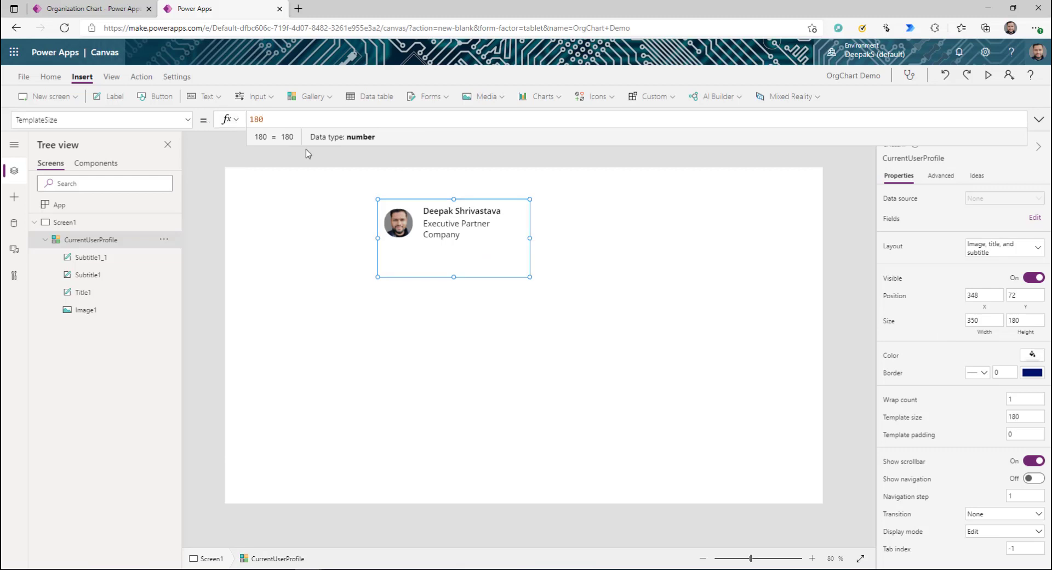
pyautogui.click(603, 270)
pyautogui.click(482, 235)
pyautogui.click(485, 263)
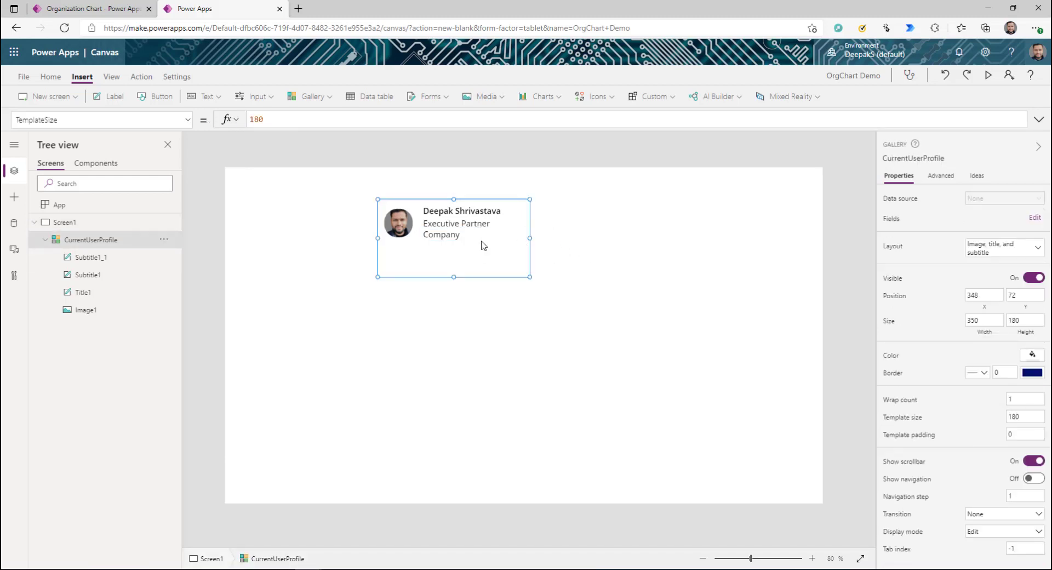
# Step: Duplicate the department label in the gallery and place the copy below it at Y 106
pyautogui.click(452, 237)
pyautogui.hotkey('ctrl', 'c')
pyautogui.hotkey('ctrl', 'v')
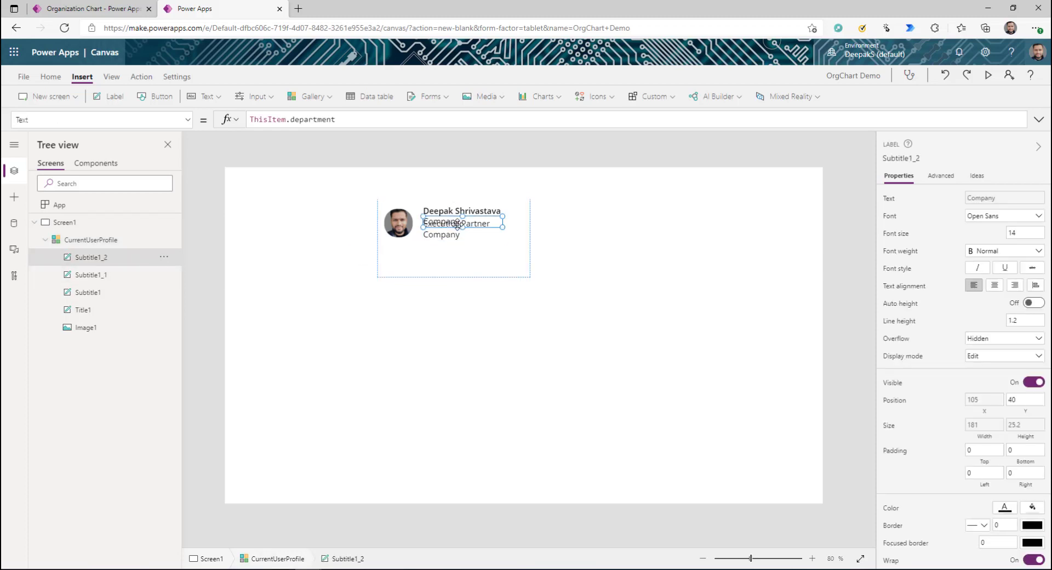
pyautogui.moveTo(469, 225); pyautogui.dragTo(460, 250)
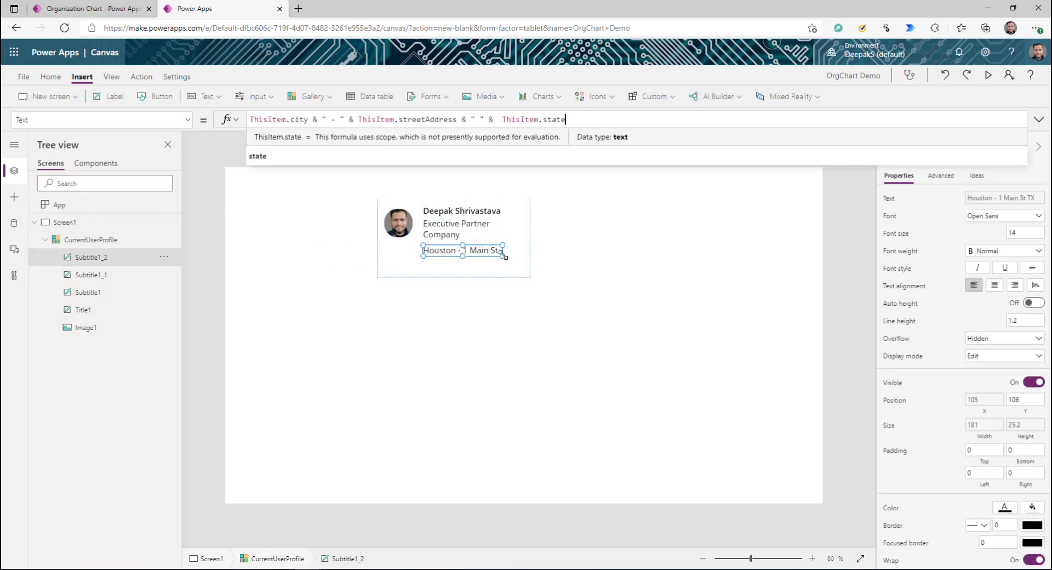
# Step: Set the new label's Text to ThisItem.city & " - " & ThisItem.streetAddress & " " & ThisItem.state and widen it to 237
pyautogui.moveTo(503, 254); pyautogui.dragTo(527, 255)
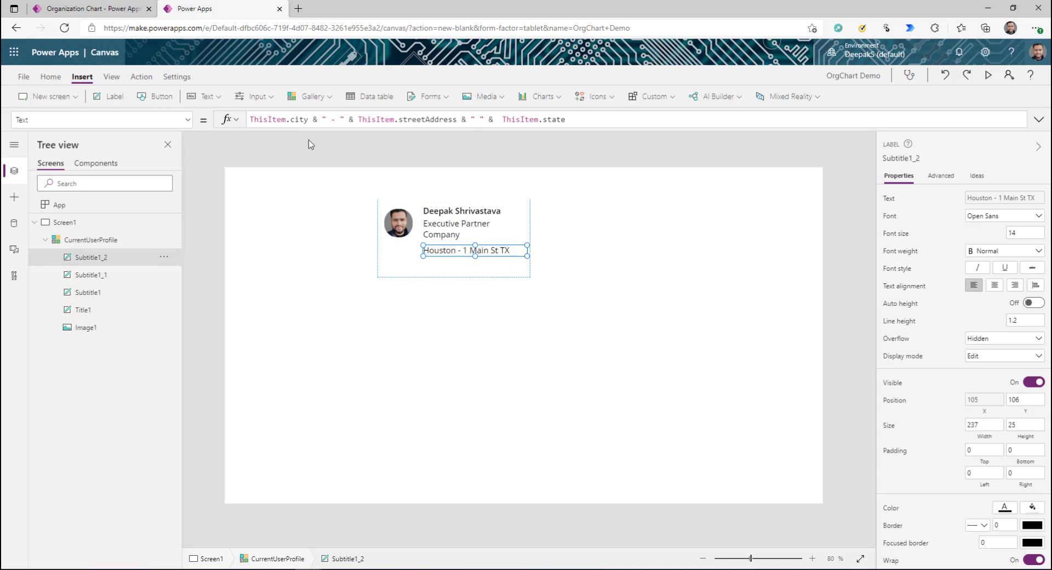
pyautogui.click(299, 120)
pyautogui.click(402, 119)
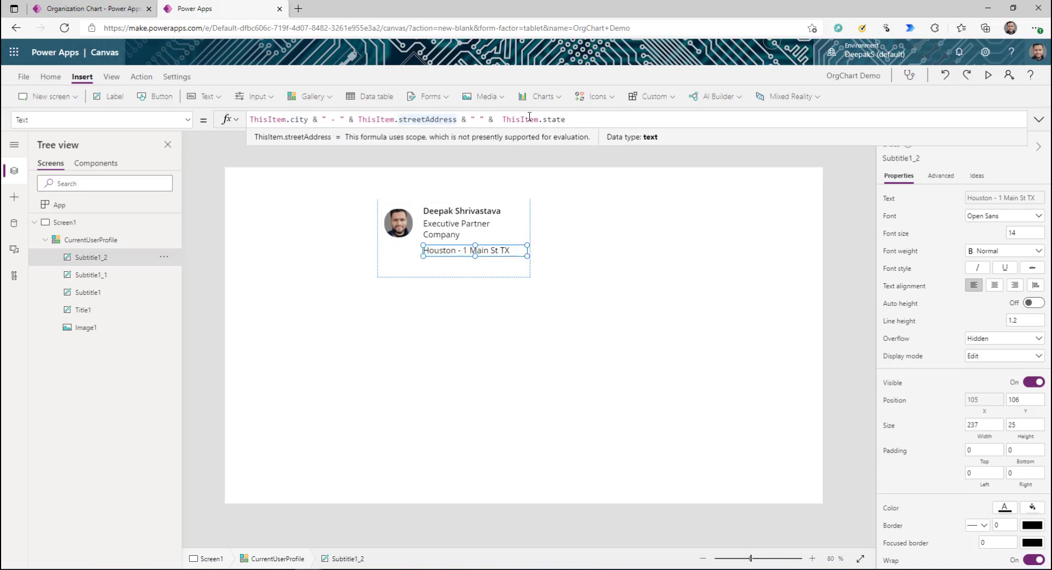
pyautogui.click(551, 119)
# Step: Move the CurrentUserProfile gallery to X 403, Y 95
pyautogui.click(398, 223)
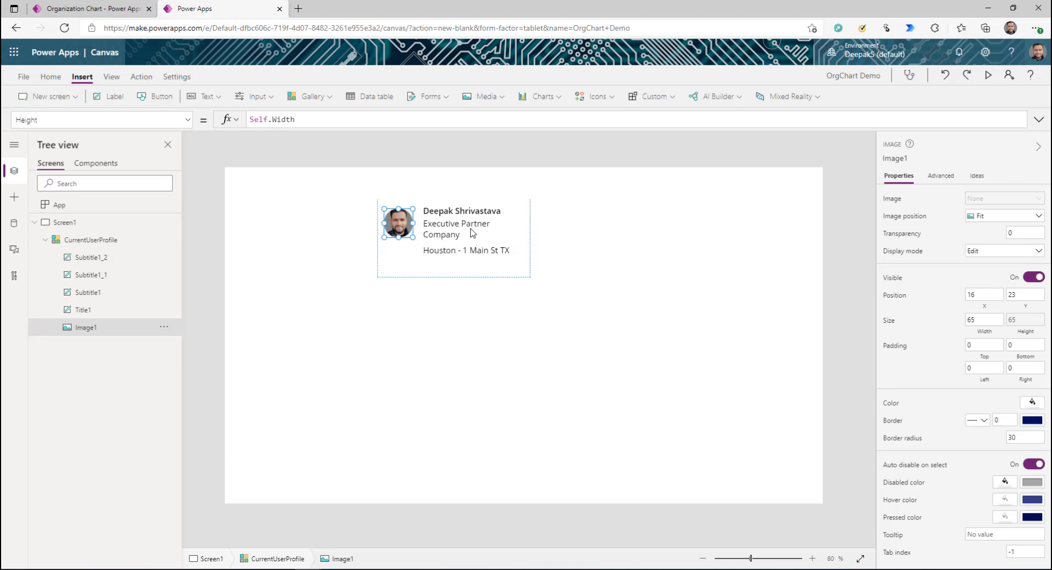
pyautogui.click(498, 277)
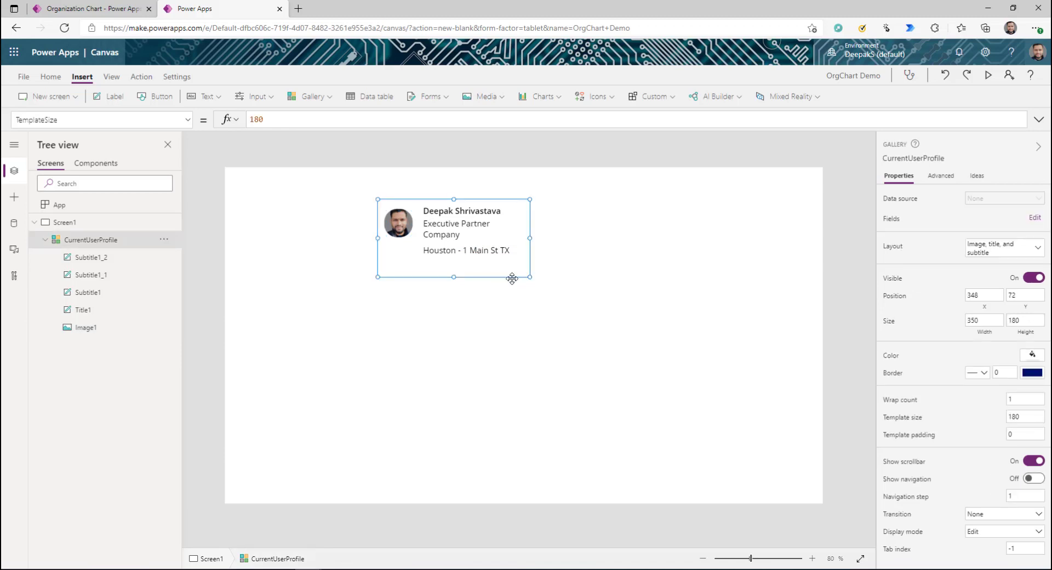
pyautogui.moveTo(510, 280); pyautogui.dragTo(536, 289)
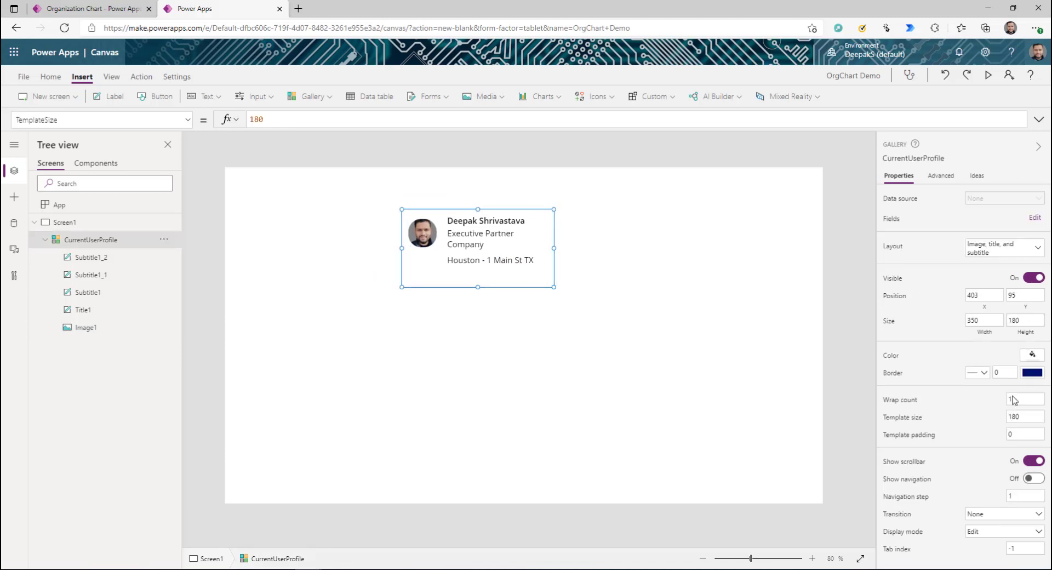
# Step: Set the gallery's Fill to ColorValue("#002b4f") and make its labels' text white
pyautogui.click(1032, 355)
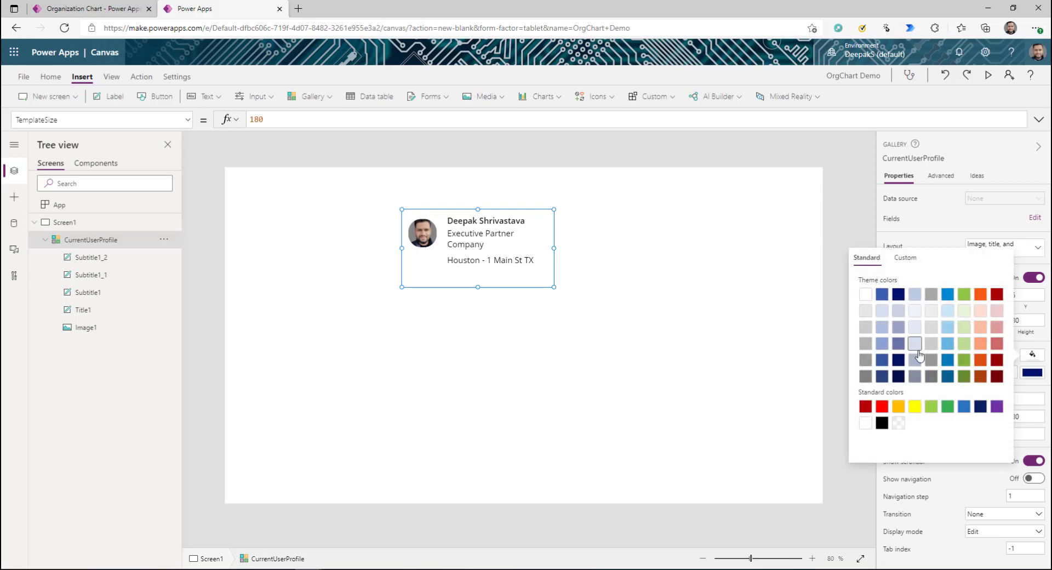
pyautogui.click(913, 345)
pyautogui.click(479, 289)
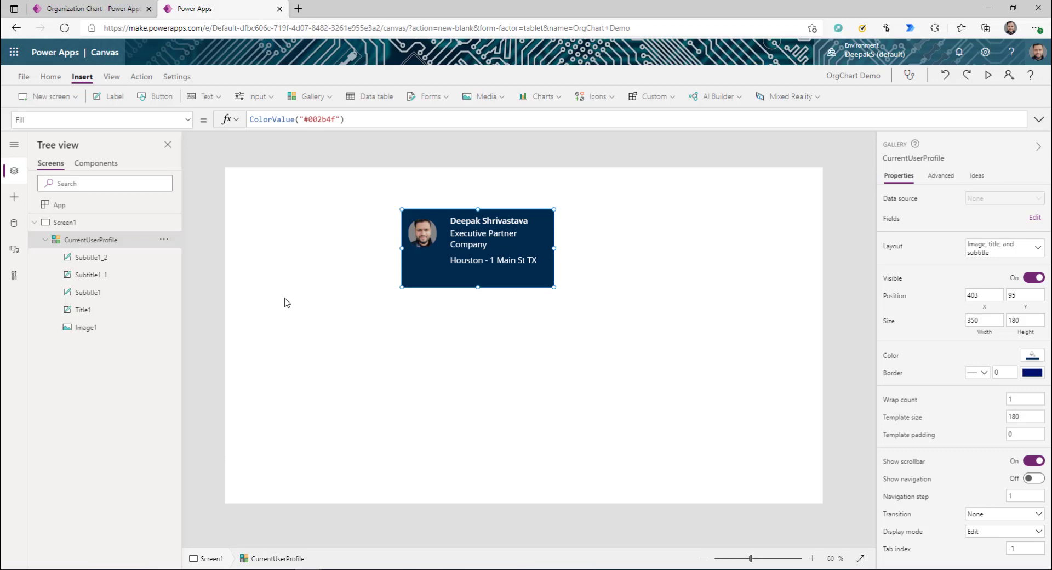
# Step: Check how the finished Organization Chart app's layout adapts to different browser window widths, and return to the app being edited
pyautogui.hotkey('ctrl', 'shift', 'Tab')
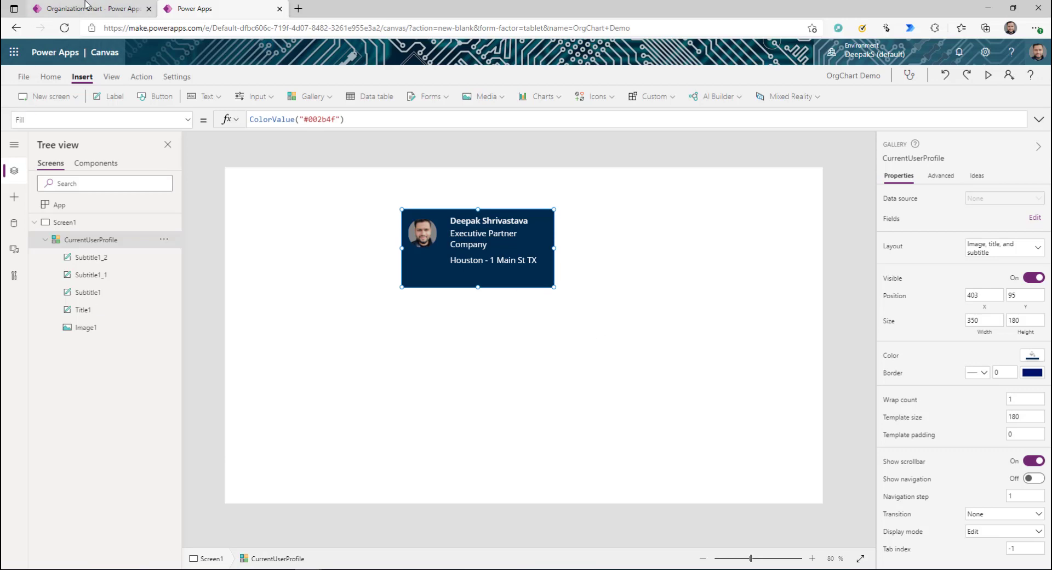
pyautogui.click(1013, 8)
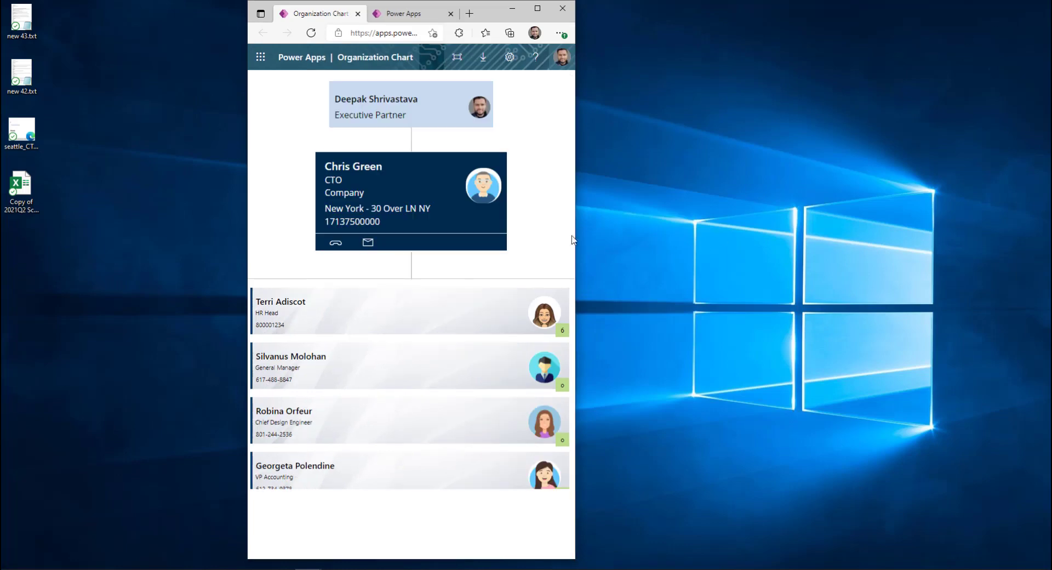
pyautogui.moveTo(574, 231); pyautogui.dragTo(962, 277)
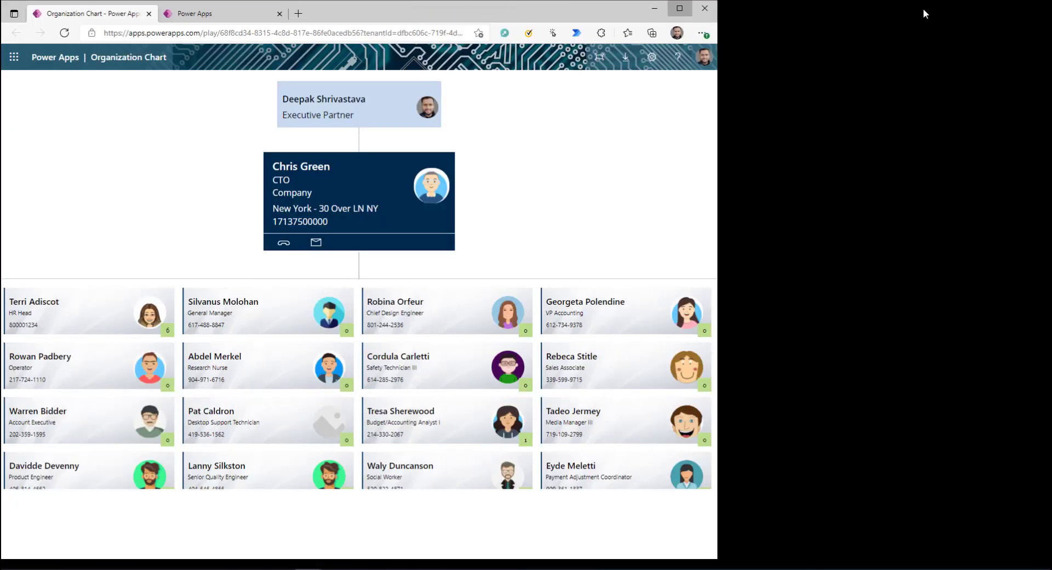
pyautogui.click(679, 8)
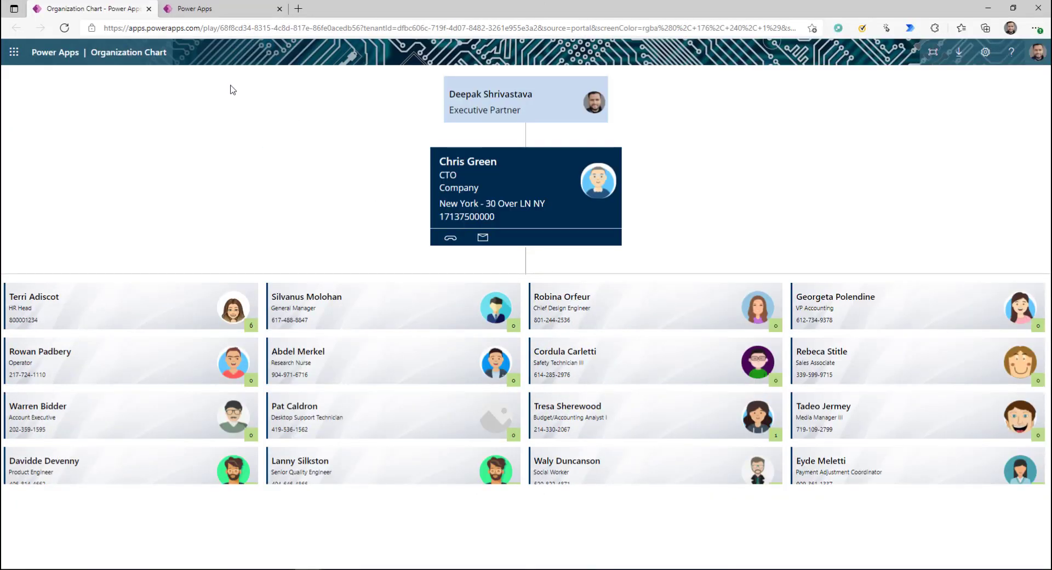
pyautogui.click(217, 10)
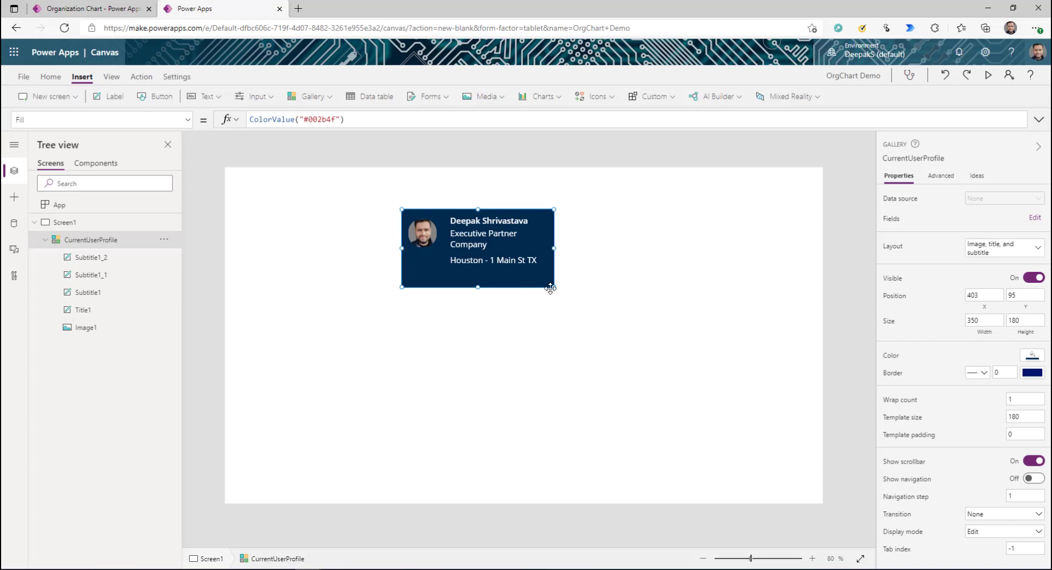
# Step: Centre the CurrentUserProfile gallery horizontally by setting its X to Parent.Width/2-Self.Width/2
pyautogui.click(485, 328)
pyautogui.click(534, 274)
pyautogui.click(983, 299)
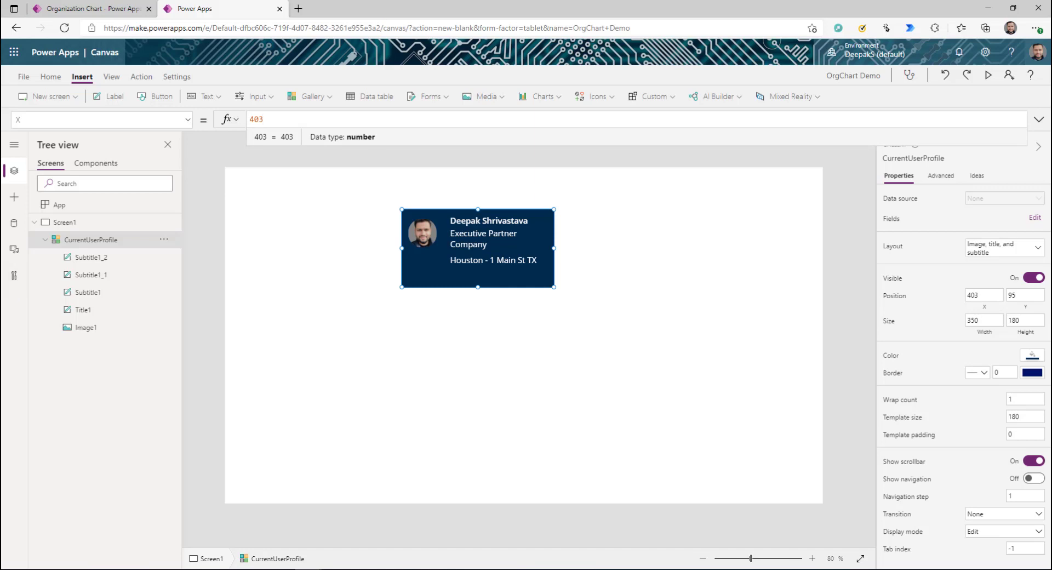
pyautogui.doubleClick(269, 120)
pyautogui.write('Parent.Width')
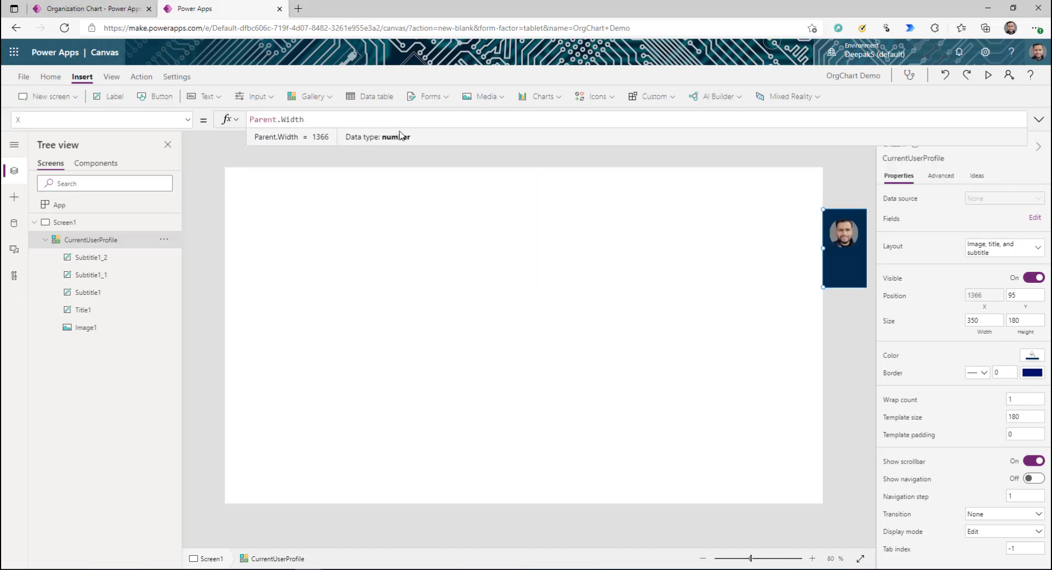
pyautogui.write('/2')
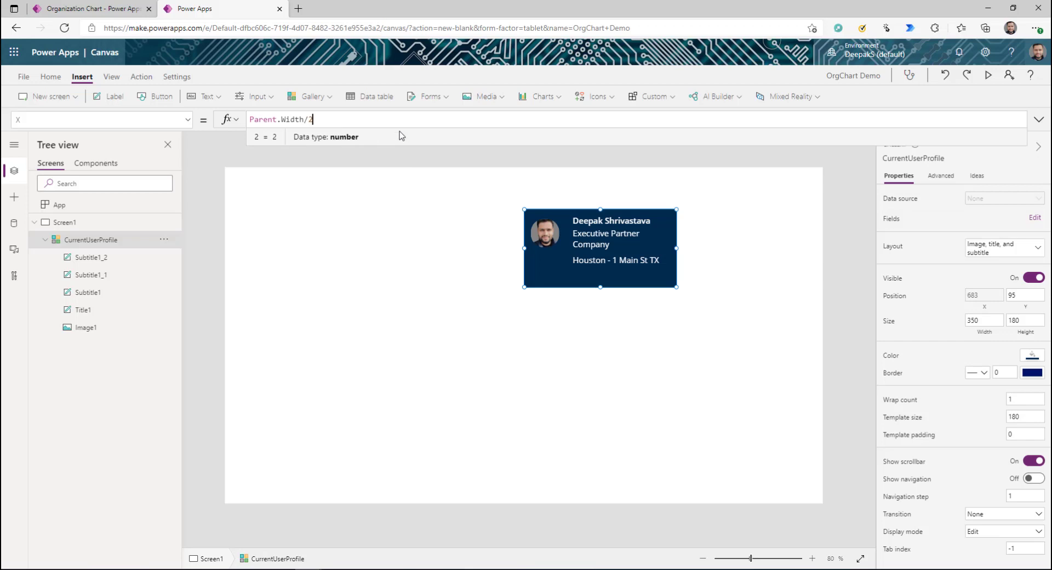
pyautogui.write('-self.')
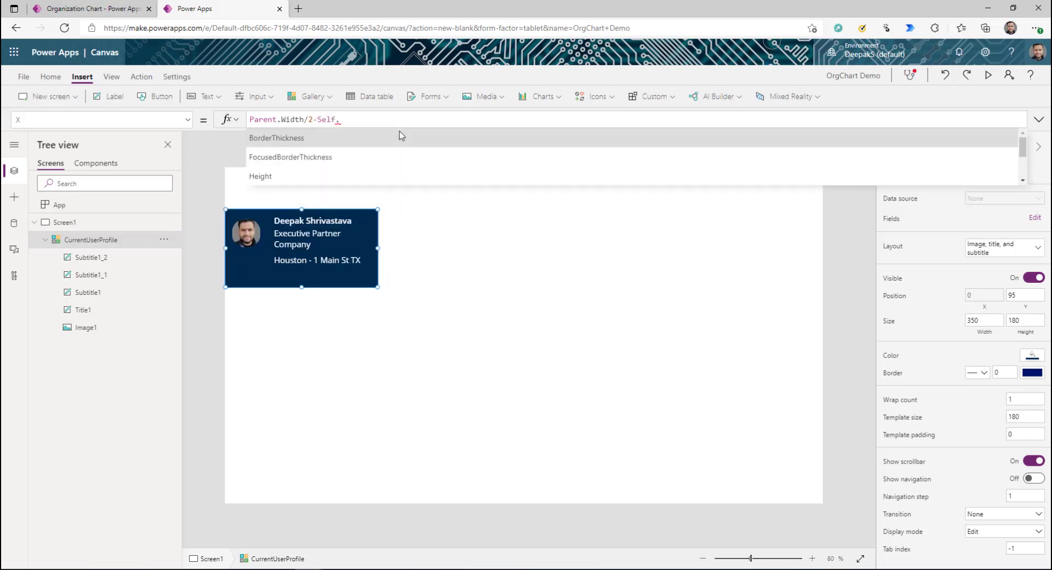
pyautogui.write('width/2')
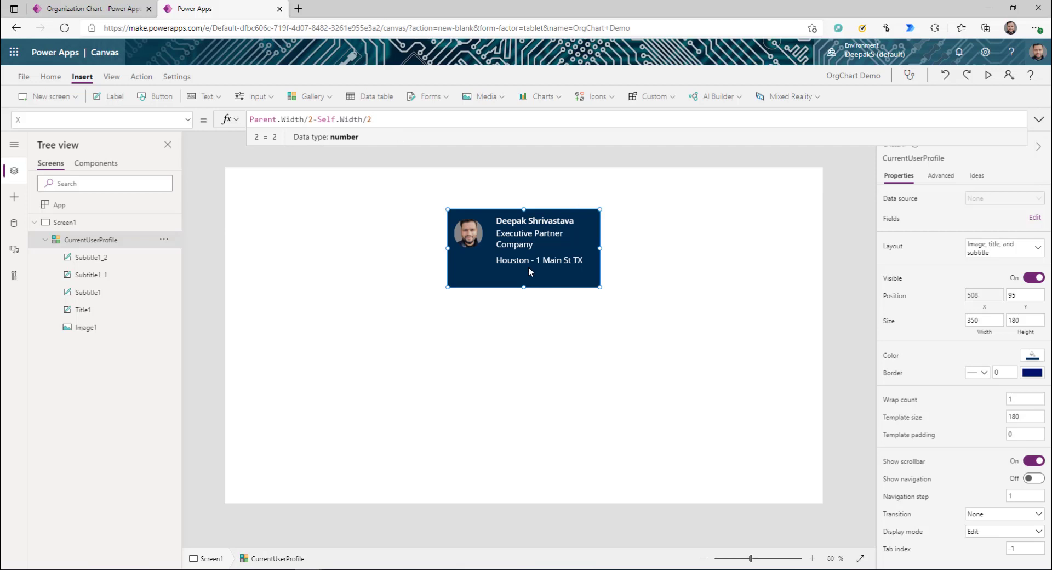
pyautogui.click(522, 343)
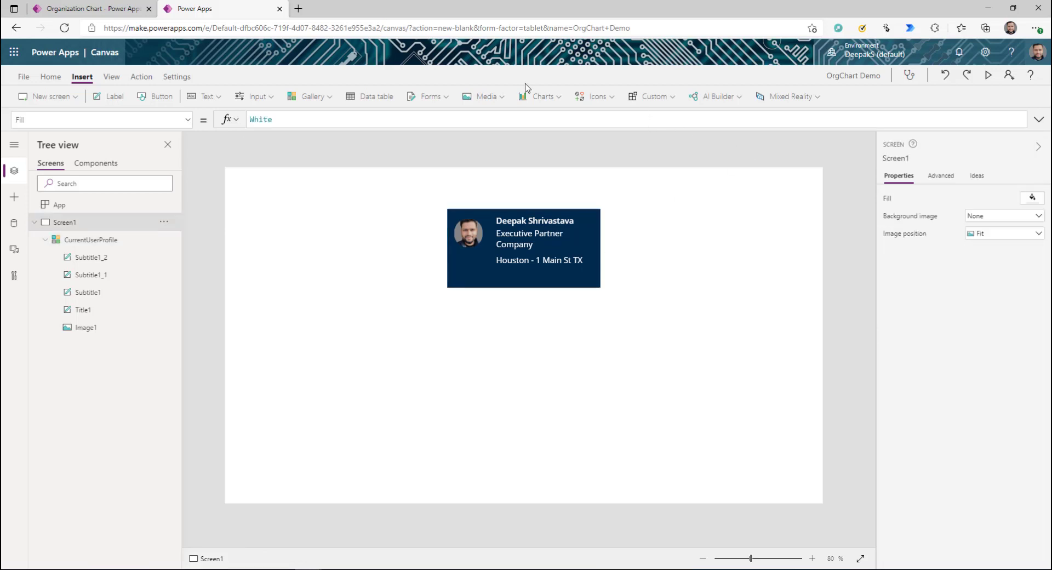
# Step: Insert a rectangle and place it as a narrow vertical bar, about 13 by 100, directly beneath the profile card's centre
pyautogui.click(616, 103)
pyautogui.scroll(-15, 608, 197)
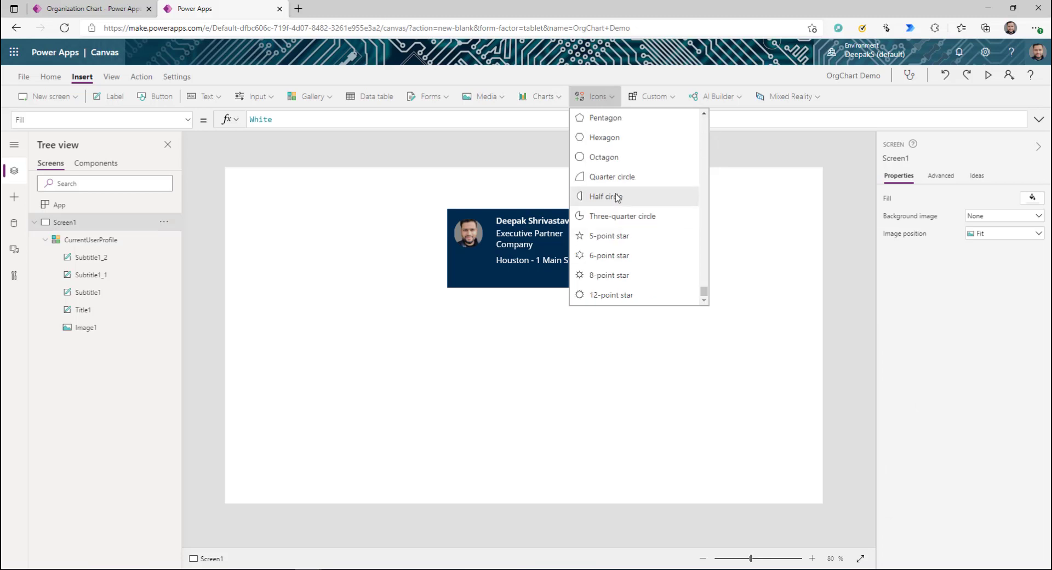
pyautogui.click(607, 157)
pyautogui.moveTo(565, 311); pyautogui.dragTo(529, 305)
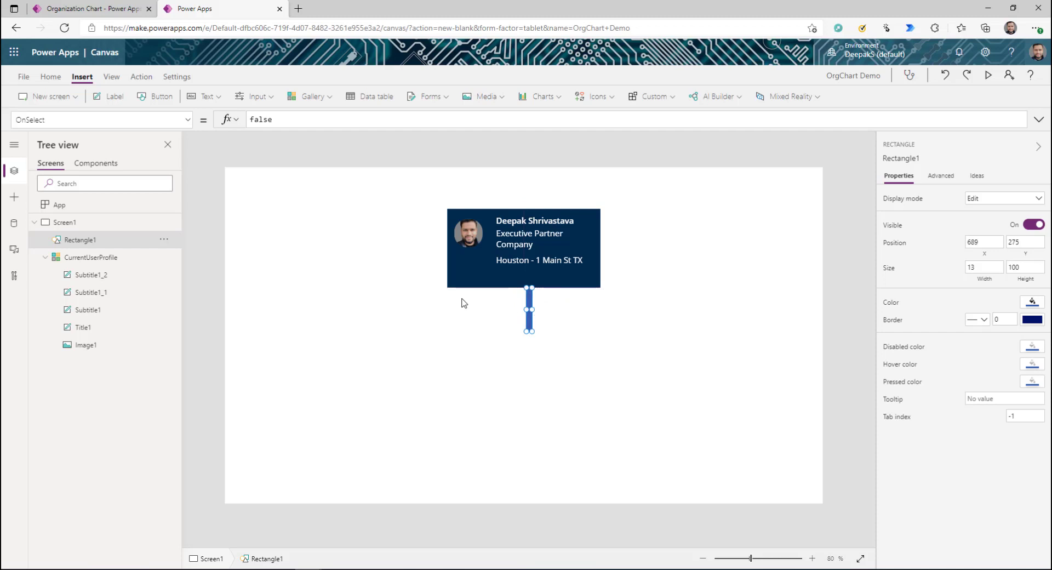
# Step: Turn the rectangle into a thin gray connector line with width 1 and height 50
pyautogui.click(978, 268)
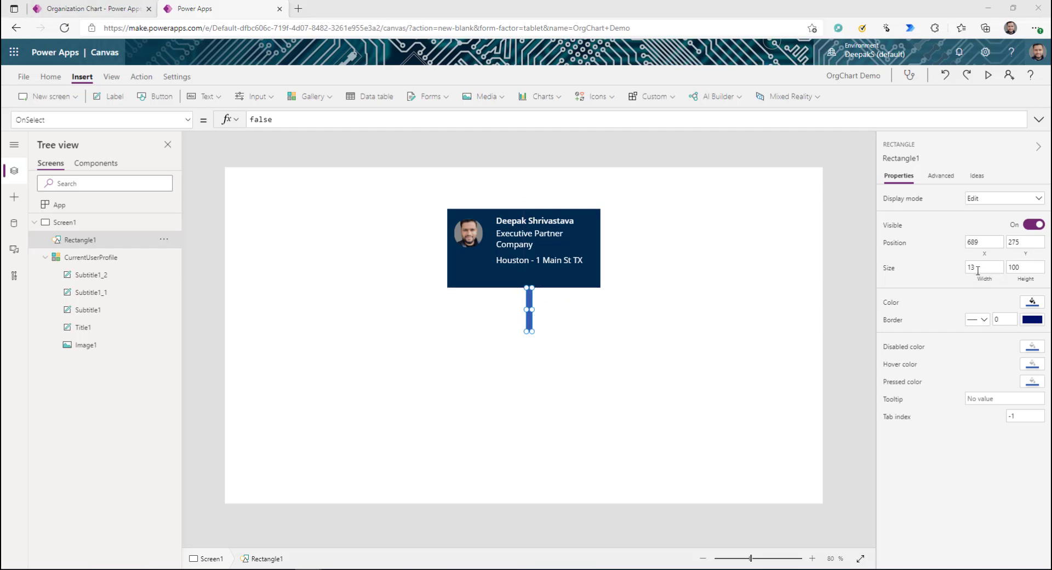
pyautogui.write('1')
pyautogui.press('Tab')
pyautogui.write('50')
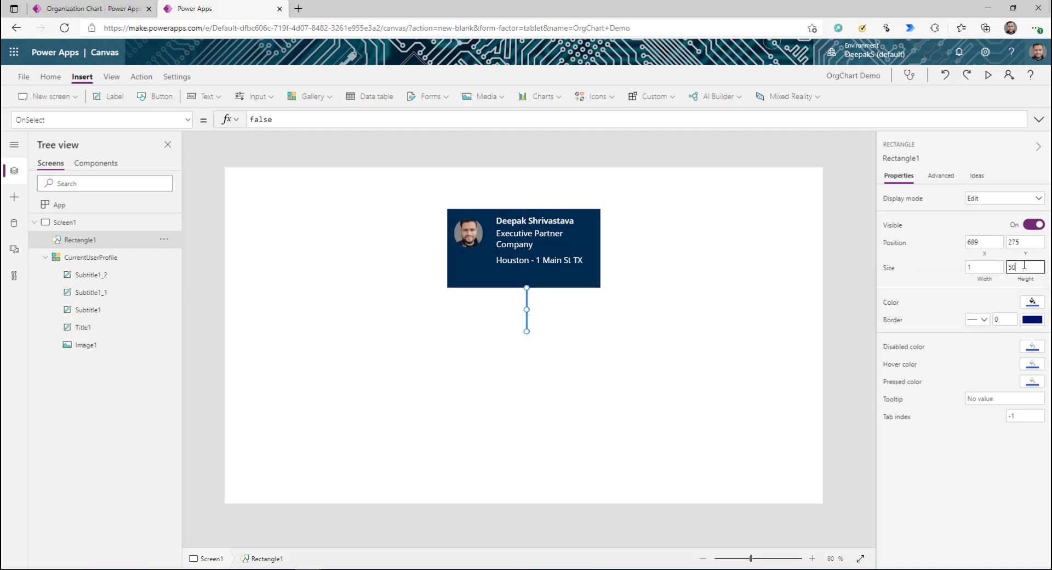
pyautogui.click(1031, 301)
pyautogui.click(865, 309)
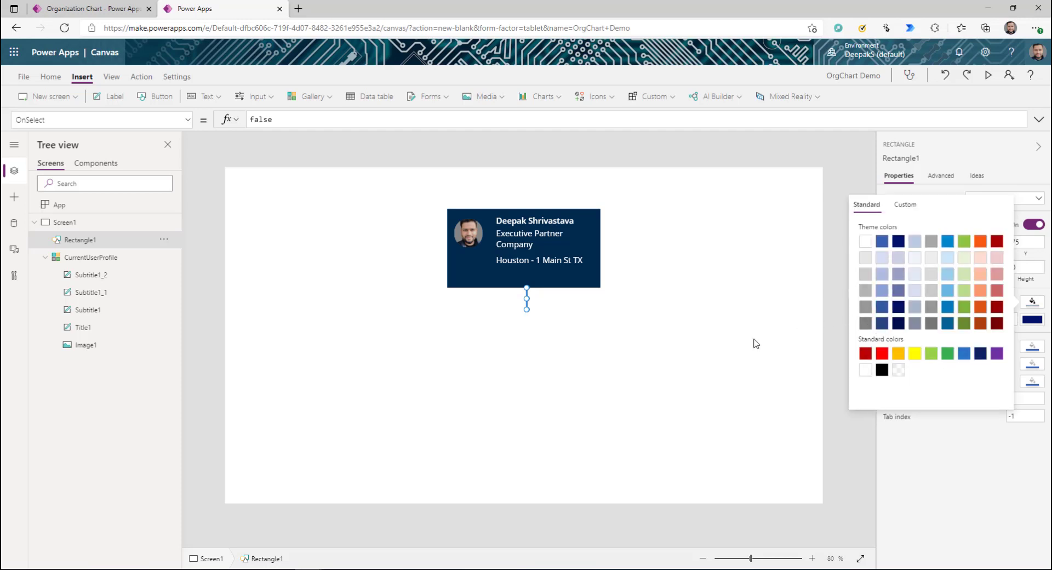
pyautogui.click(557, 338)
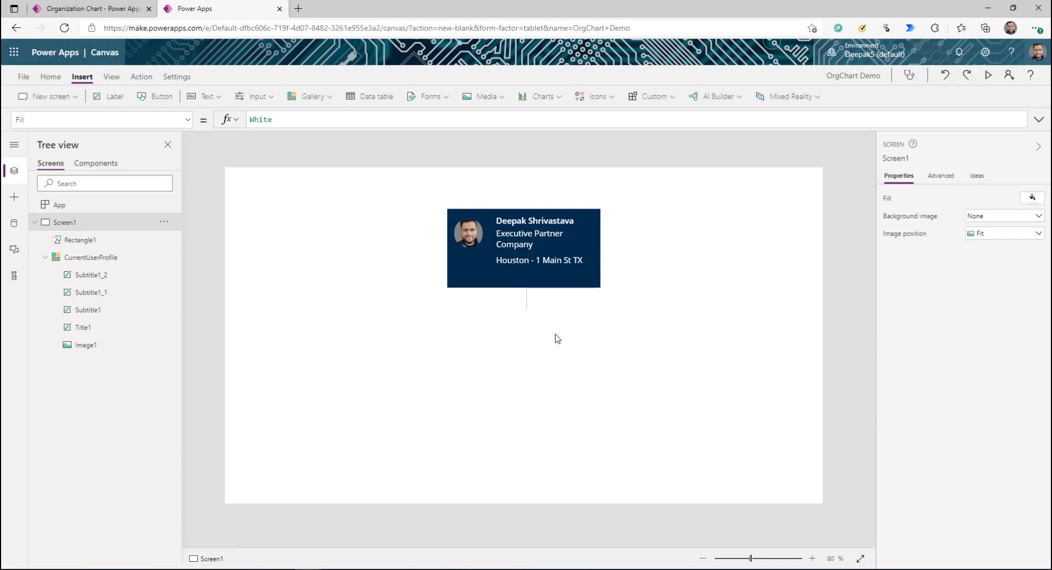
# Step: Duplicate the connector line, place the copy at its lower end at Y 325, and set the copy's Width to Parent.Width
pyautogui.click(527, 306)
pyautogui.hotkey('ctrl', 'v')
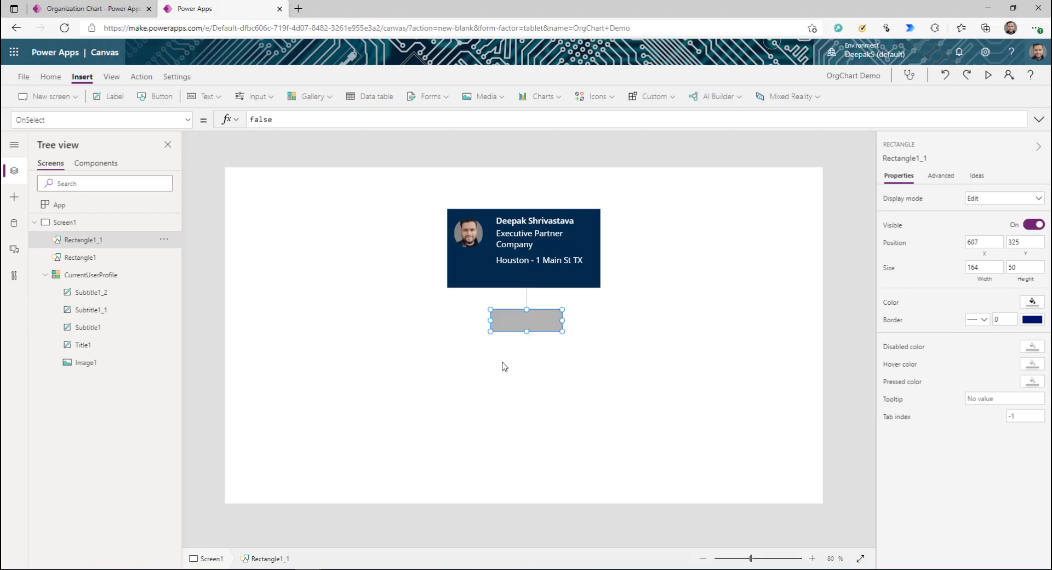
pyautogui.click(978, 268)
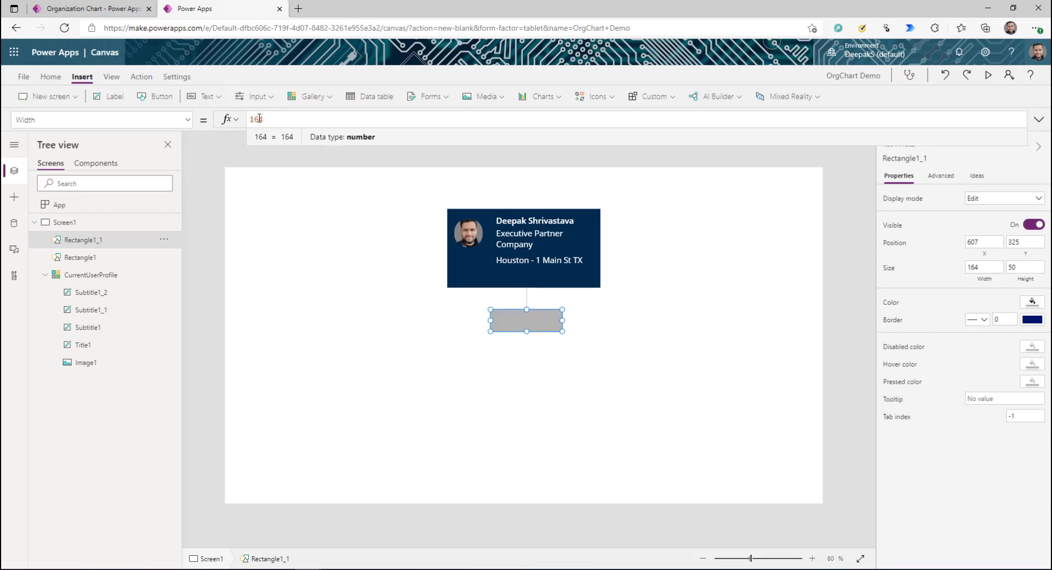
pyautogui.doubleClick(256, 119)
pyautogui.write('Parent.Width')
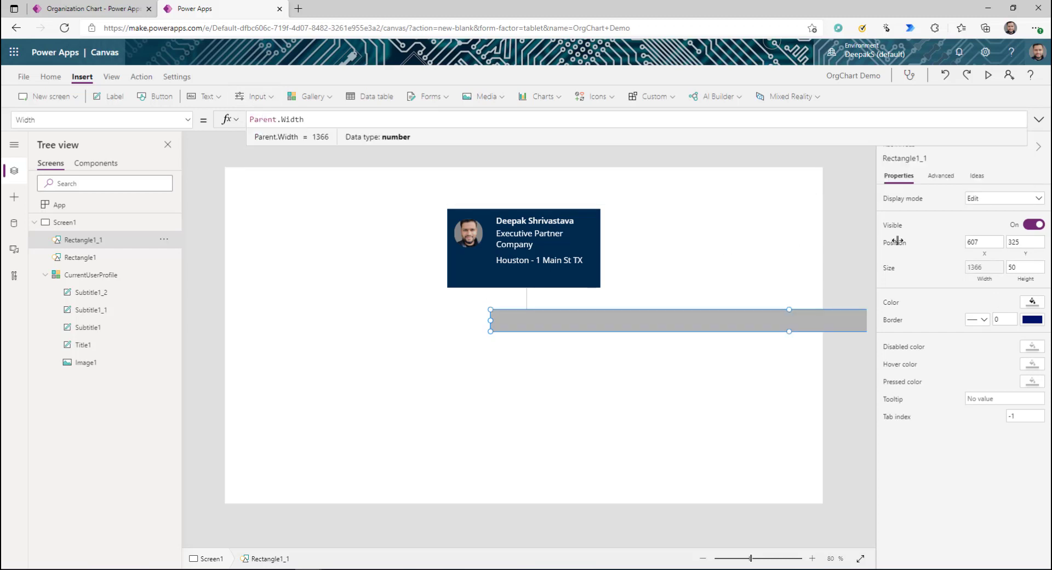
# Step: Set the copied rectangle's X to 0 and height to 1 to form a full-width horizontal line
pyautogui.click(972, 242)
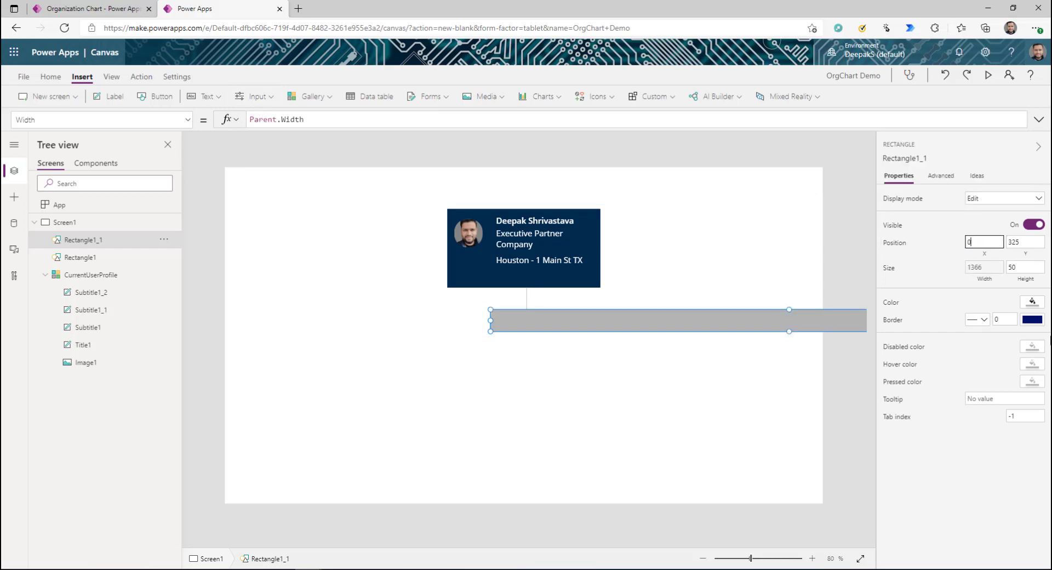
pyautogui.click(945, 271)
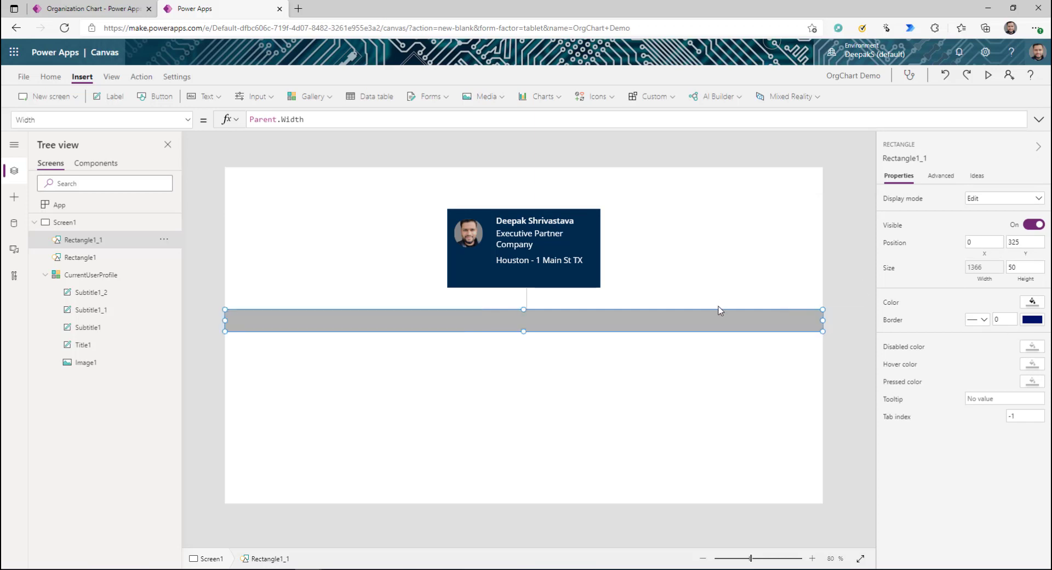
pyautogui.click(1018, 266)
pyautogui.write('1')
pyautogui.click(556, 379)
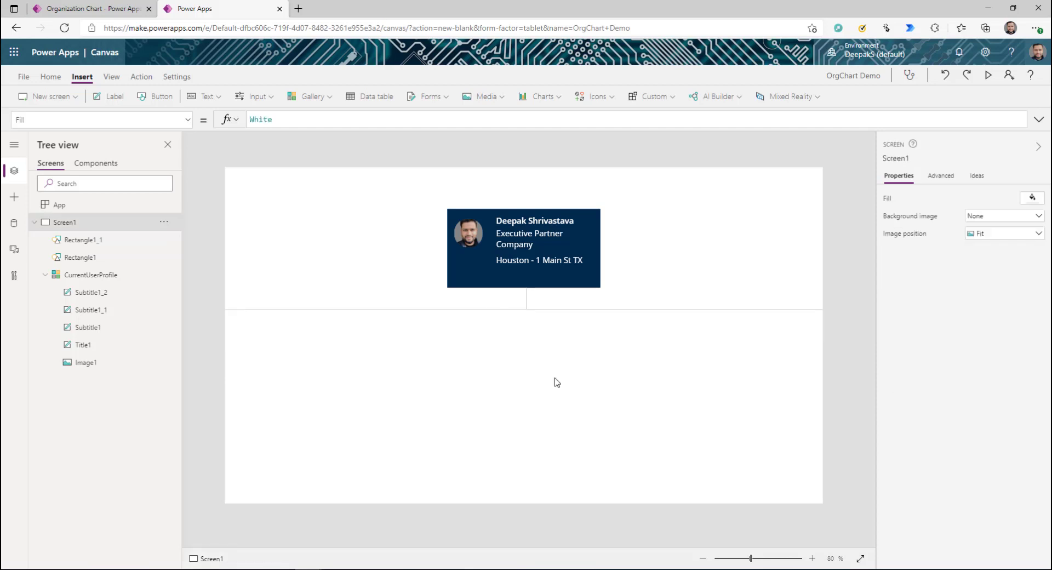
# Step: Insert a vertical gallery below the horizontal line with Width Parent.Width, and extend it up to Y 338 with height 430
pyautogui.click(45, 275)
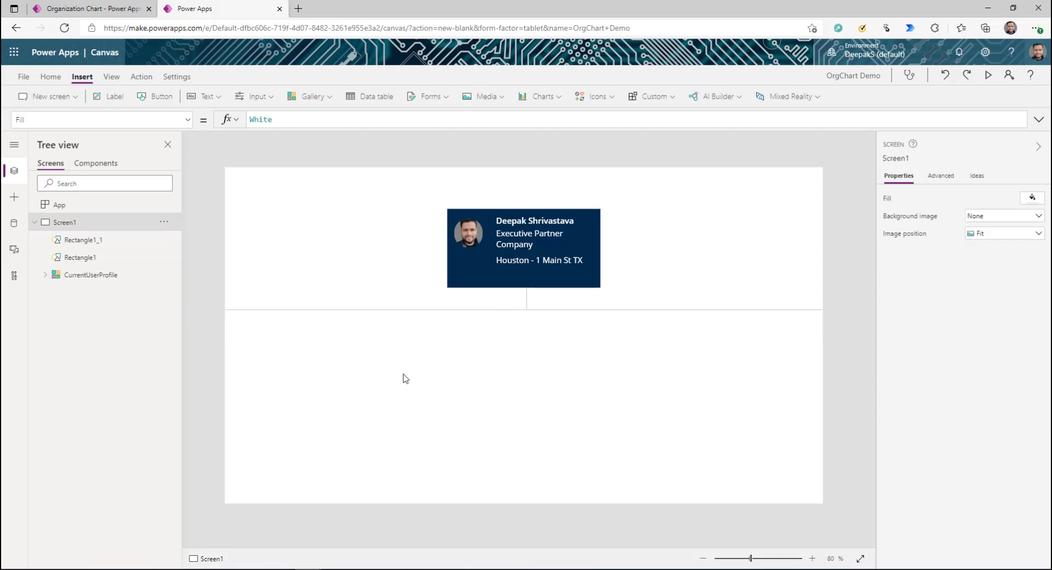
pyautogui.click(328, 102)
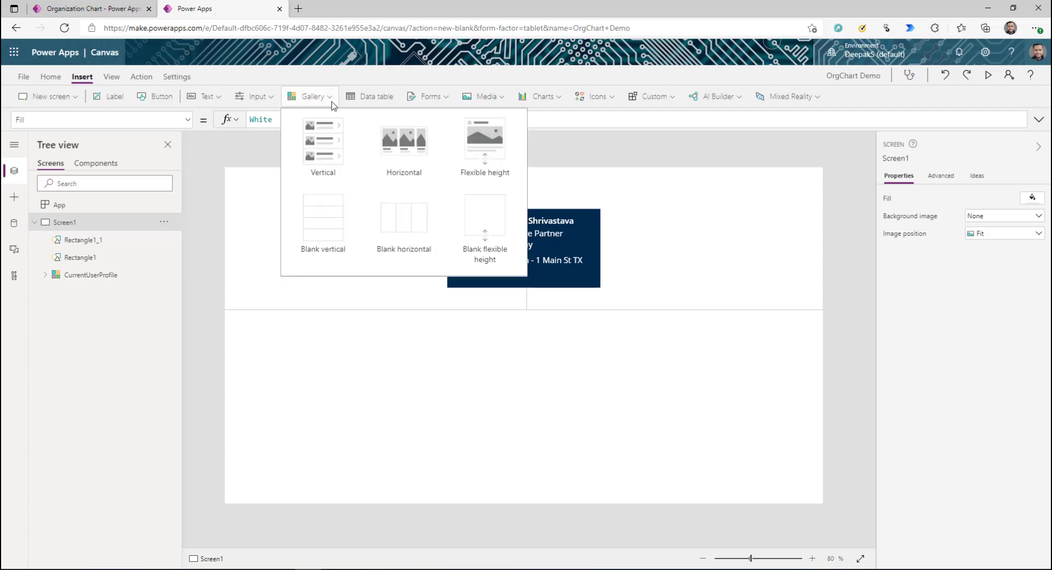
pyautogui.click(322, 146)
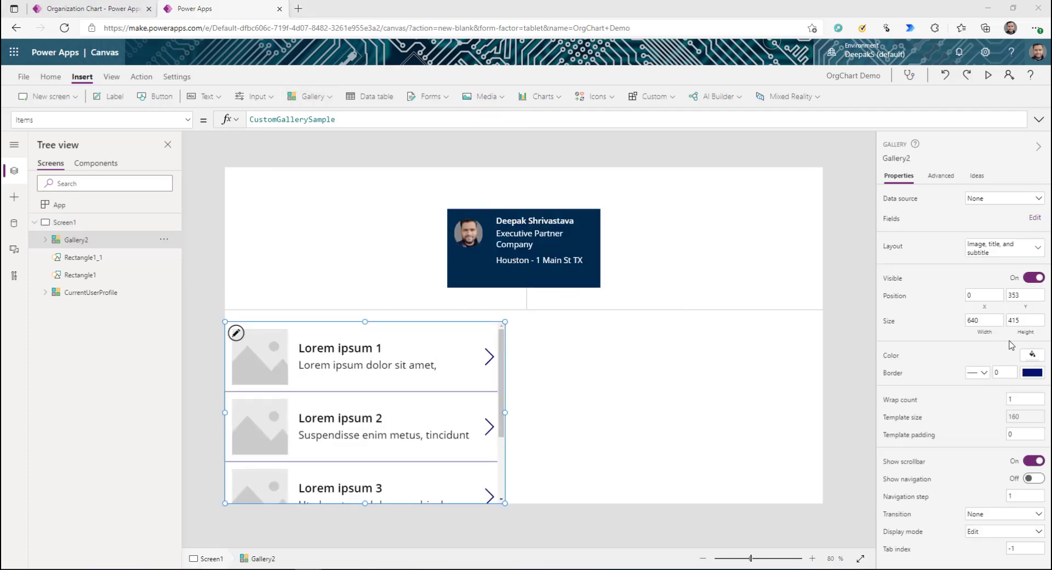
pyautogui.click(983, 331)
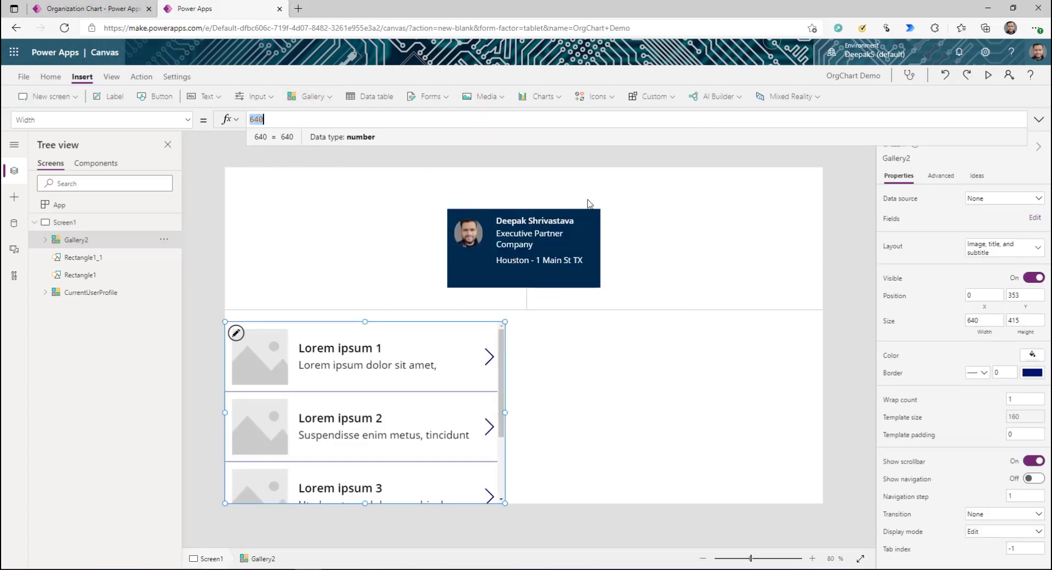
pyautogui.write('Parent.Width')
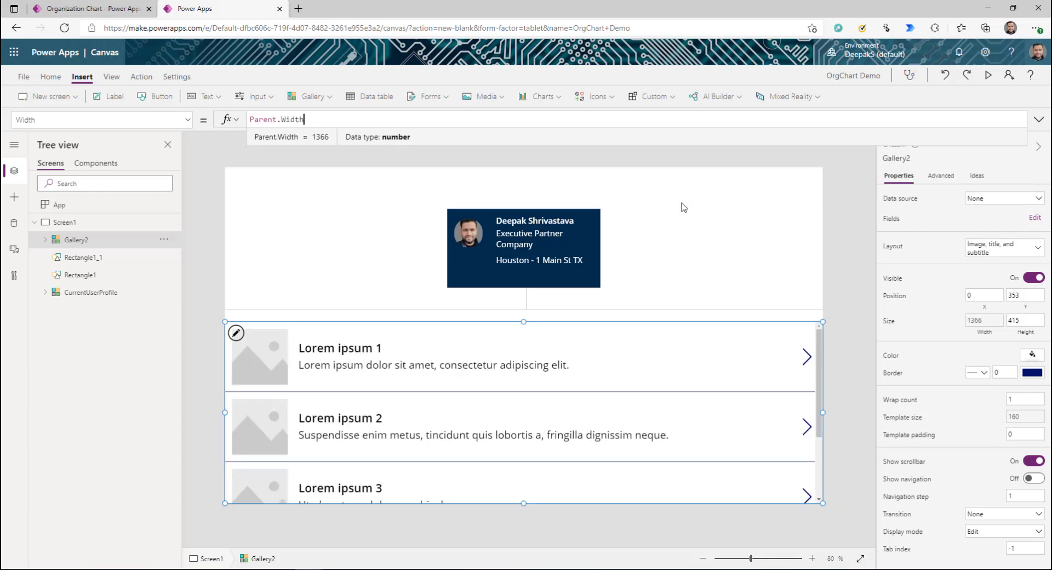
pyautogui.click(699, 331)
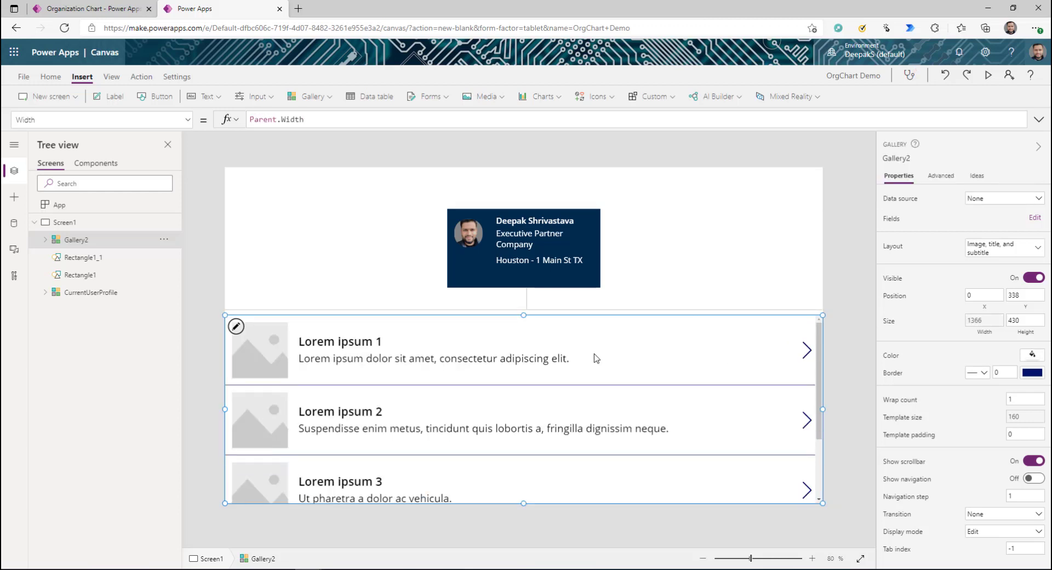
# Step: Delete the next arrow and the separator from the new gallery's template
pyautogui.click(806, 350)
pyautogui.press('Delete')
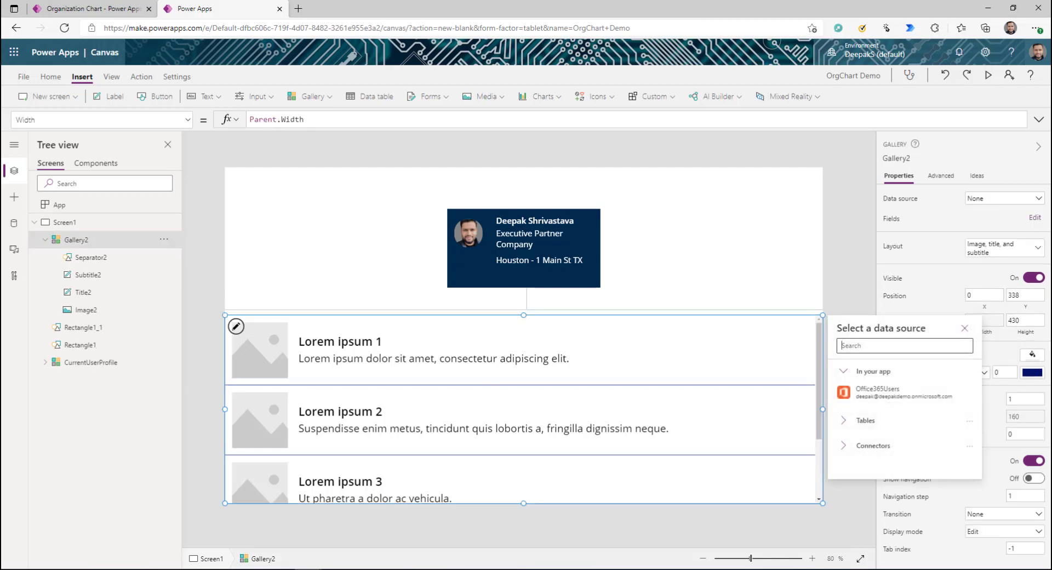
pyautogui.click(91, 258)
pyautogui.press('Delete')
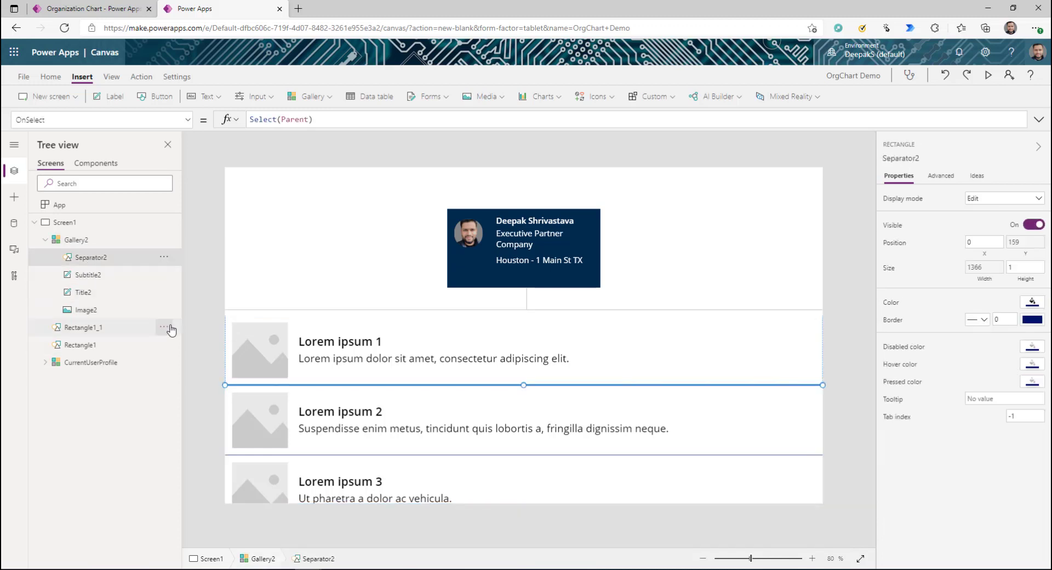
pyautogui.click(90, 258)
pyautogui.click(88, 274)
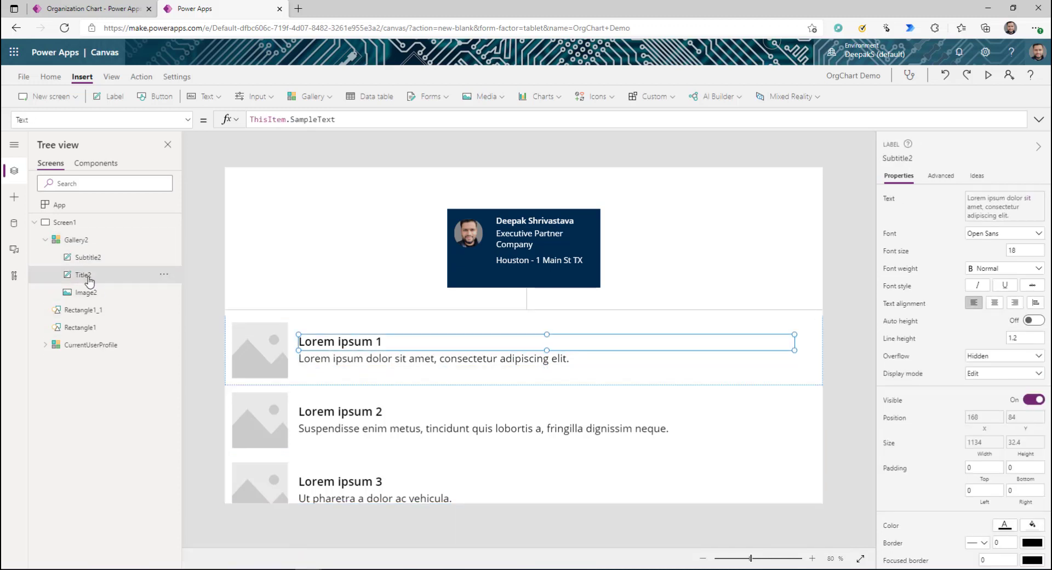
pyautogui.click(86, 292)
# Step: Set the new gallery's Items to Office365Users.DirectReportsV2(varcurrentuser).value
pyautogui.click(90, 242)
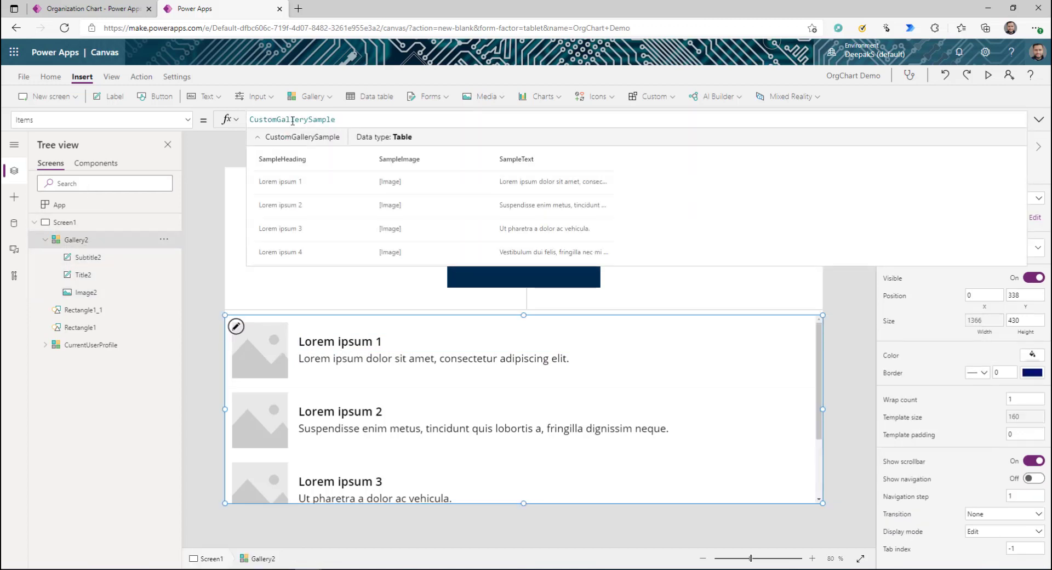
pyautogui.doubleClick(324, 120)
pyautogui.write('off')
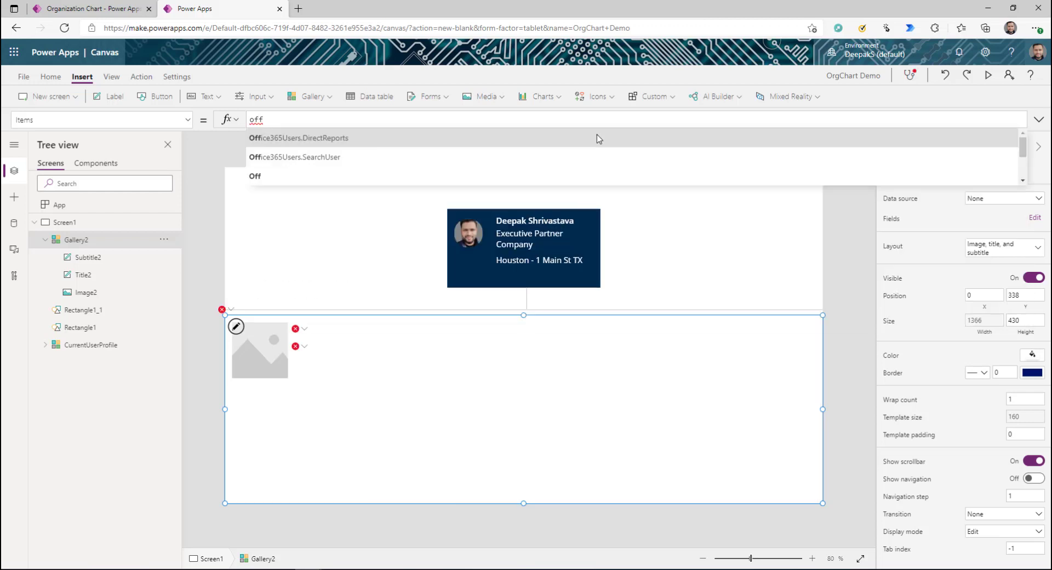
pyautogui.press('Tab')
pyautogui.write('dir')
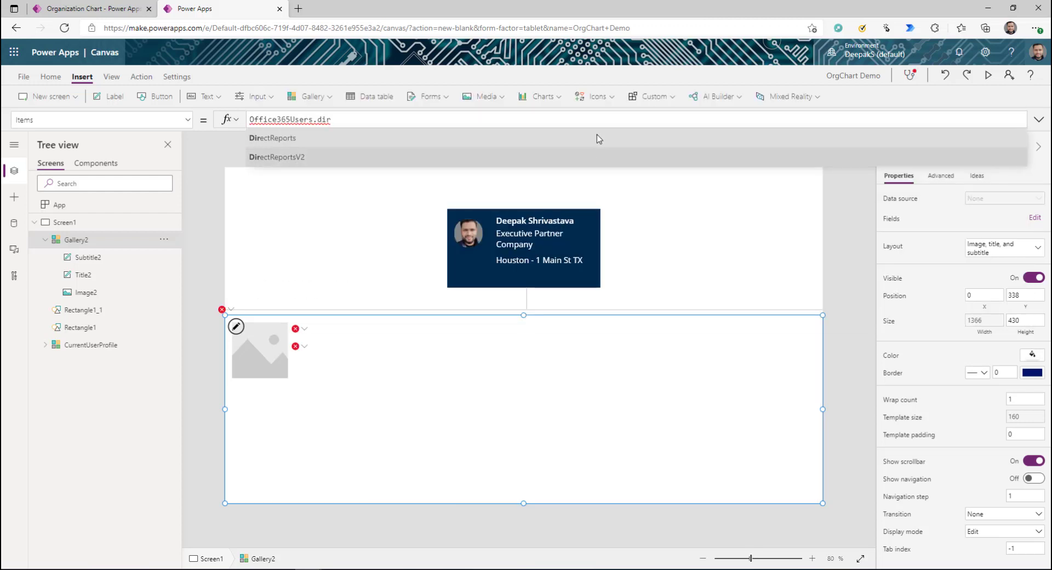
pyautogui.press('Tab')
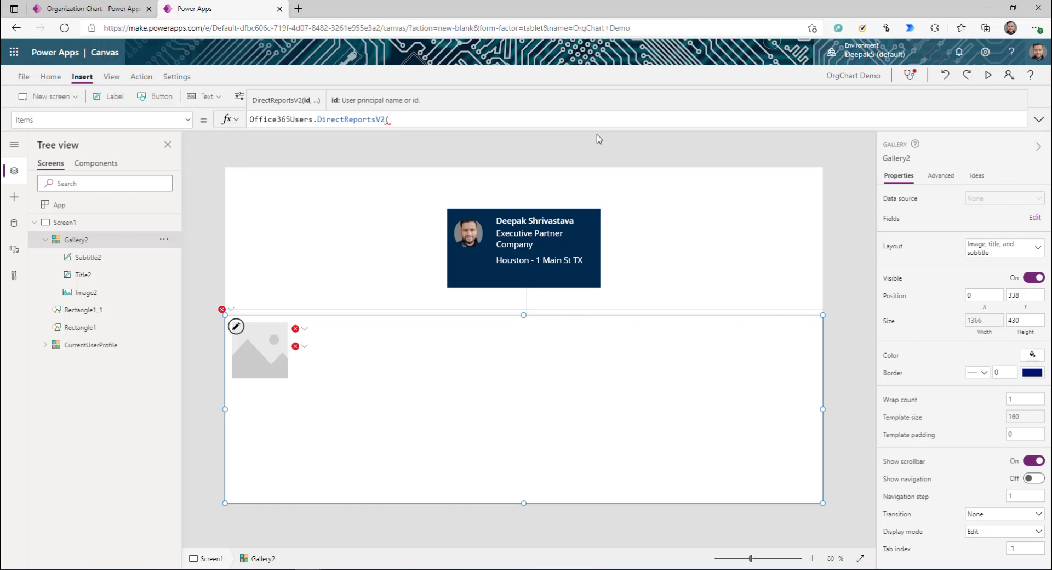
pyautogui.write('varcurrentuser')
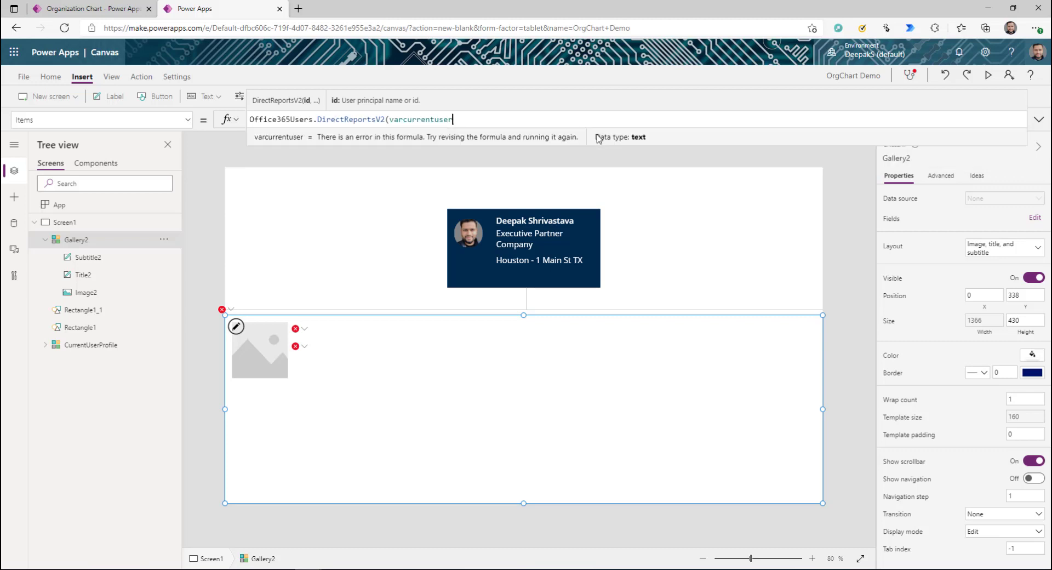
pyautogui.write(')')
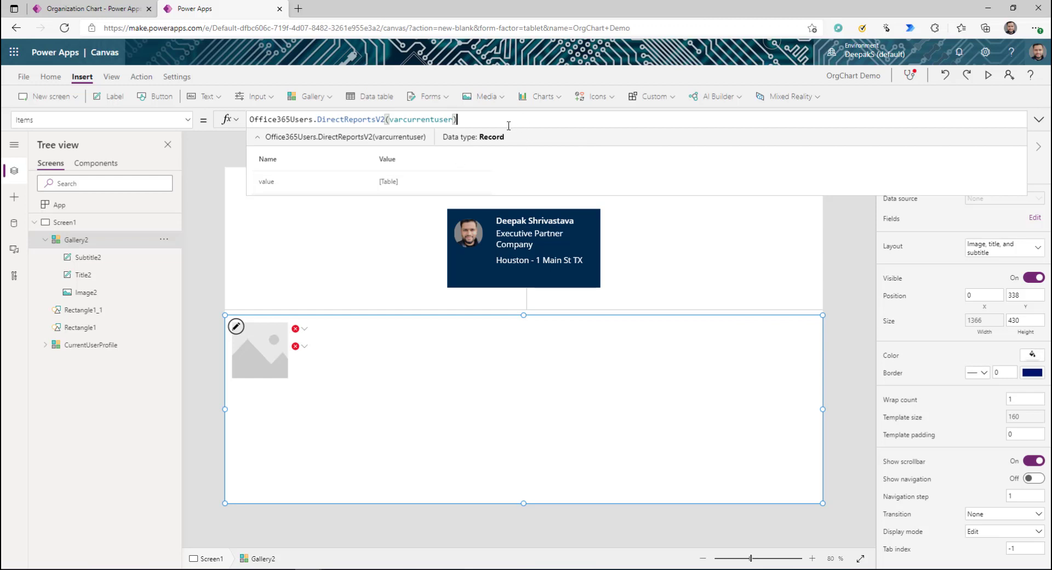
pyautogui.write('.value')
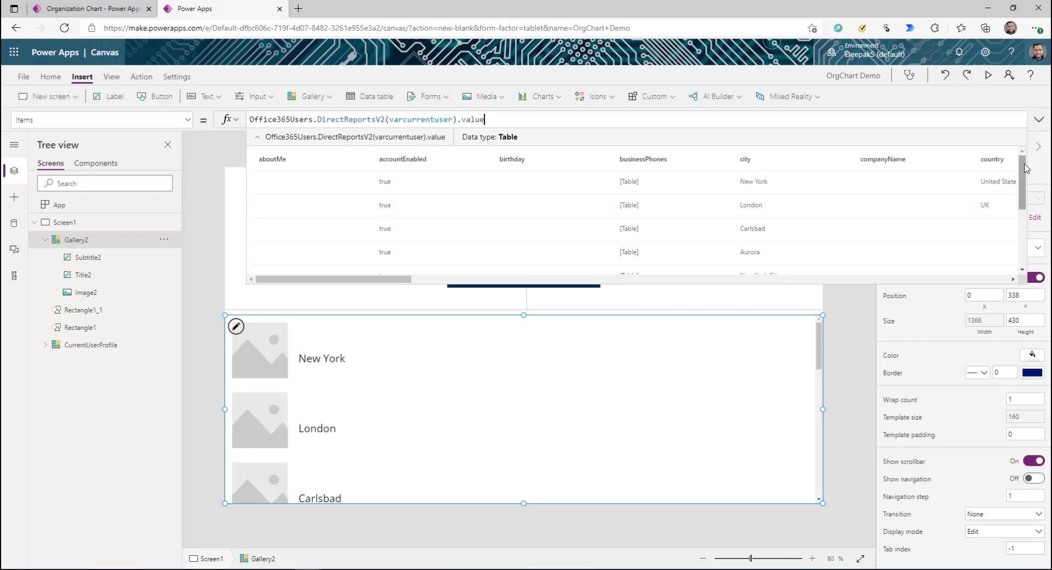
pyautogui.click(545, 431)
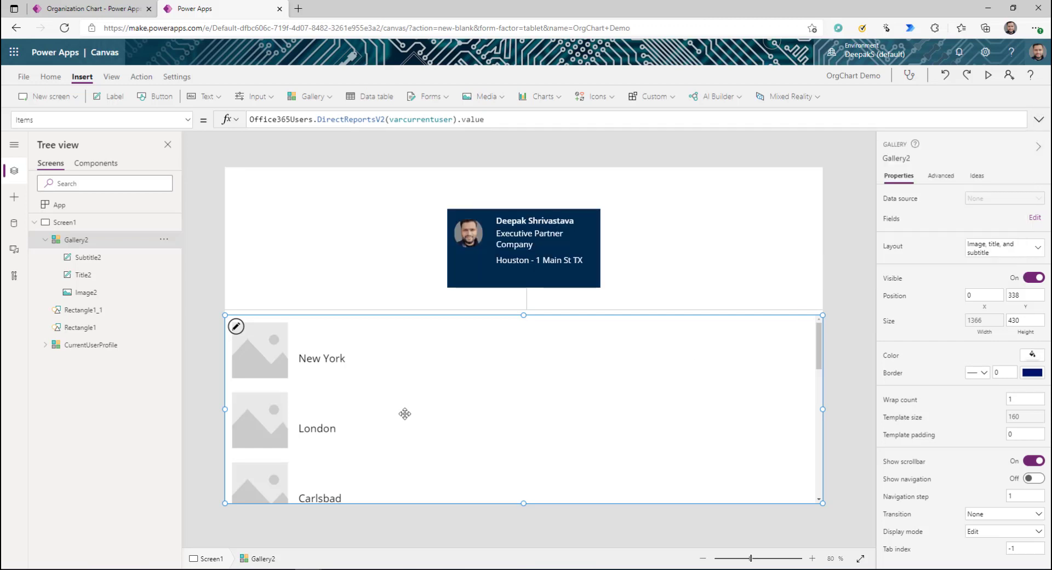
# Step: Set the gallery image's Image property to Office365Users.UserPhotoV2(ThisItem.userPrincipalName)
pyautogui.click(266, 359)
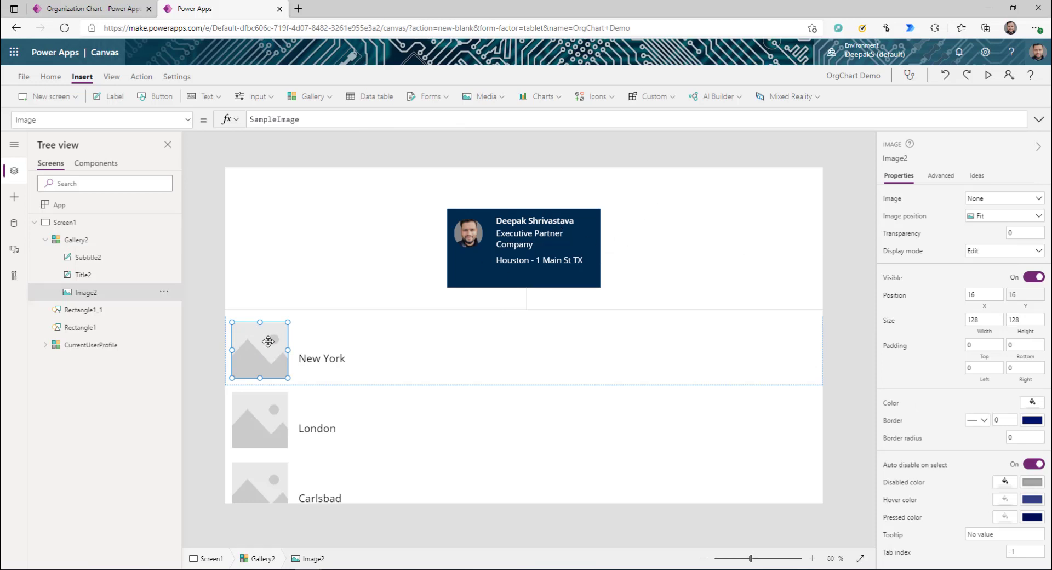
pyautogui.doubleClick(273, 121)
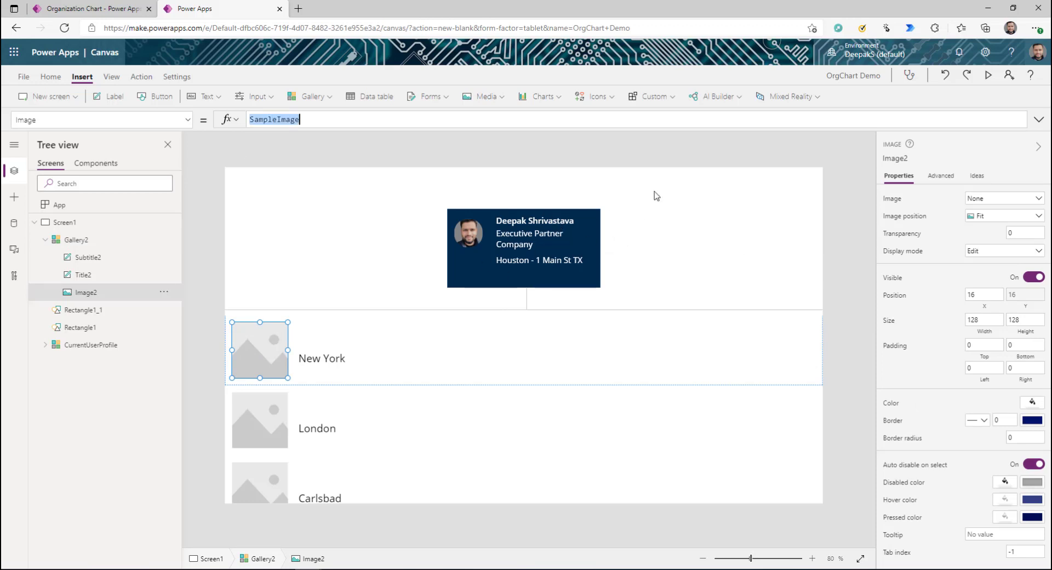
pyautogui.write('off')
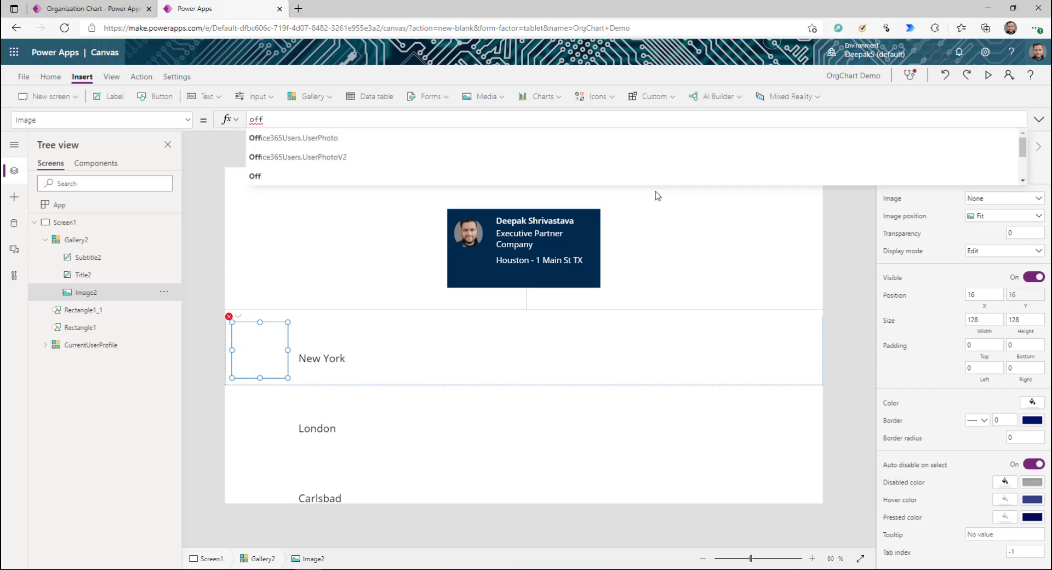
pyautogui.press('Down')
pyautogui.press('Tab')
pyautogui.write('this')
pyautogui.press('Down')
pyautogui.press('Down')
pyautogui.press('Down')
pyautogui.press('Down')
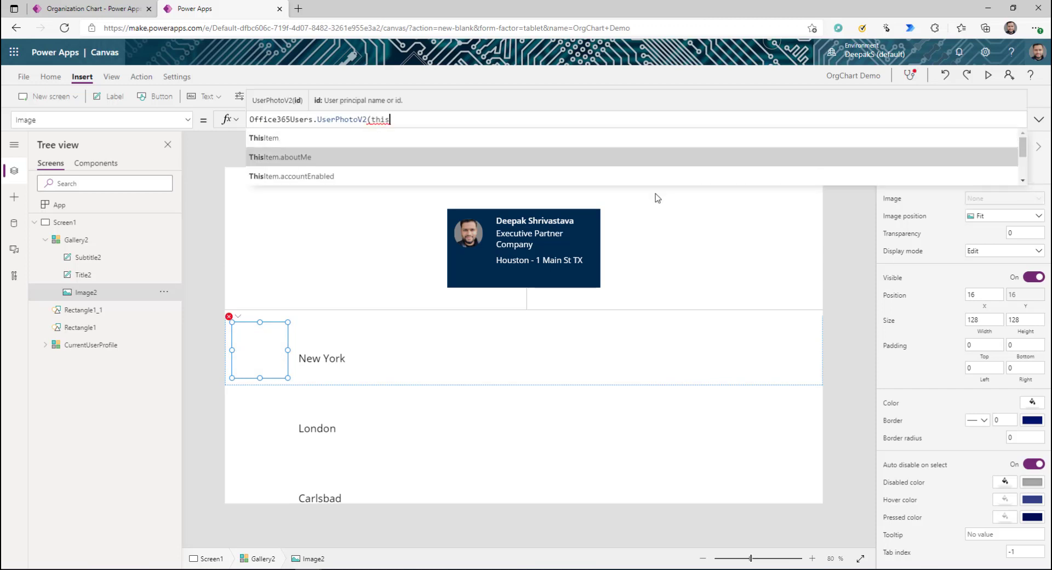
pyautogui.press('Down')
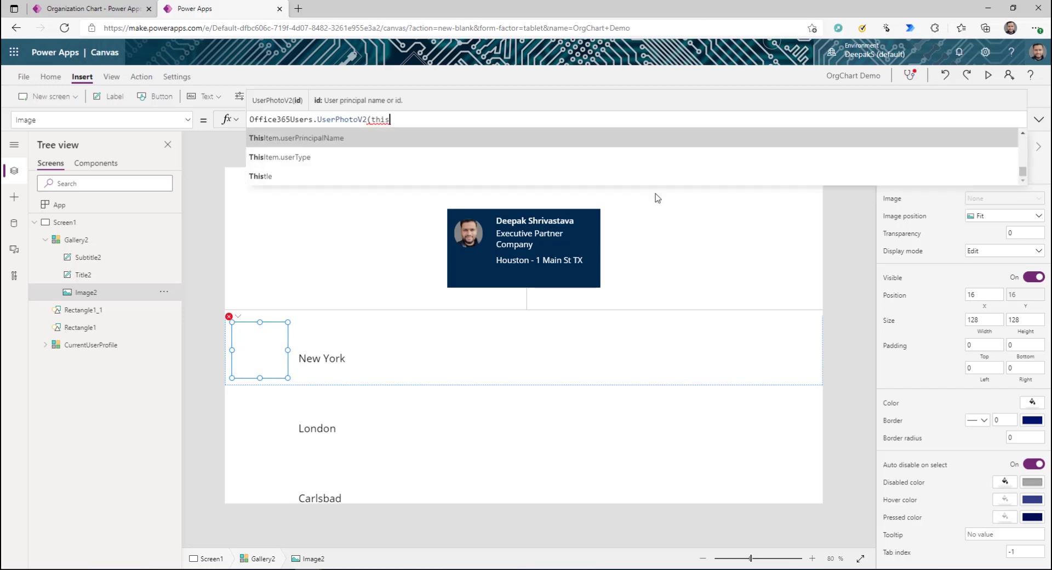
pyautogui.press('Tab')
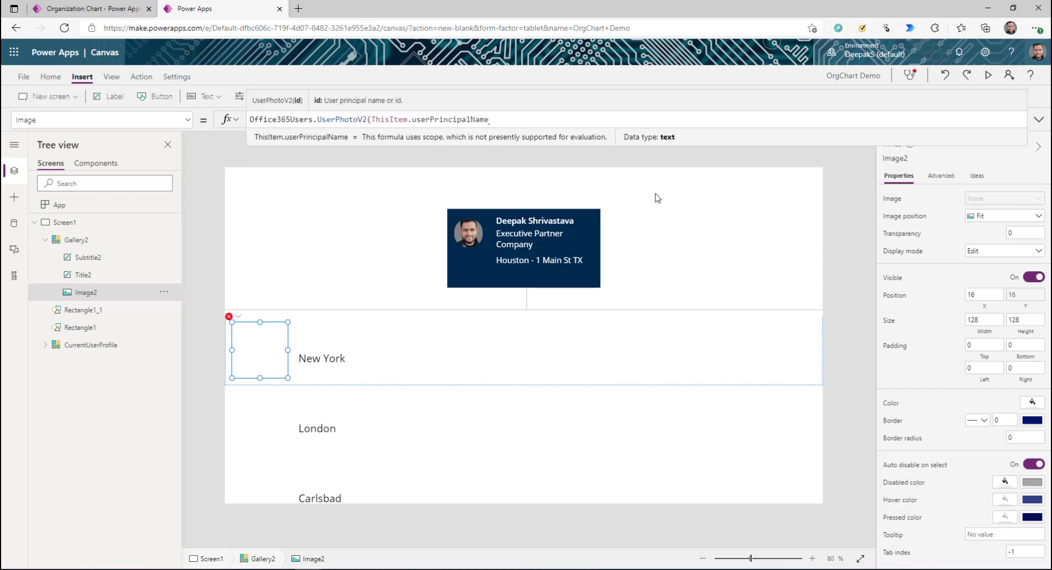
pyautogui.write(')')
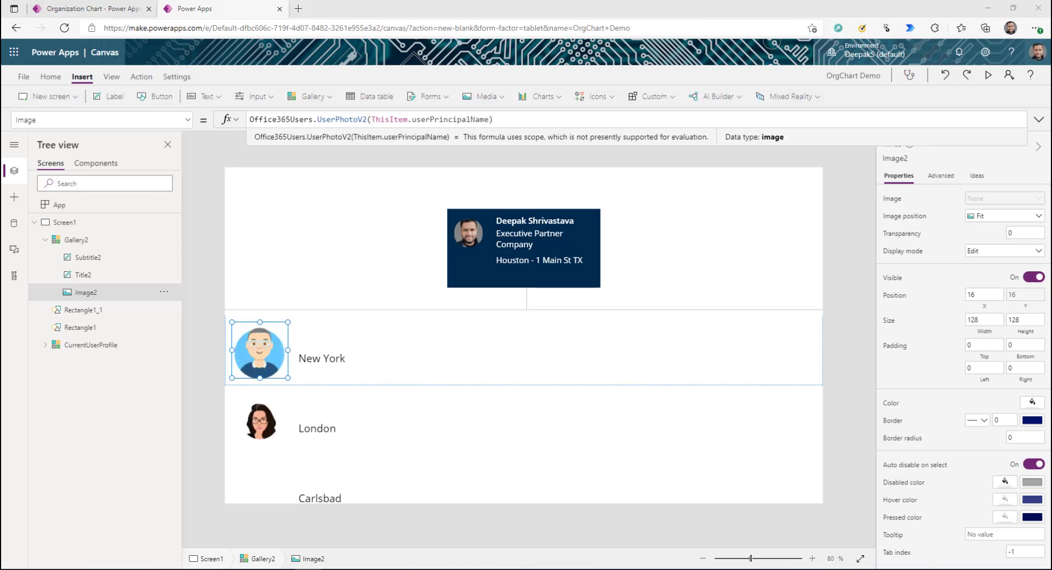
# Step: Set the gallery photo's Height to Self.Width and its border radius to 30
pyautogui.click(1024, 319)
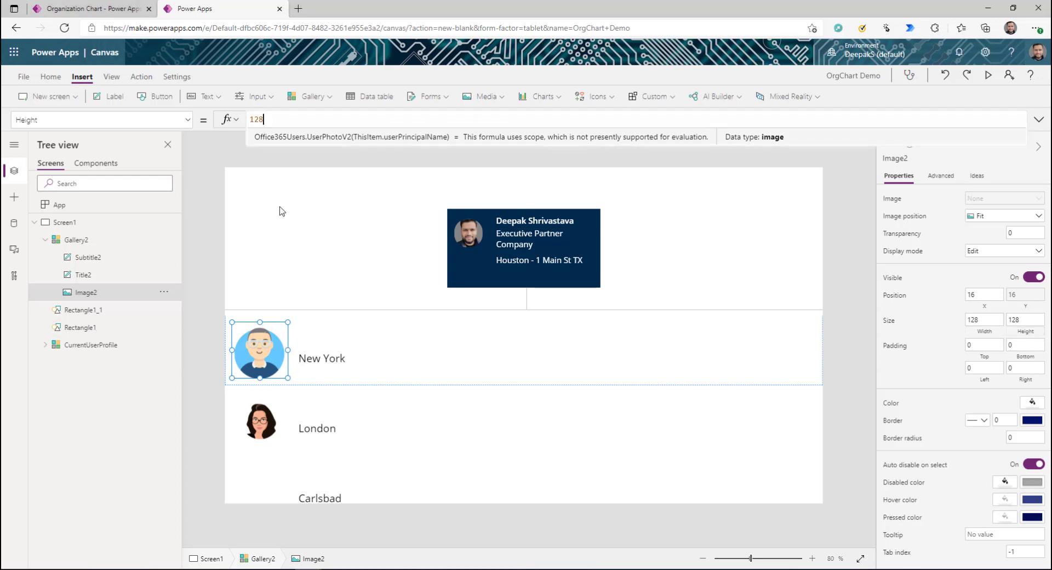
pyautogui.press('BackSpace')
pyautogui.press('BackSpace')
pyautogui.press('BackSpace')
pyautogui.write('Self.')
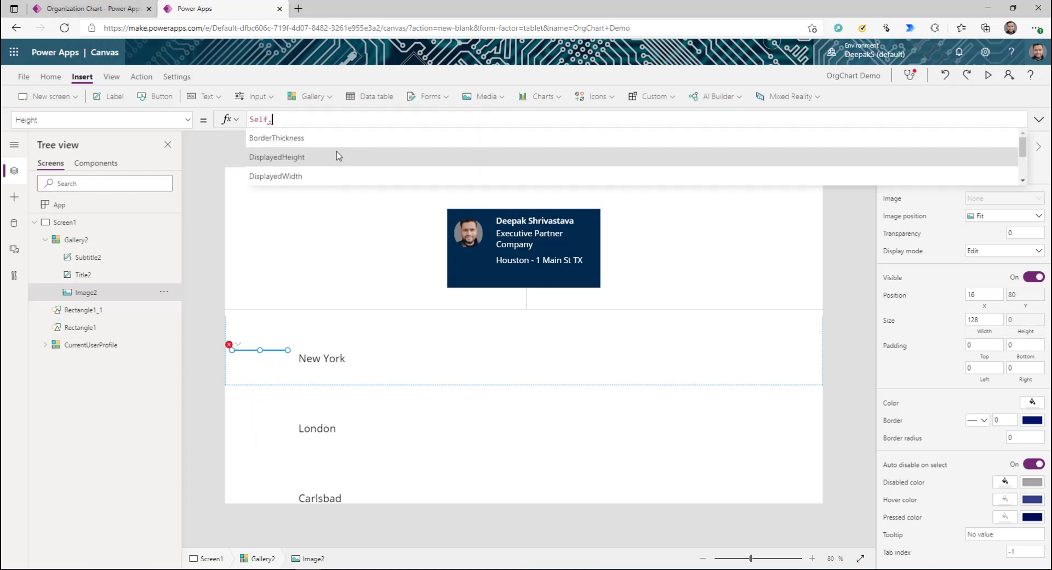
pyautogui.write('Width')
pyautogui.click(1027, 437)
pyautogui.write('30')
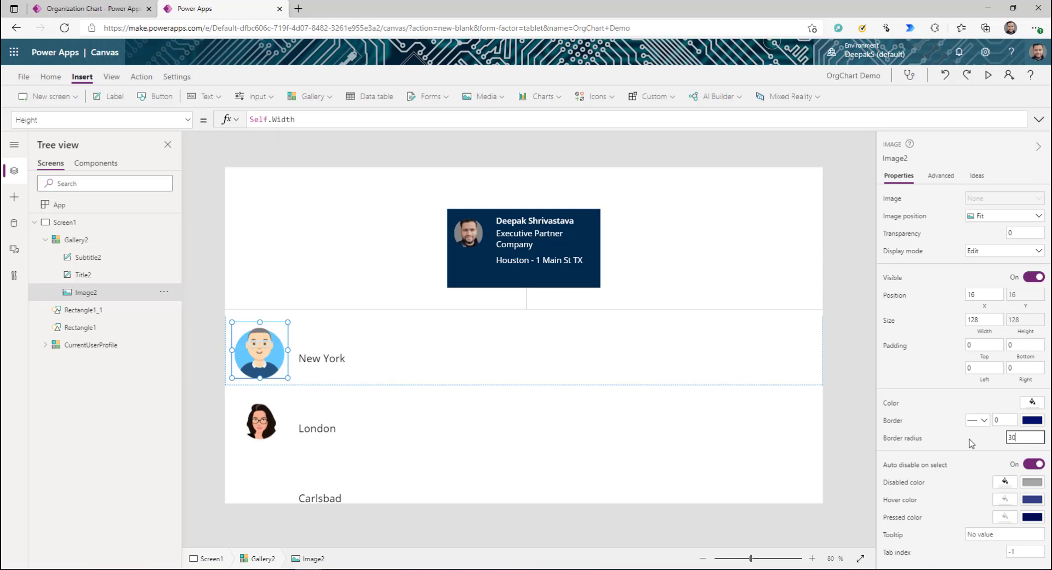
pyautogui.click(971, 443)
# Step: Bind the gallery's title label to ThisItem.displayName and its subtitle label to ThisItem.jobTitle
pyautogui.doubleClick(306, 120)
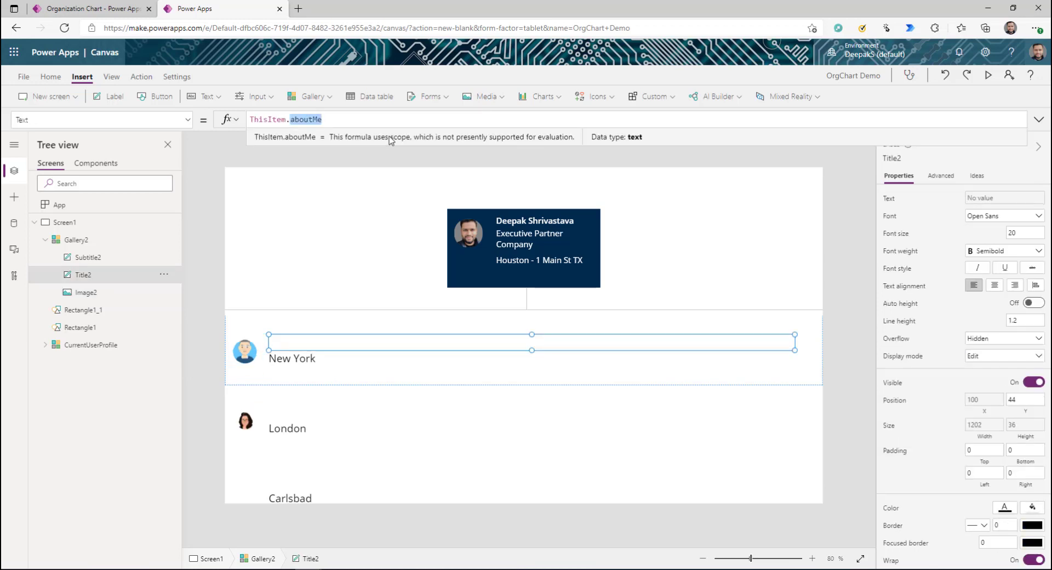
pyautogui.write('displayName')
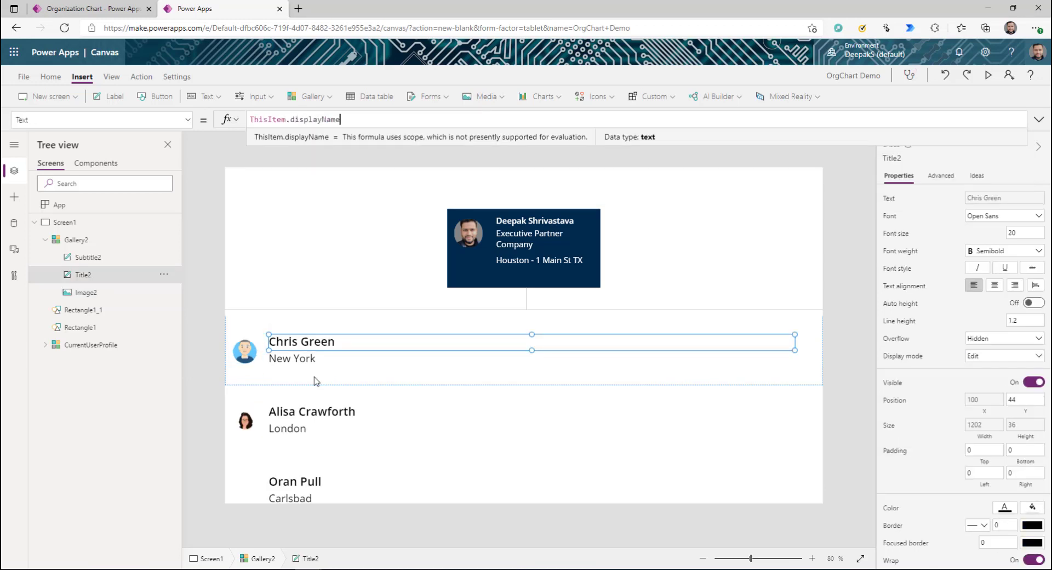
pyautogui.click(310, 367)
pyautogui.doubleClick(299, 119)
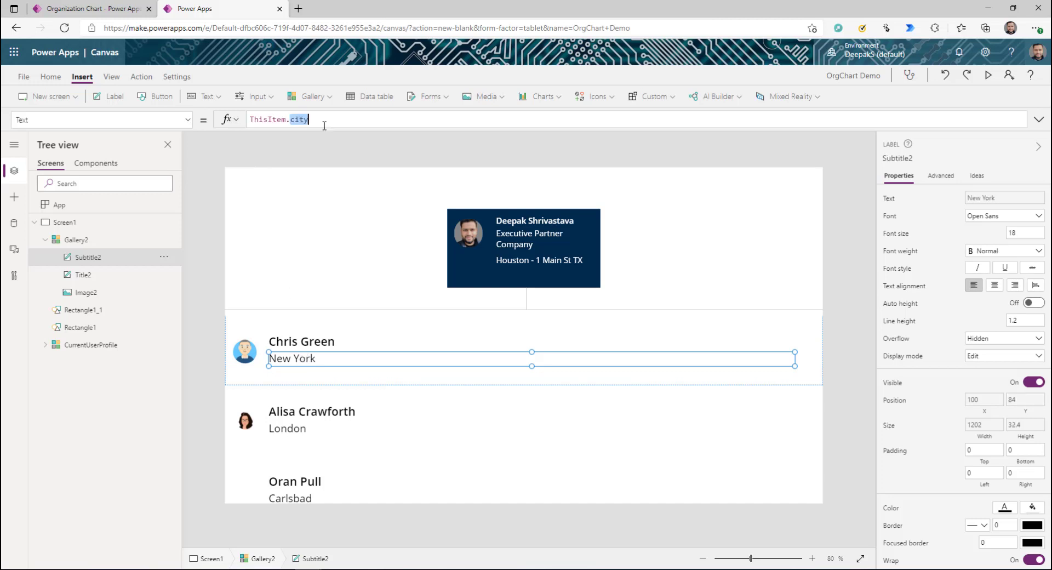
pyautogui.write('job')
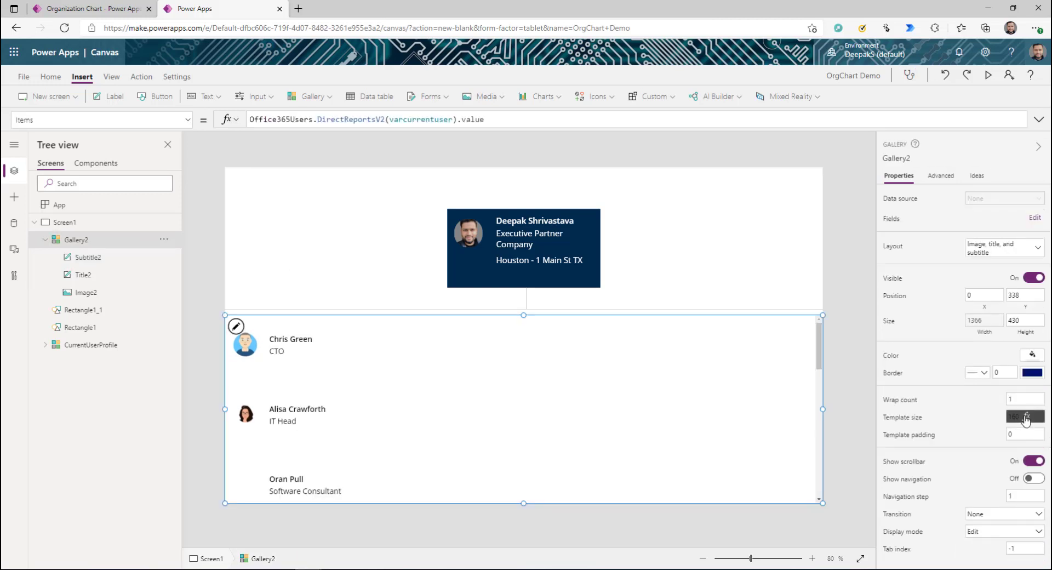
# Step: Set the direct reports gallery's template size to 100
pyautogui.click(1025, 418)
pyautogui.hotkey('ctrl', 'a')
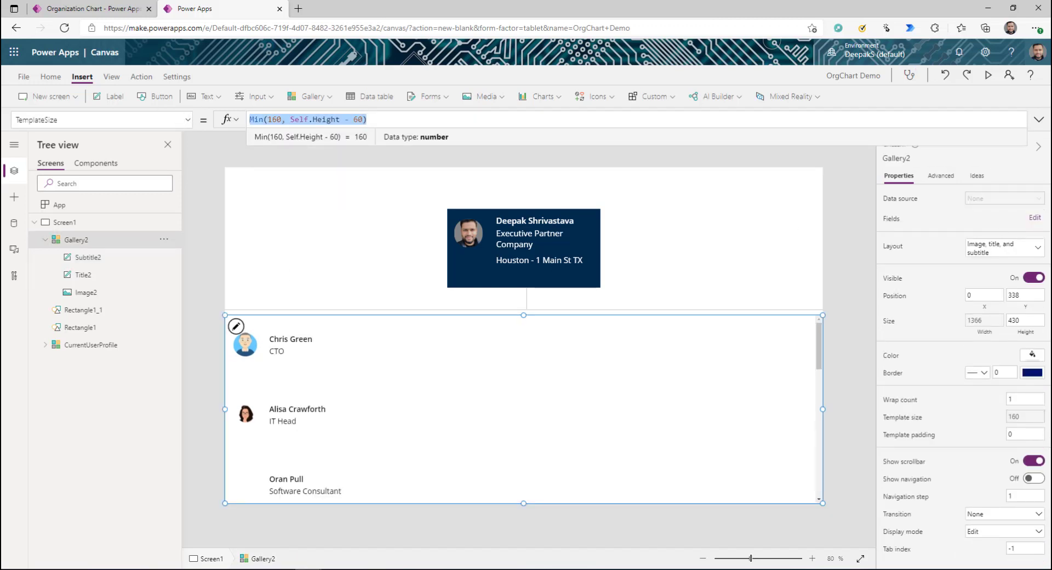
pyautogui.write('100')
# Step: Set the title label's Width to Parent.TemplateWidth-104 and move the labels up, with the subtitle at X 98, Y 47
pyautogui.click(733, 340)
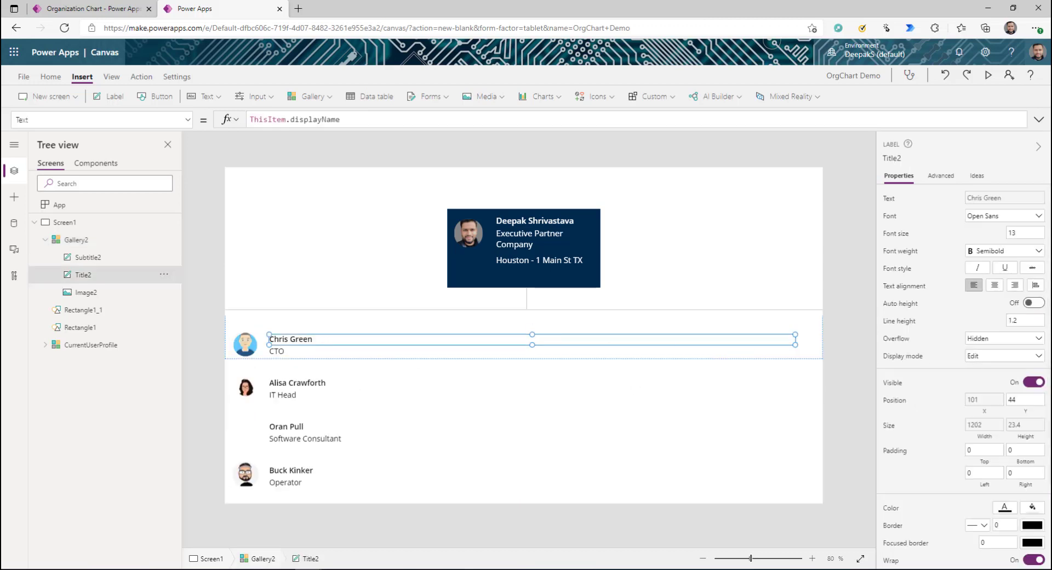
pyautogui.click(984, 425)
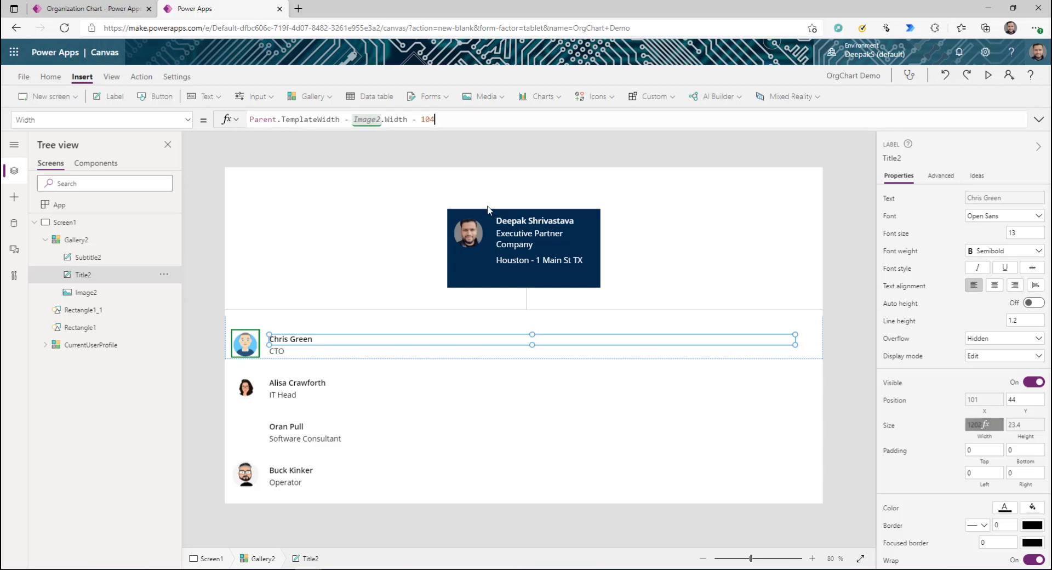
pyautogui.click(422, 119)
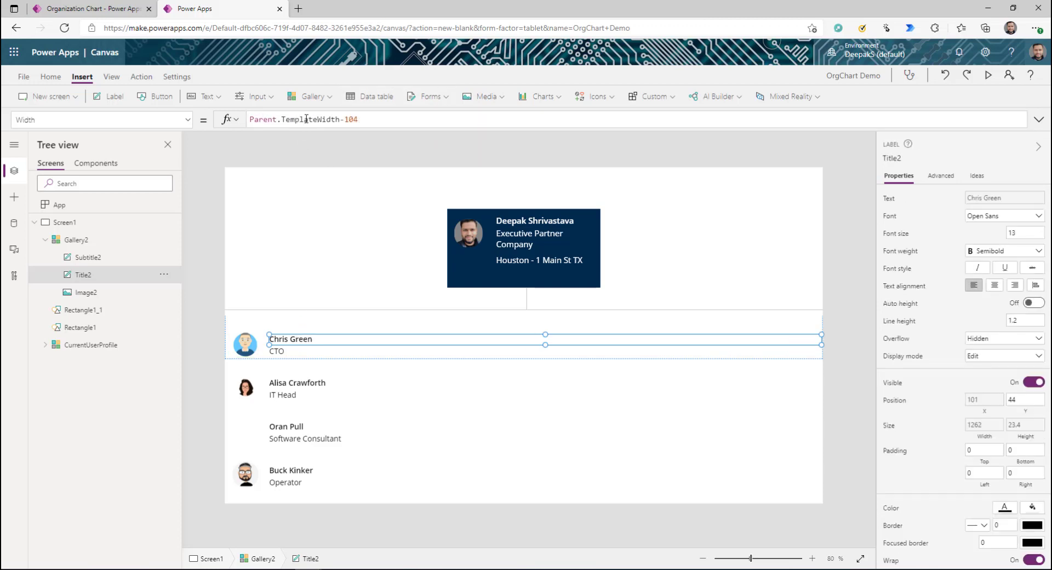
pyautogui.click(412, 318)
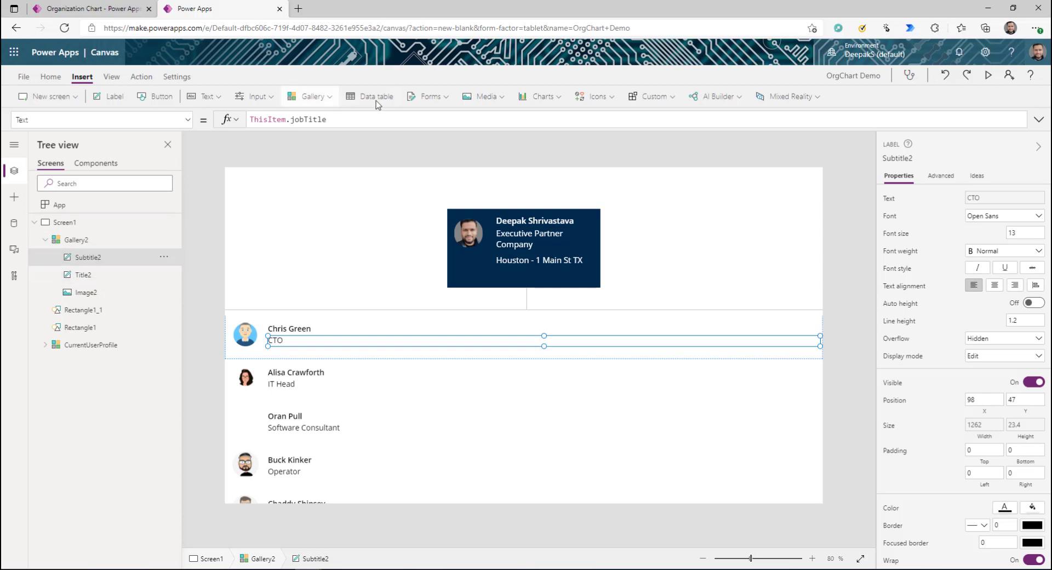
# Step: Insert an image into the gallery template, with its width 15 less than the template's and Height Parent.TemplateHeight-15
pyautogui.click(482, 96)
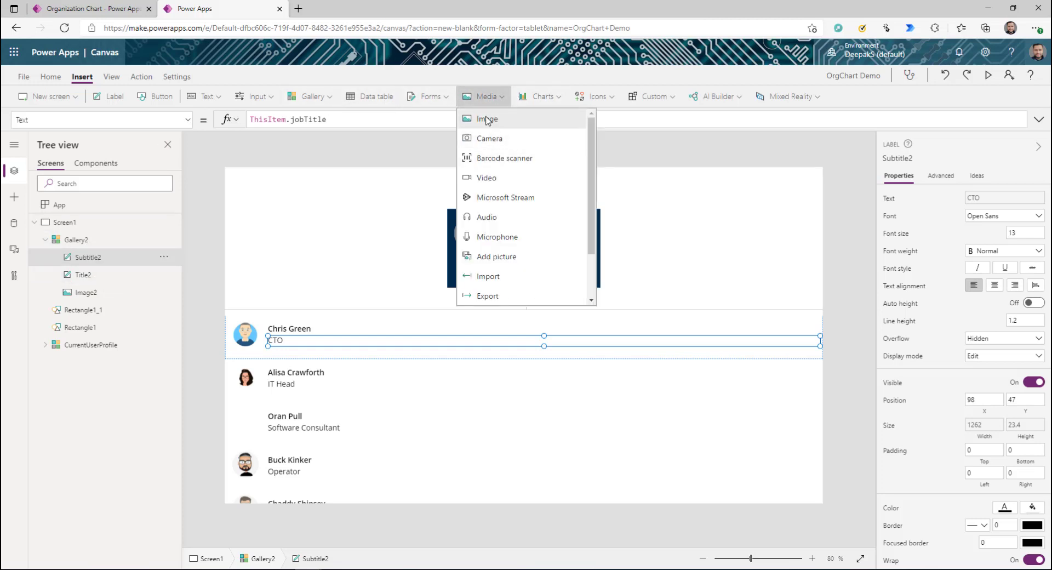
pyautogui.click(487, 118)
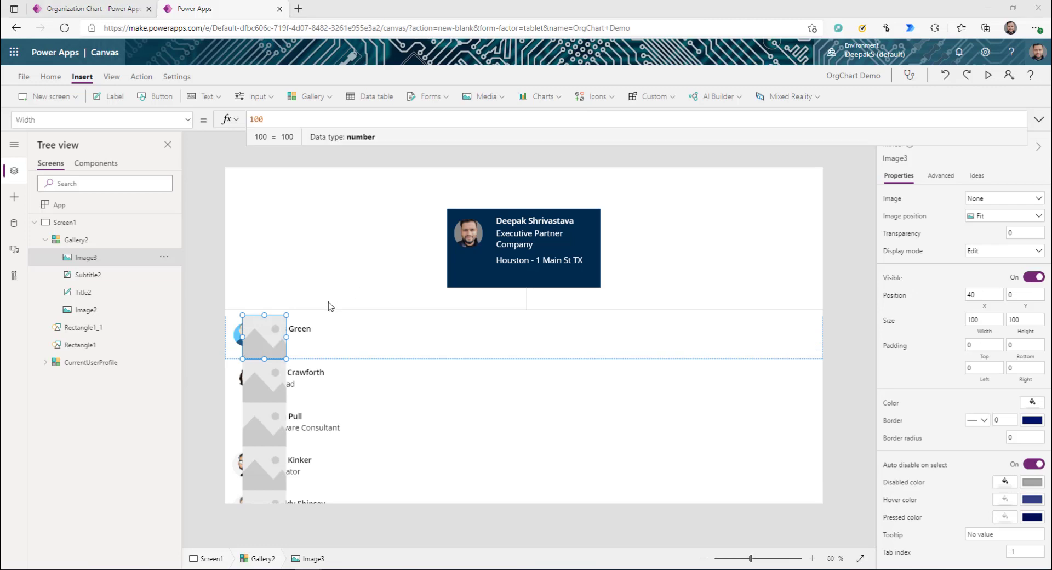
pyautogui.click(266, 332)
pyautogui.doubleClick(268, 119)
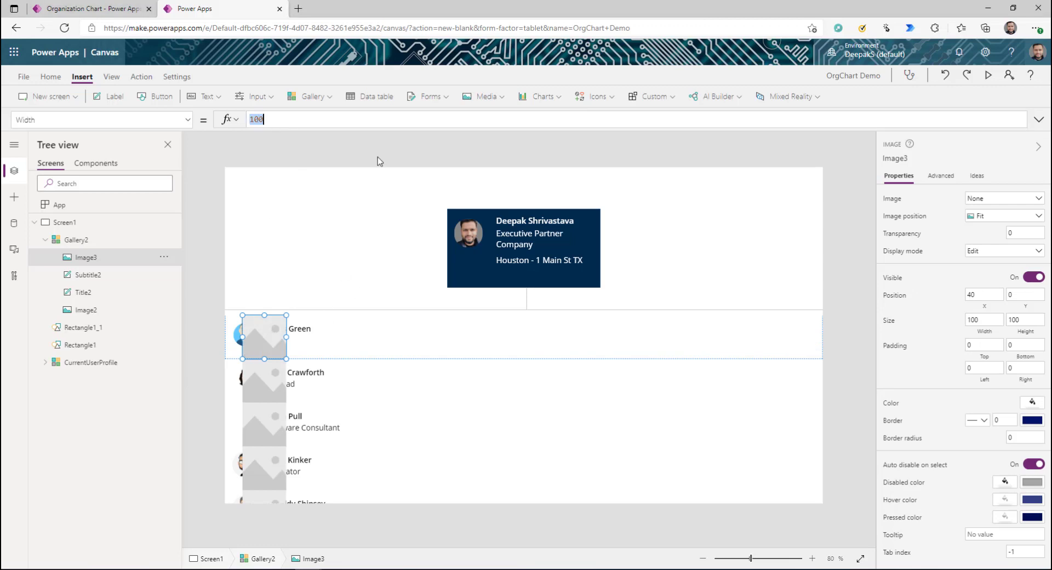
pyautogui.hotkey('ctrl', 'v')
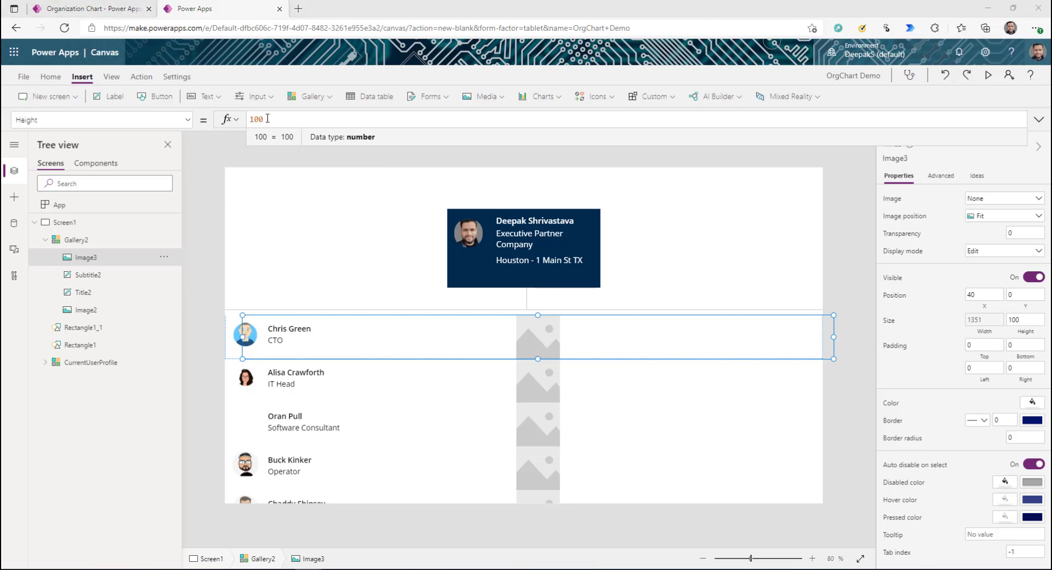
pyautogui.click(250, 121)
pyautogui.doubleClick(255, 120)
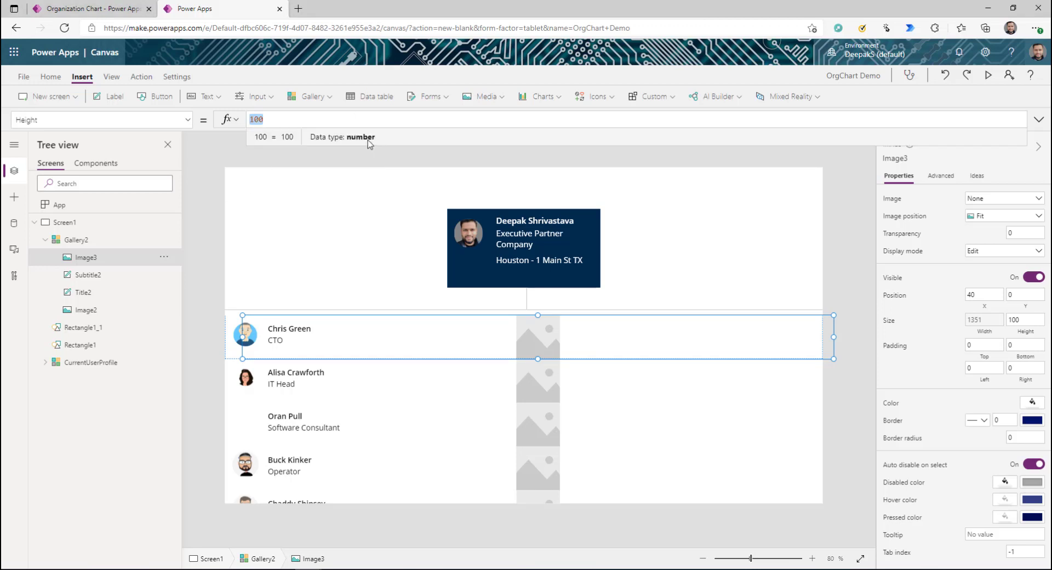
pyautogui.hotkey('ctrl', 'v')
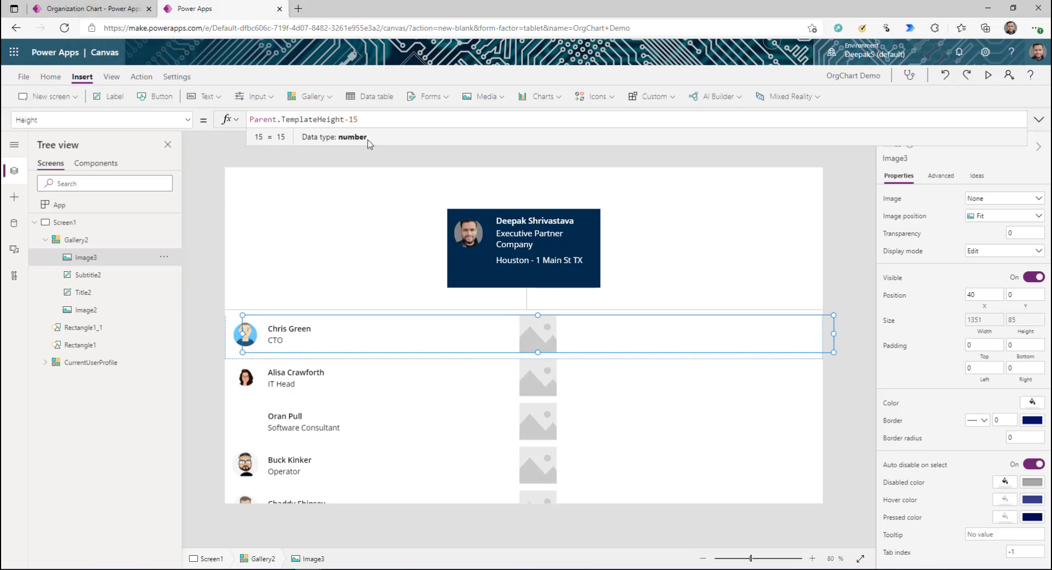
# Step: Position the new gallery image at X 5 and Y 5
pyautogui.click(989, 294)
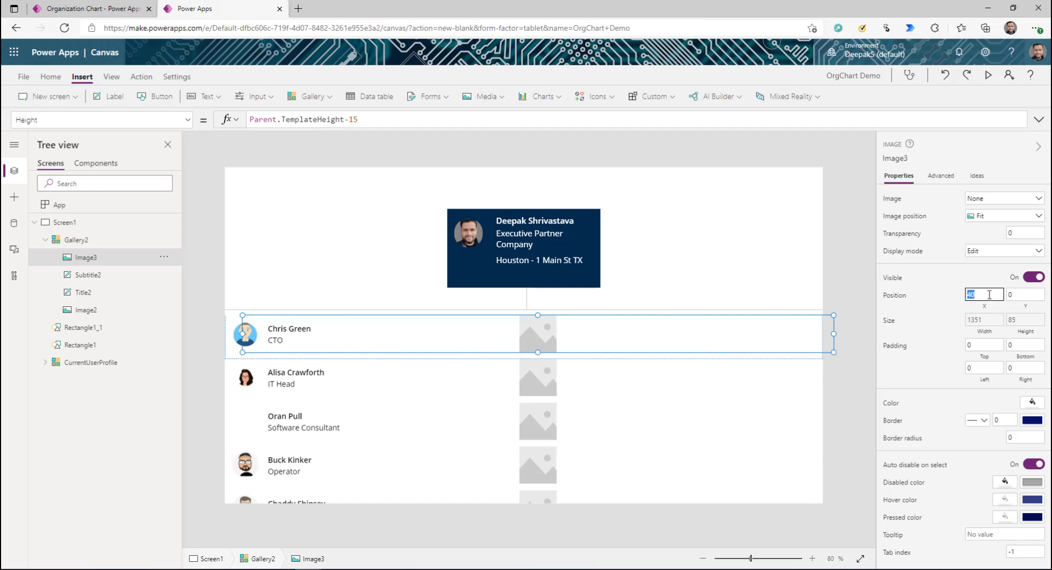
pyautogui.press('Tab')
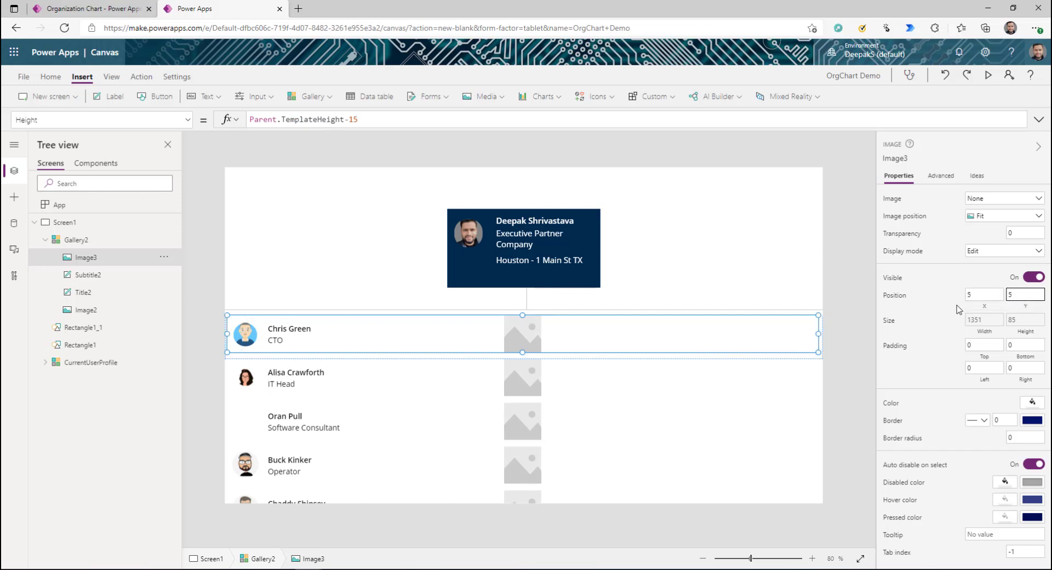
pyautogui.write('5')
pyautogui.press('Return')
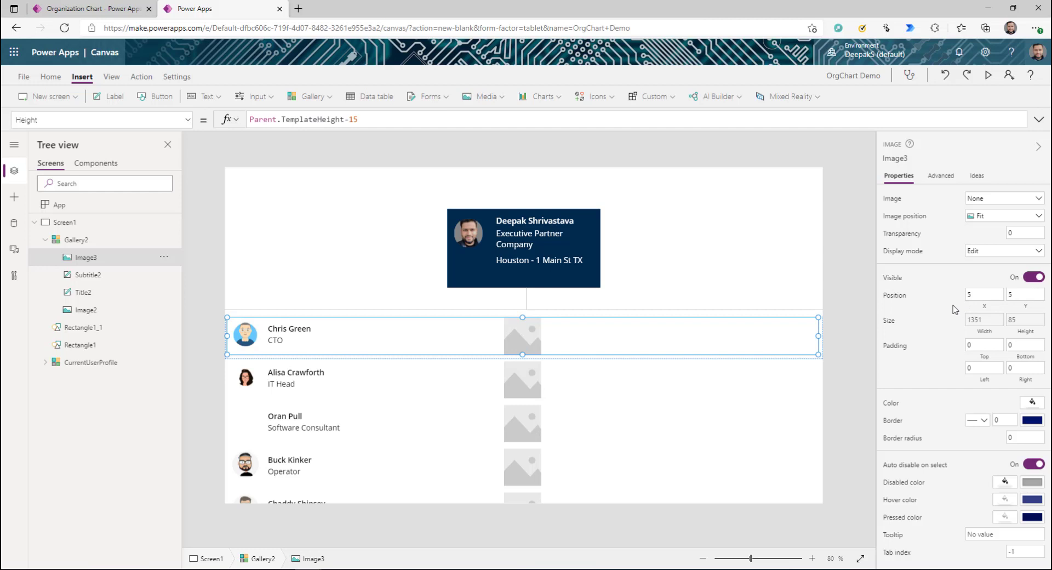
# Step: Load Picture2 from the computer's Pictures folder into the new image and set its image position to Fill
pyautogui.click(1011, 201)
pyautogui.click(997, 216)
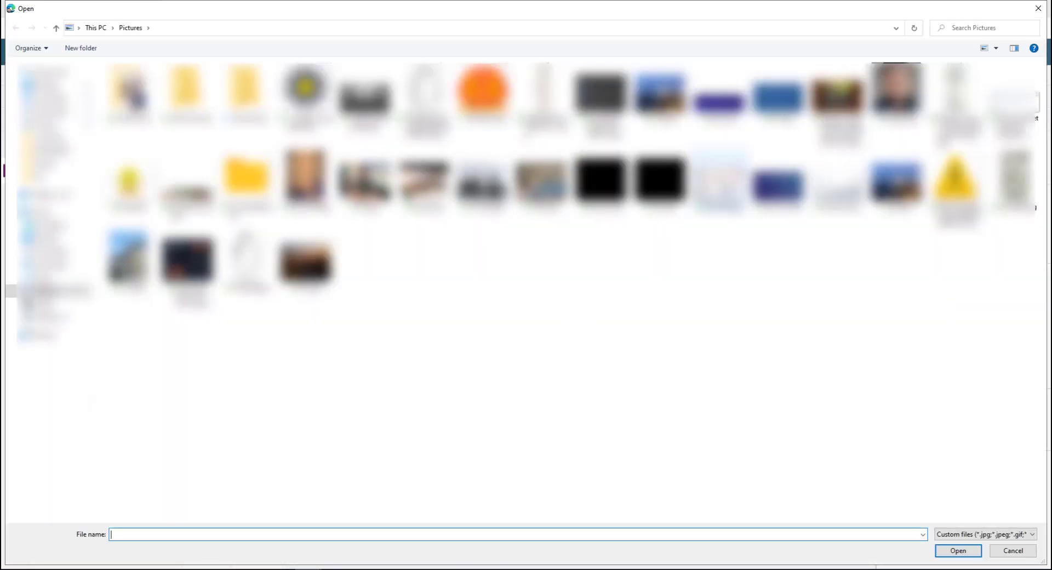
pyautogui.doubleClick(836, 186)
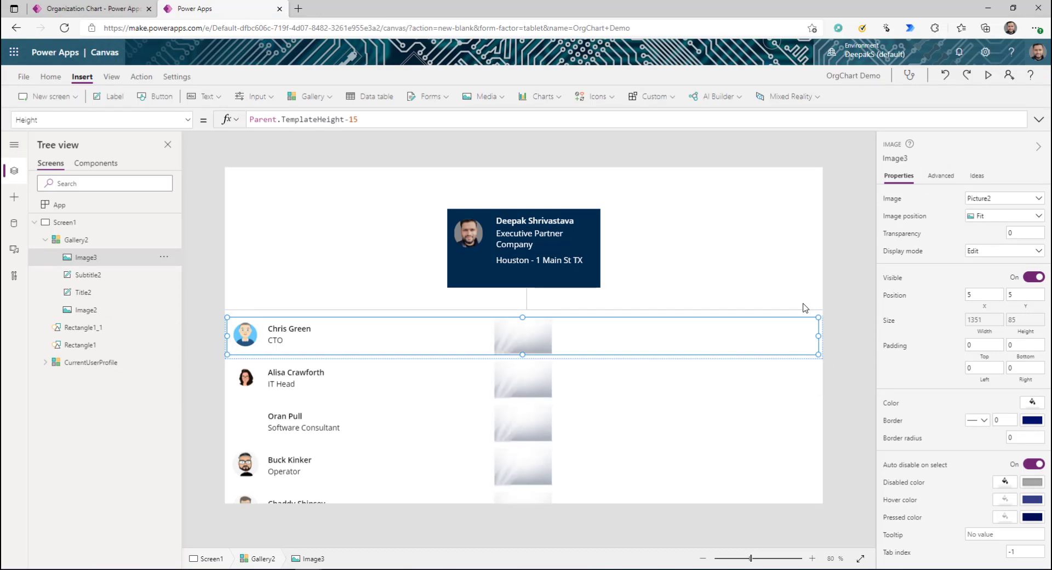
pyautogui.click(1001, 219)
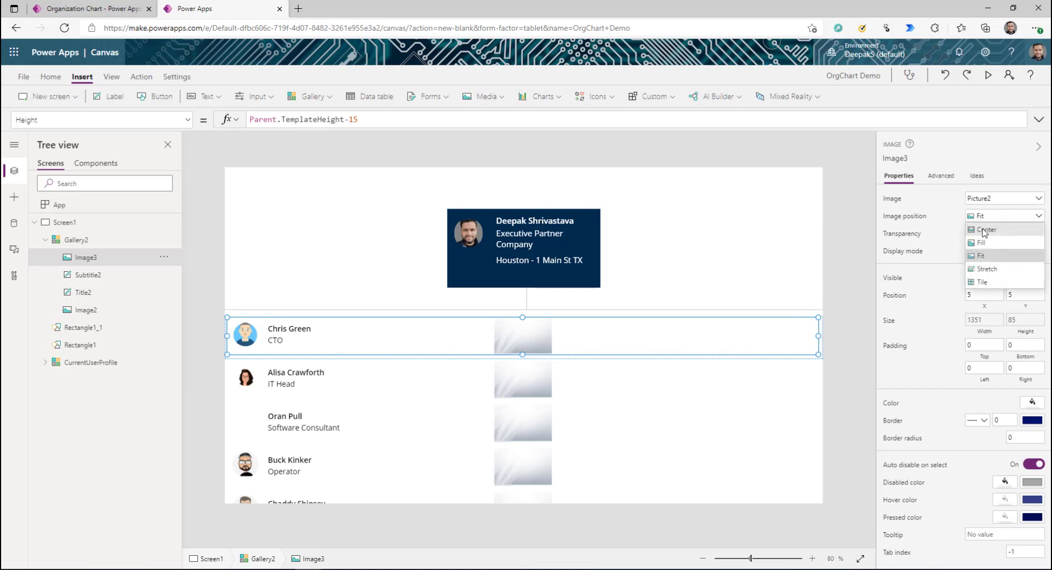
pyautogui.click(969, 244)
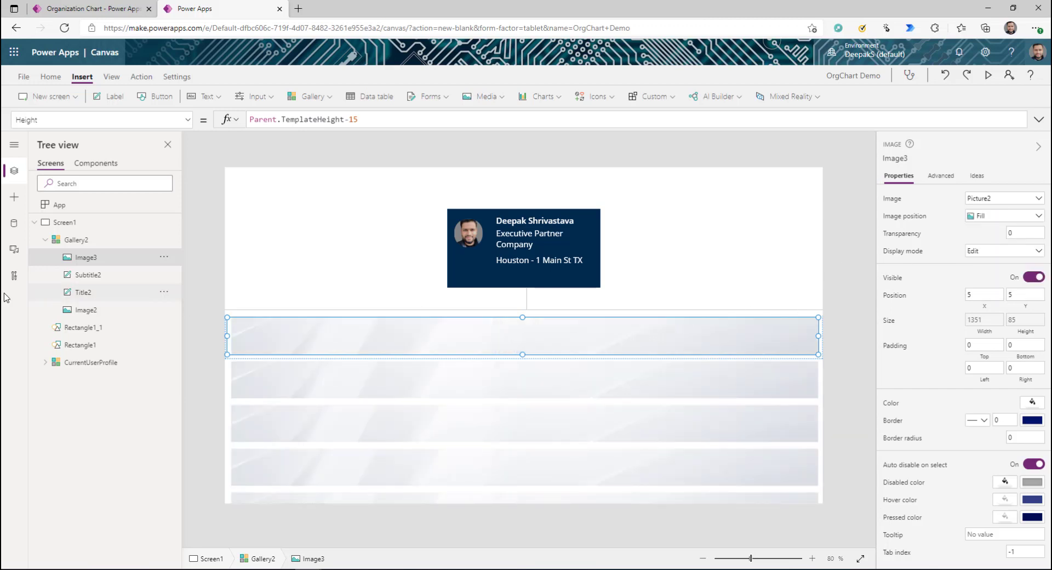
# Step: Send the background image to the back of the gallery template, behind the photo and labels
pyautogui.click(167, 260)
pyautogui.moveTo(200, 375)
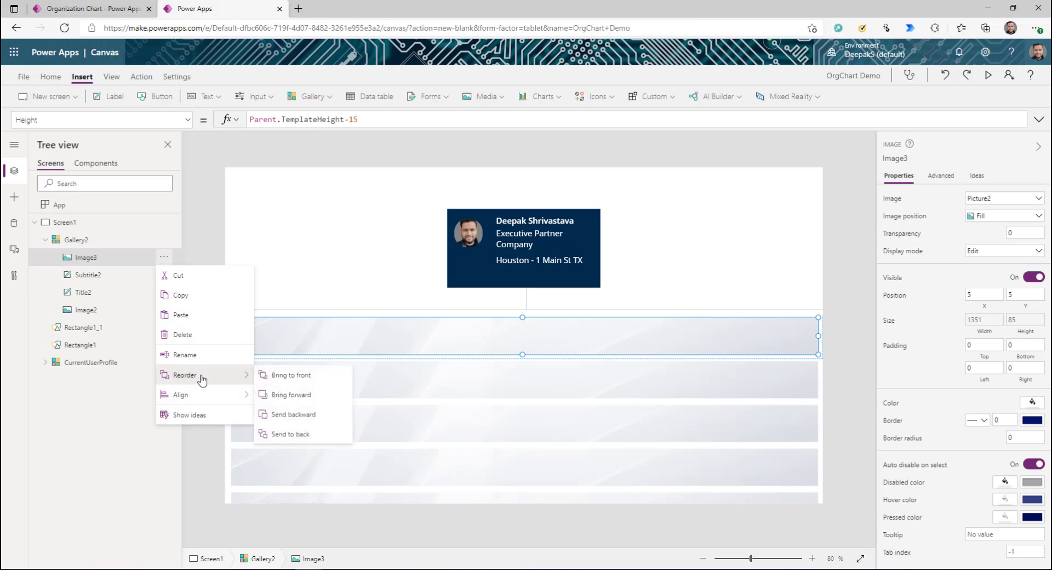
pyautogui.click(289, 432)
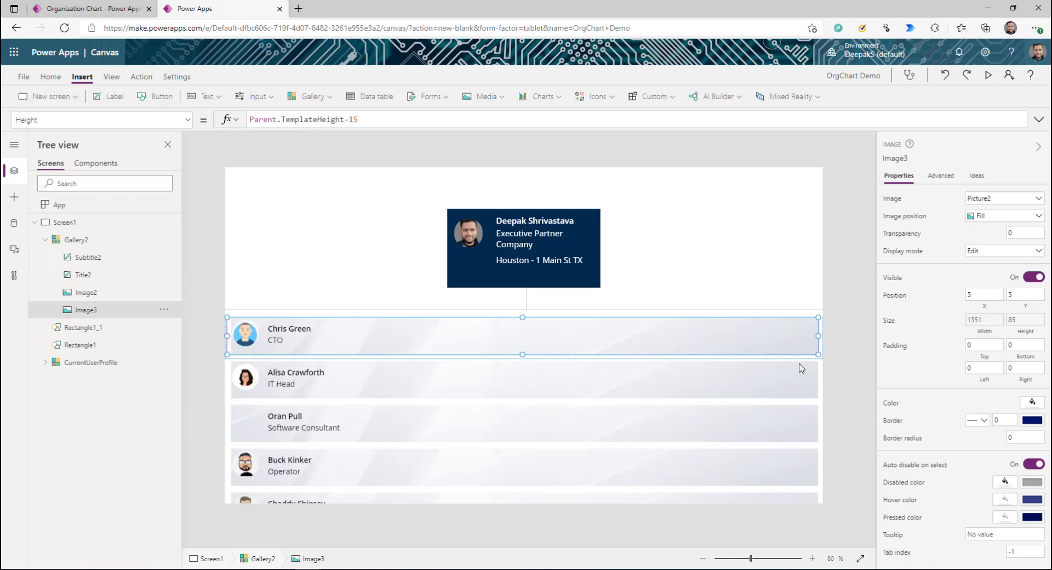
pyautogui.click(846, 346)
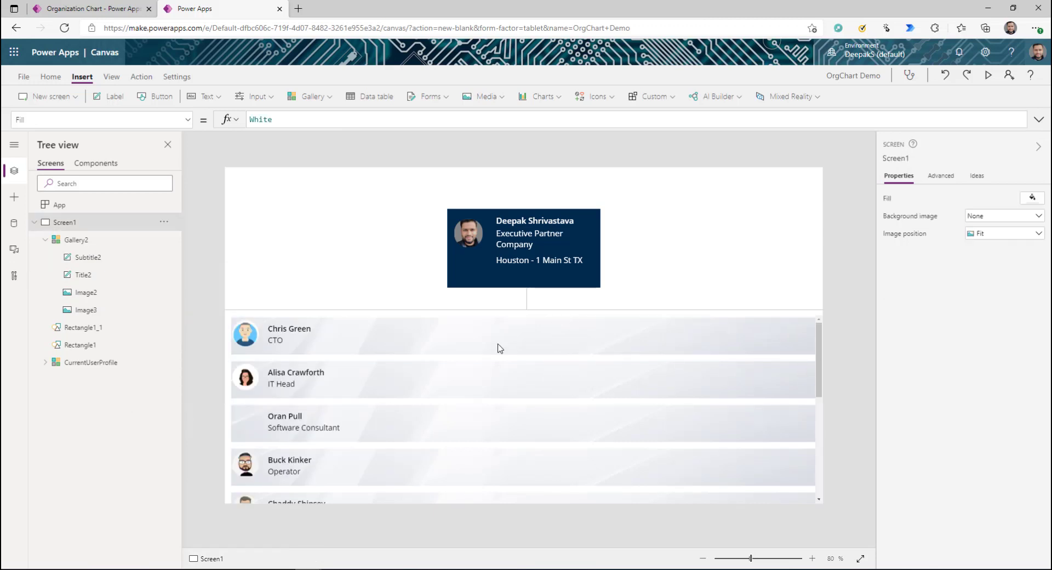
# Step: Set the direct reports gallery's WrapCount to Parent.Size
pyautogui.click(411, 339)
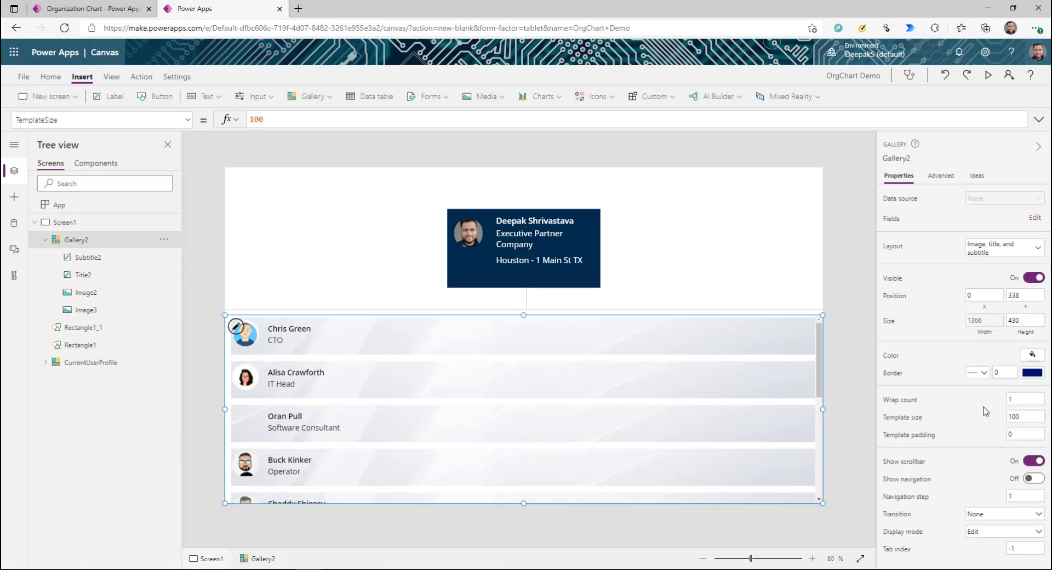
pyautogui.click(908, 405)
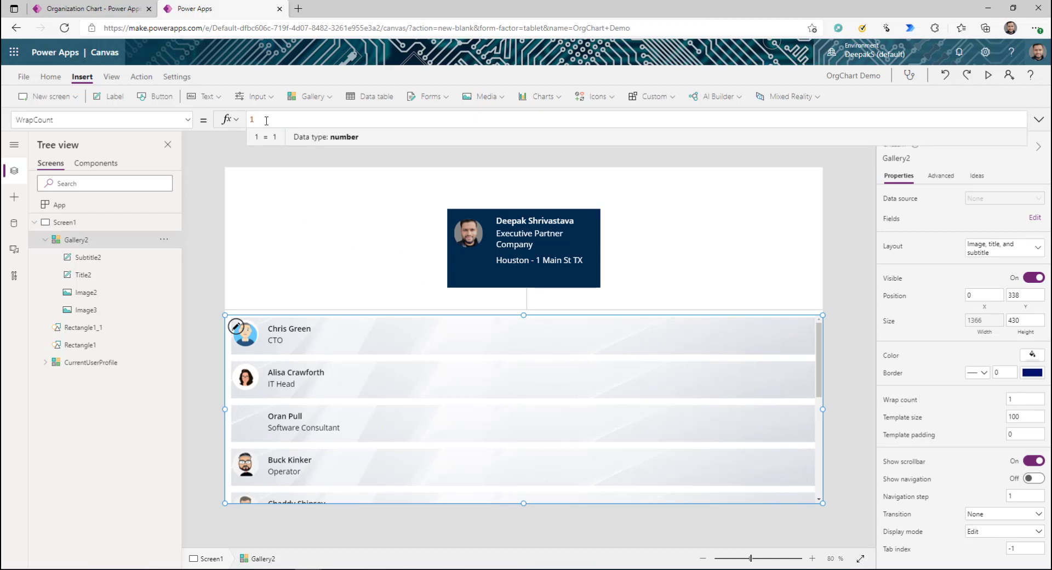
pyautogui.write('Parent')
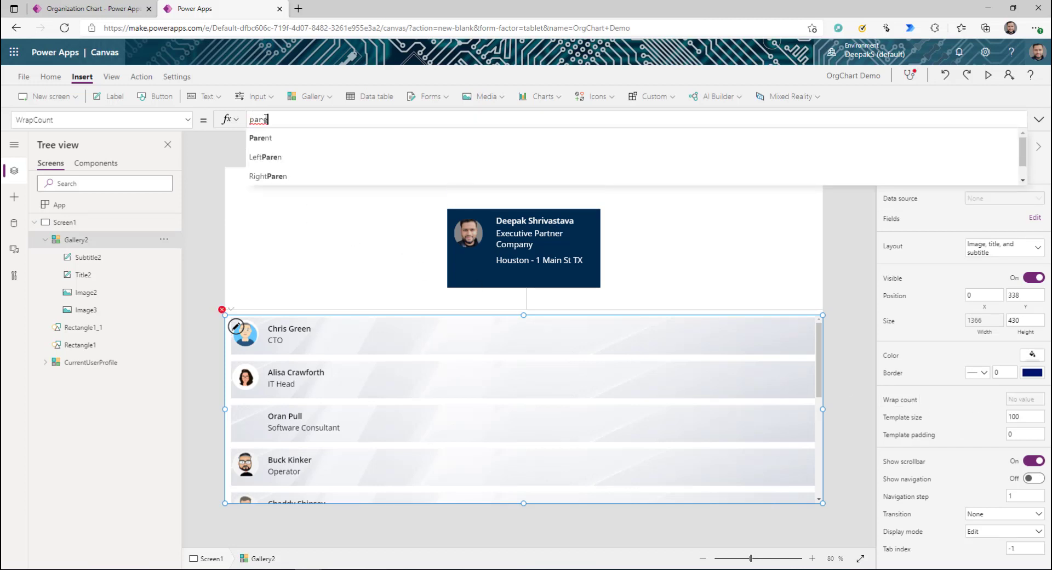
pyautogui.write('.Size')
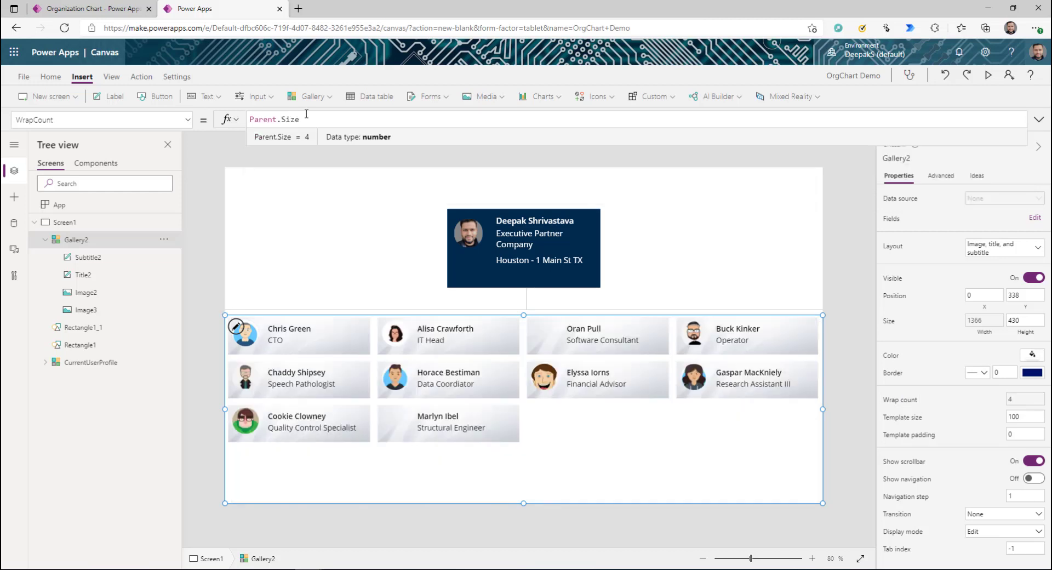
pyautogui.moveTo(310, 120); pyautogui.dragTo(249, 119)
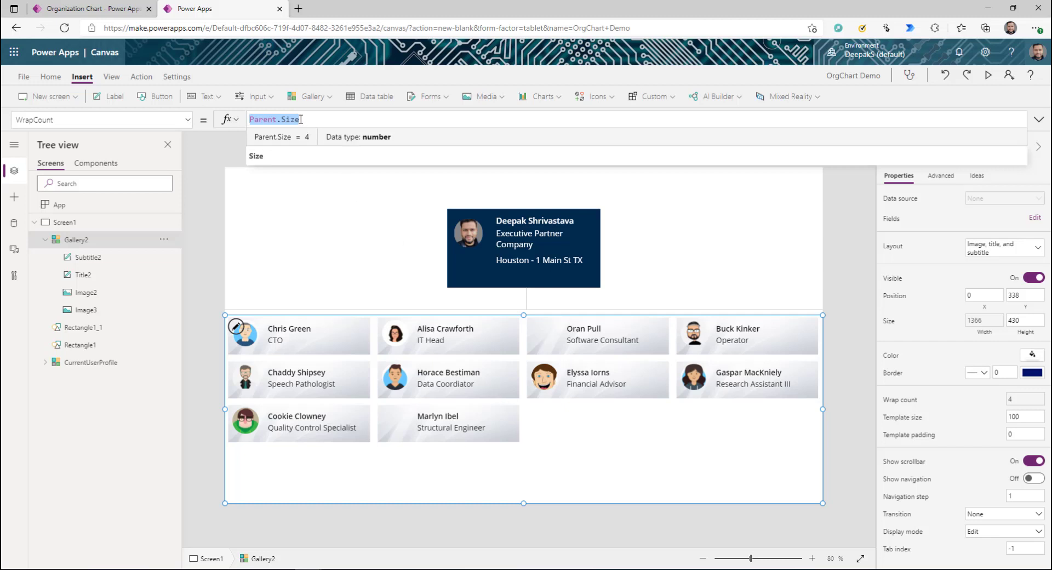
pyautogui.press('Right')
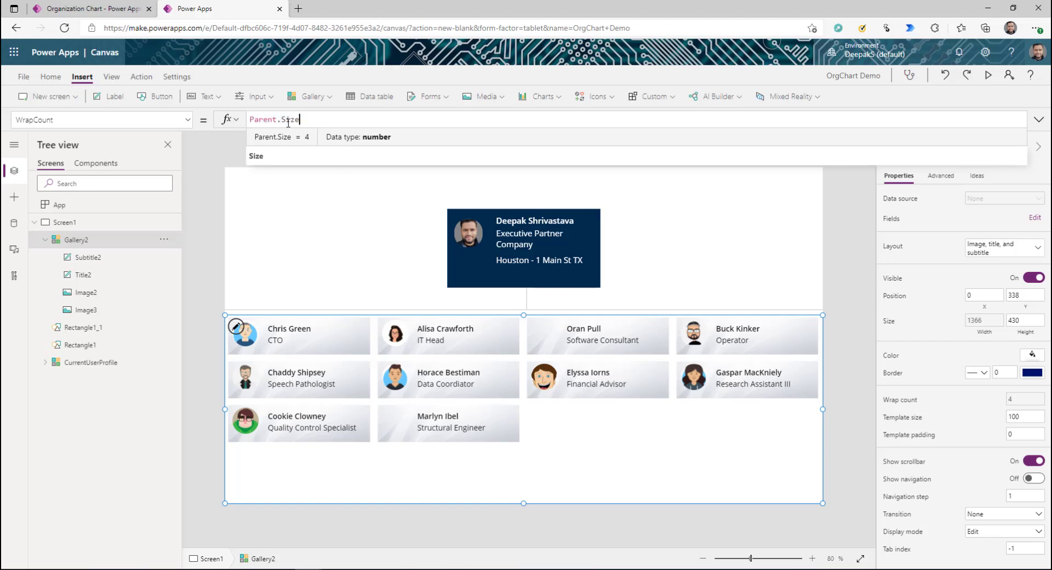
pyautogui.moveTo(302, 119); pyautogui.dragTo(244, 121)
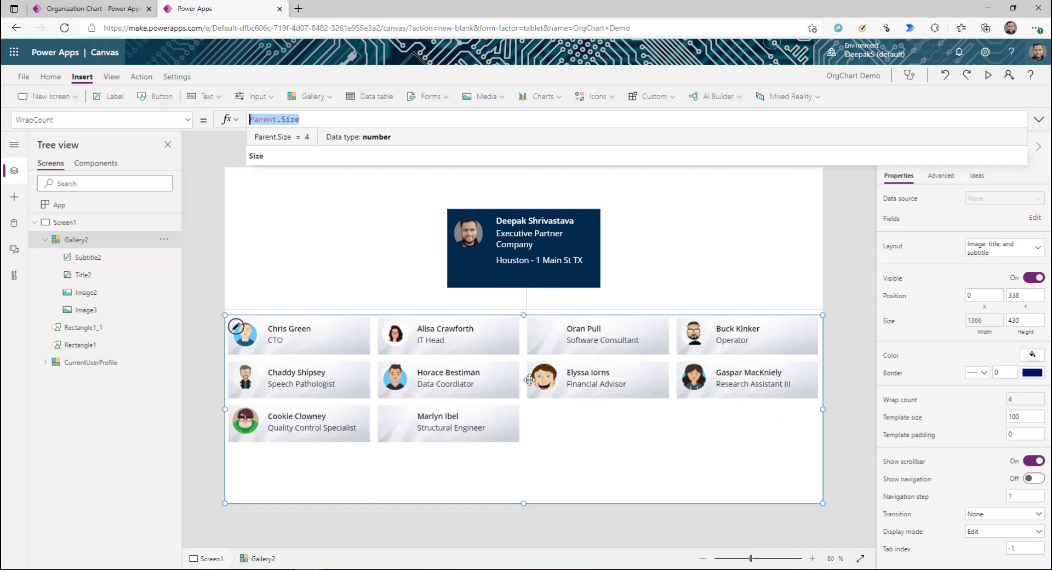
# Step: Set the direct reports gallery's OnSelect formula to Set(varcurrentuser,ThisItem.userPrincipalName)
pyautogui.click(329, 340)
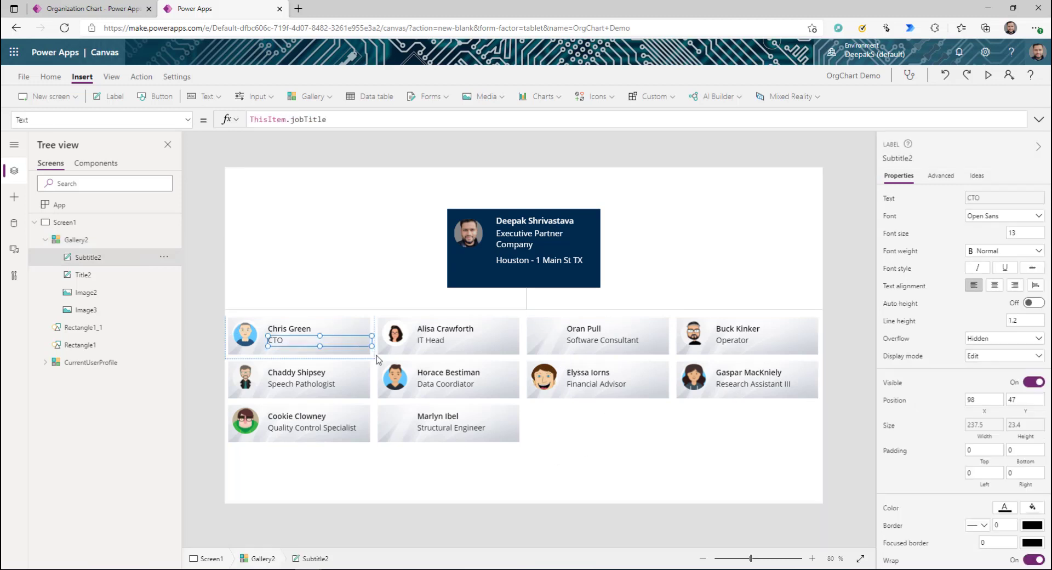
pyautogui.click(367, 358)
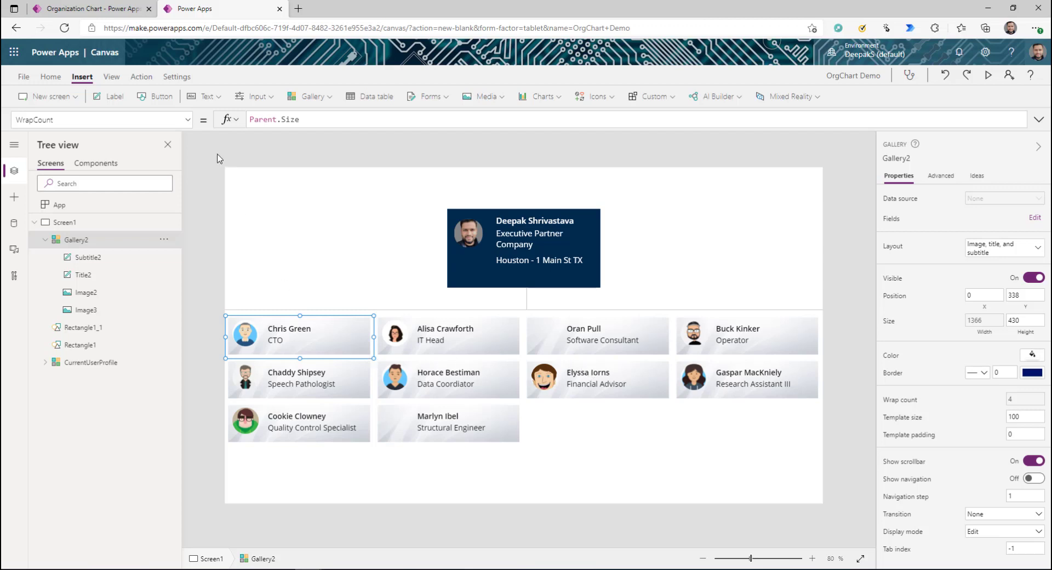
pyautogui.click(188, 120)
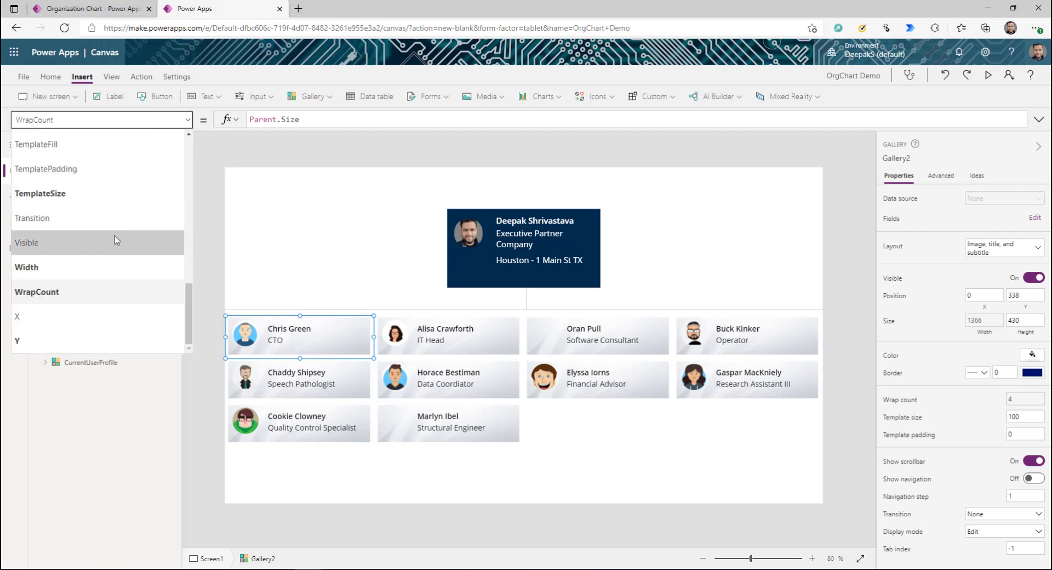
pyautogui.scroll(3, 107, 218)
pyautogui.scroll(1, 108, 218)
pyautogui.click(48, 188)
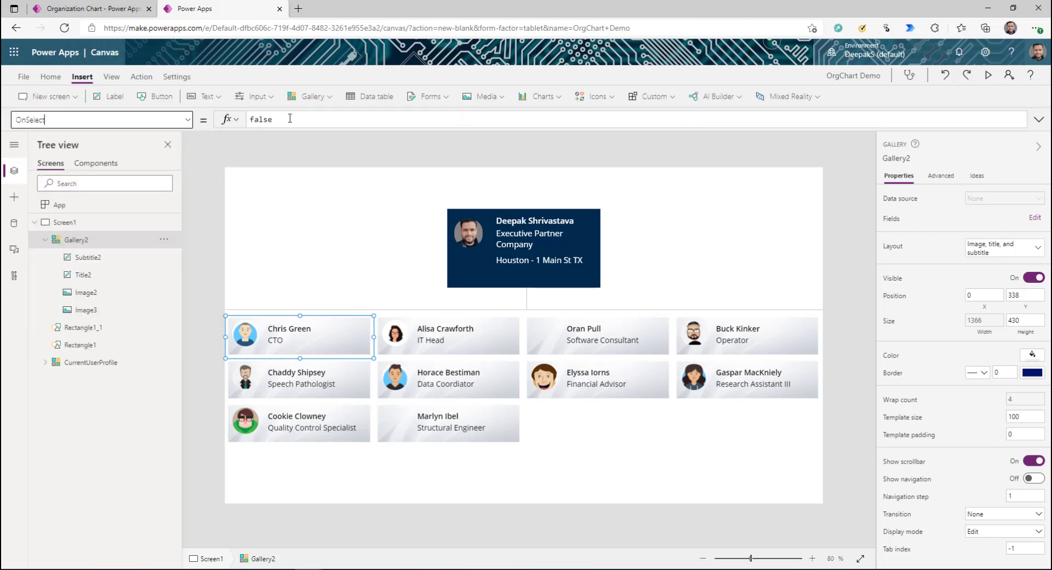
pyautogui.write('set')
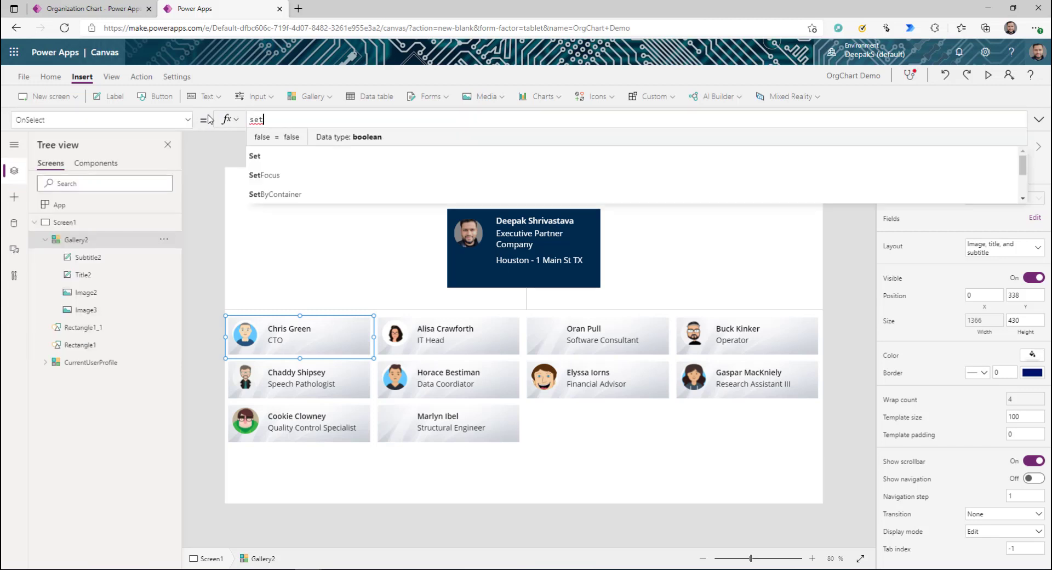
pyautogui.write('(varcurrentuser')
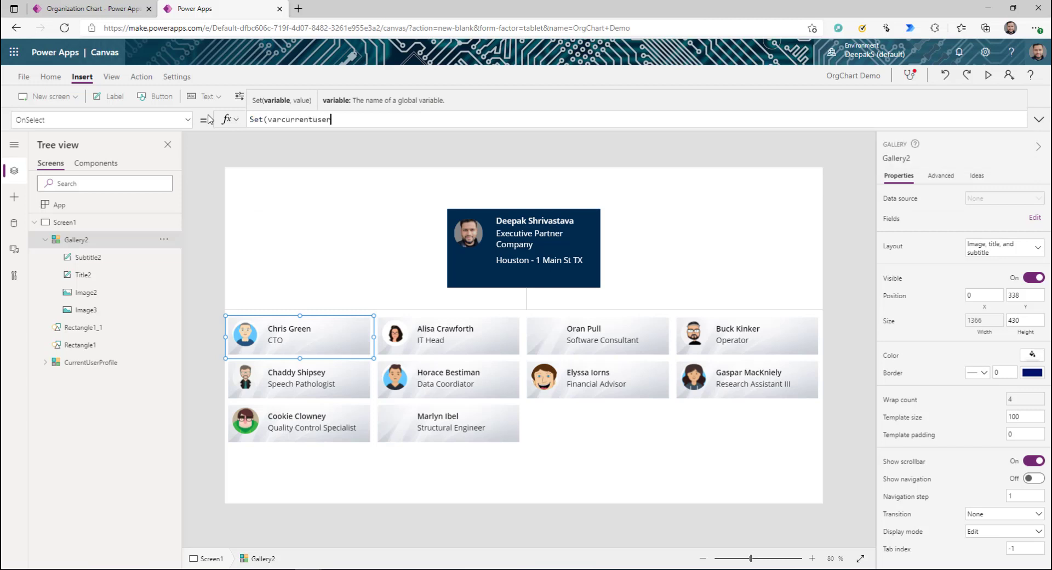
pyautogui.write(',ThisItem.userPrincipalName')
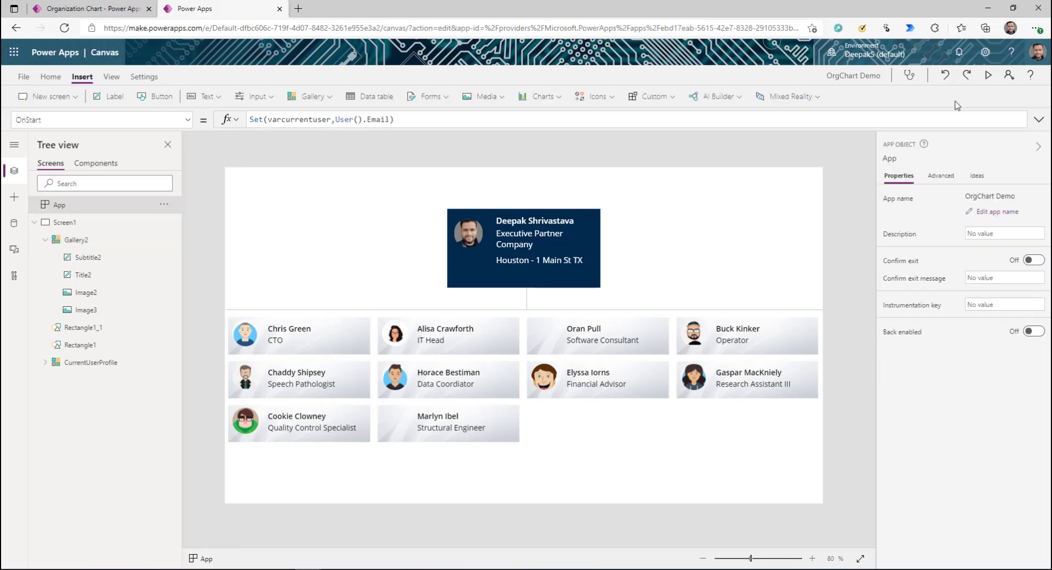
# Step: Preview the app, open the CTO's card among the direct reports, look through that person's reports and return to editing
pyautogui.click(987, 77)
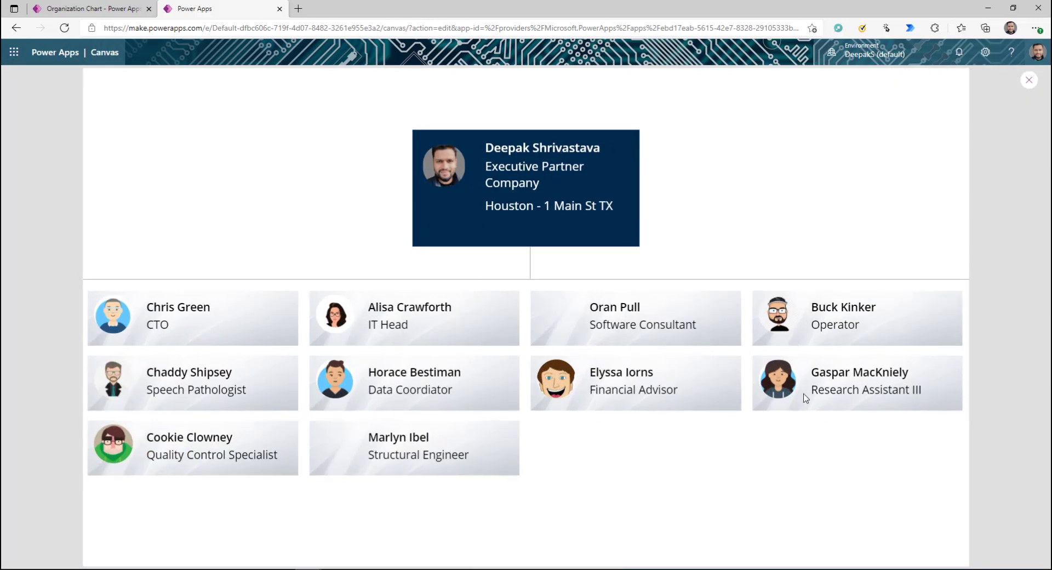
pyautogui.click(225, 325)
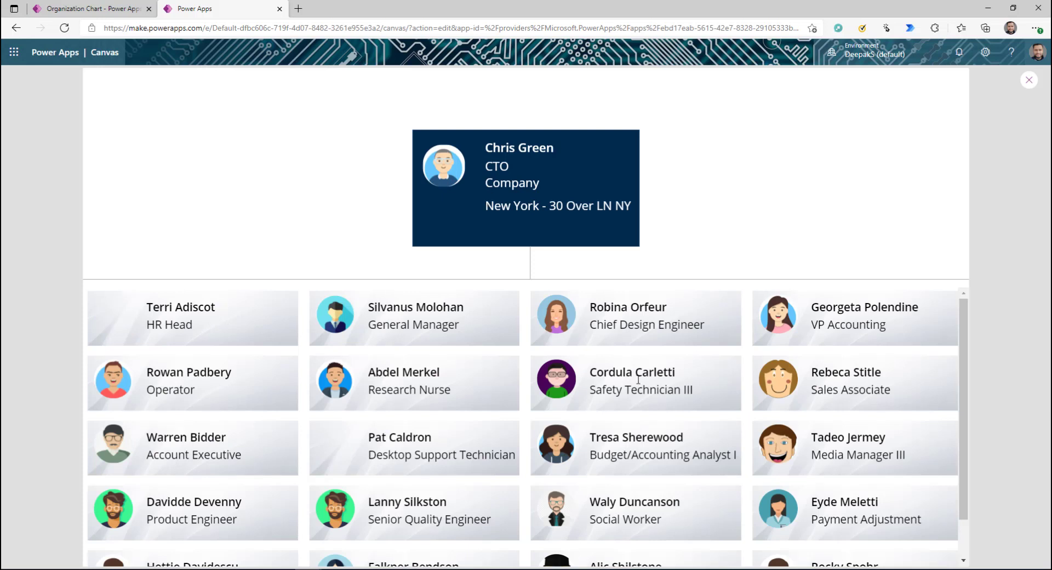
pyautogui.scroll(-1, 624, 389)
pyautogui.scroll(1, 607, 455)
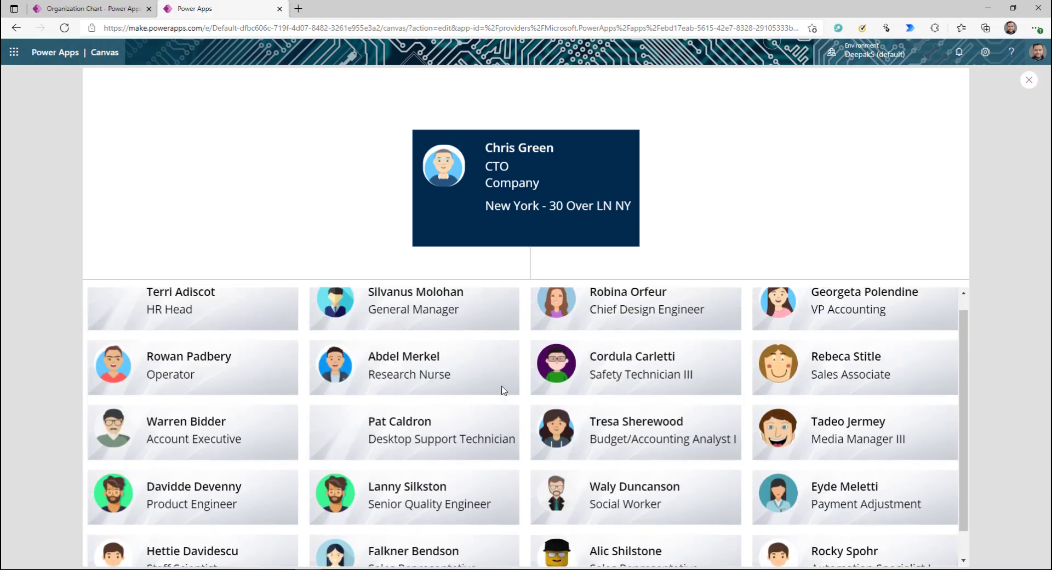
pyautogui.click(1028, 81)
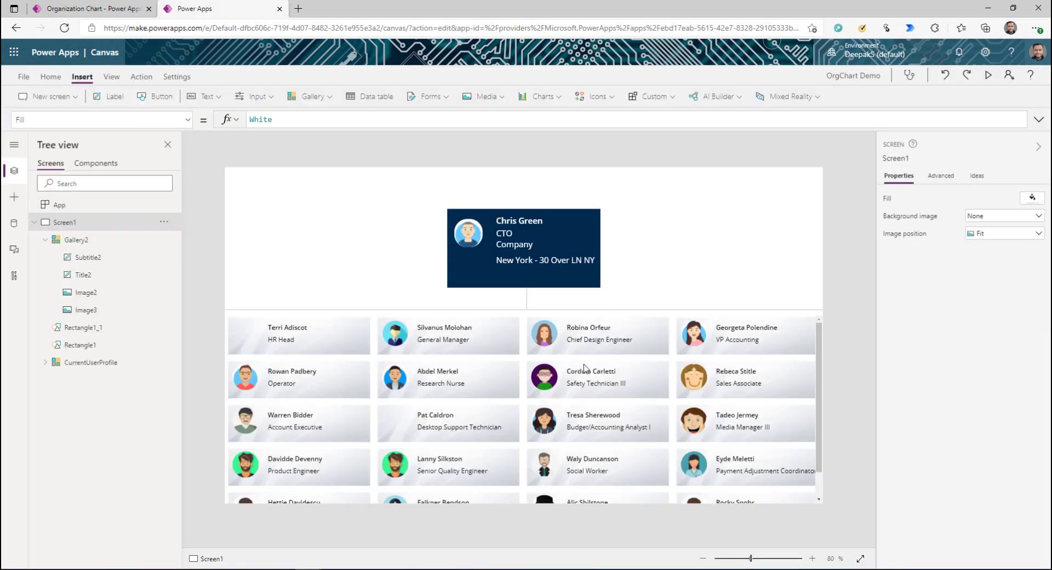
# Step: Move the direct reports gallery, connector lines and profile card down the screen, placing the card at about Y 130
pyautogui.click(818, 358)
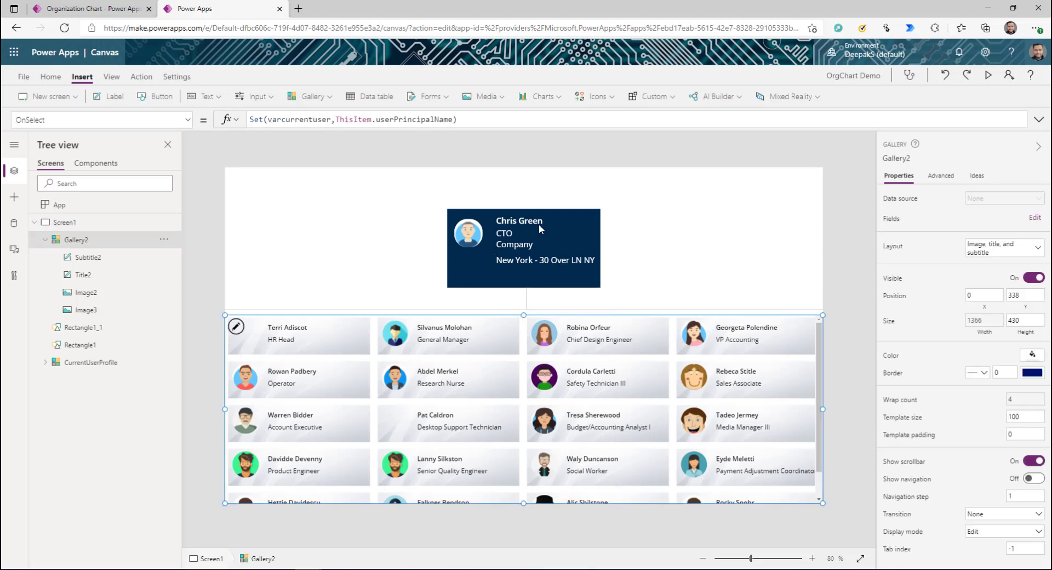
pyautogui.moveTo(523, 314); pyautogui.dragTo(525, 329)
pyautogui.click(527, 318)
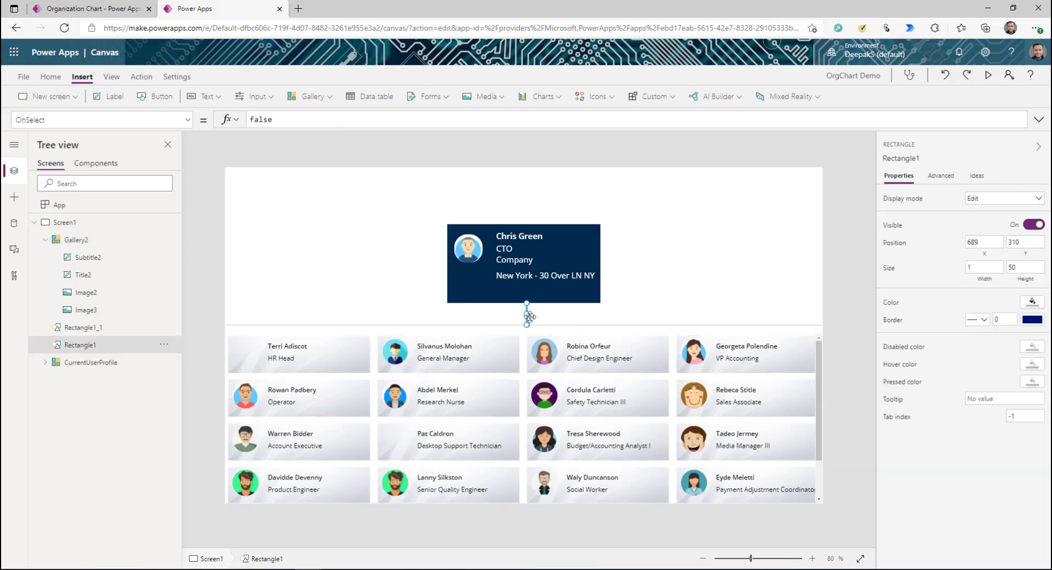
# Step: Copy the profile card's X formula Parent.Width/2-Self.Width/2 and apply it to the X of the vertical connector line
pyautogui.click(583, 300)
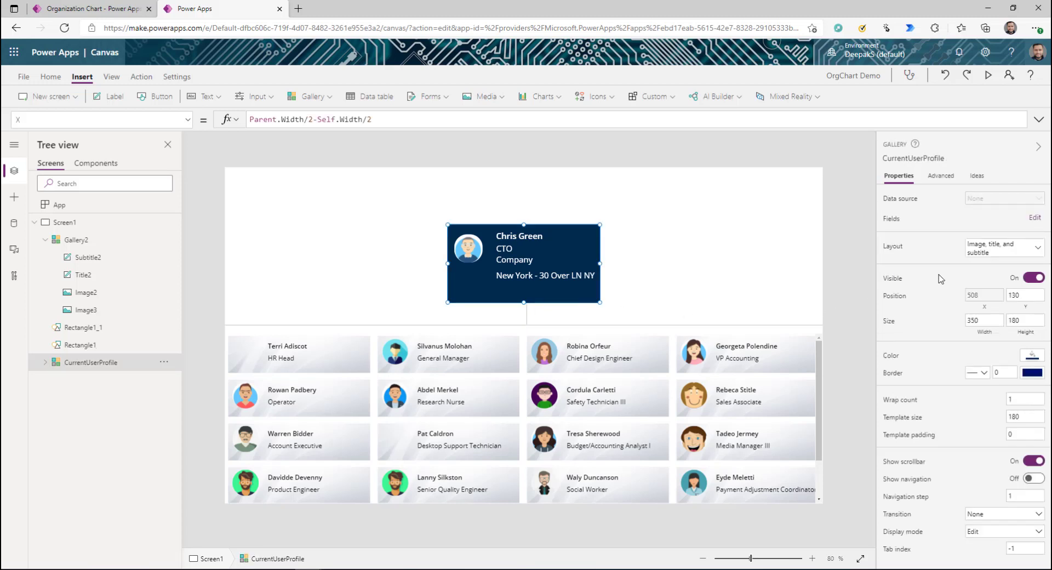
pyautogui.click(984, 295)
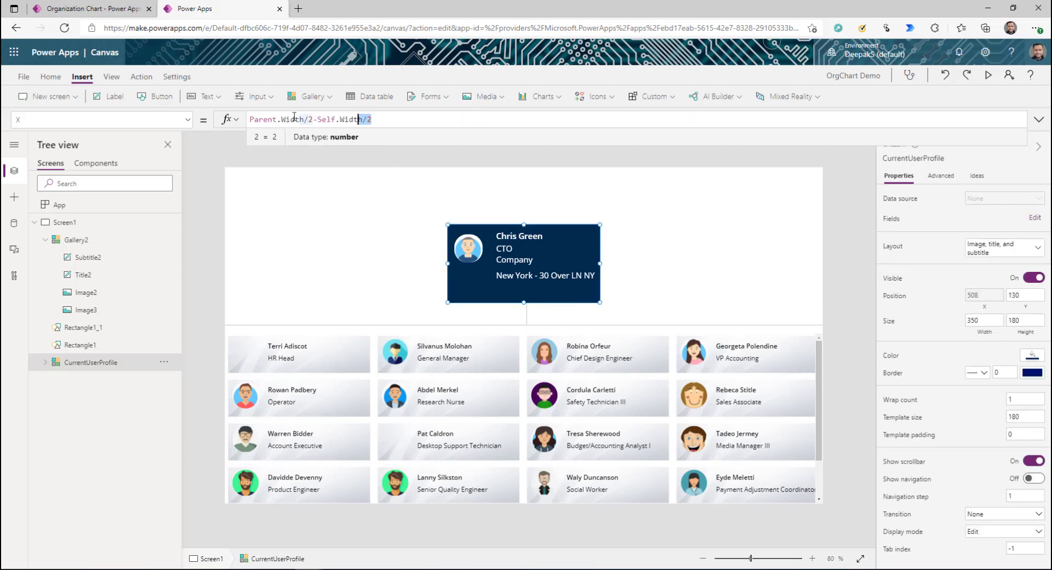
pyautogui.moveTo(364, 119); pyautogui.dragTo(206, 119)
pyautogui.hotkey('ctrl', 'c')
pyautogui.click(527, 322)
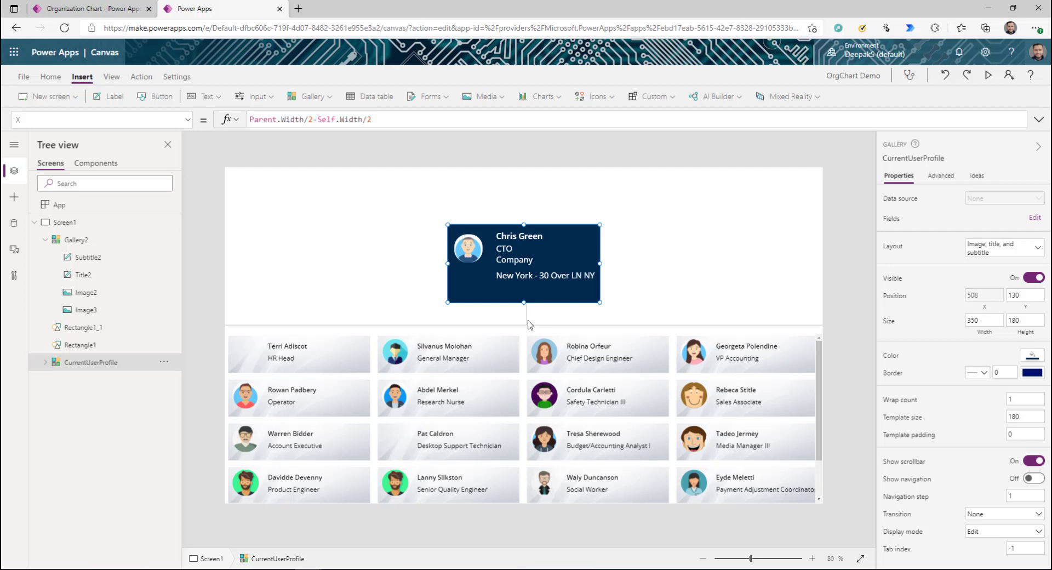
pyautogui.click(984, 243)
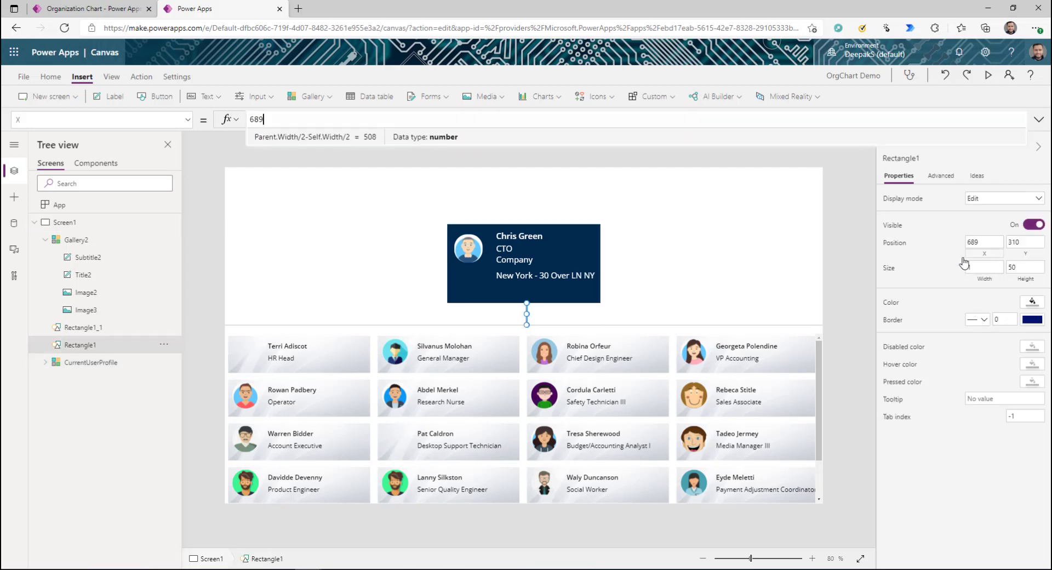
pyautogui.hotkey('ctrl', 'v')
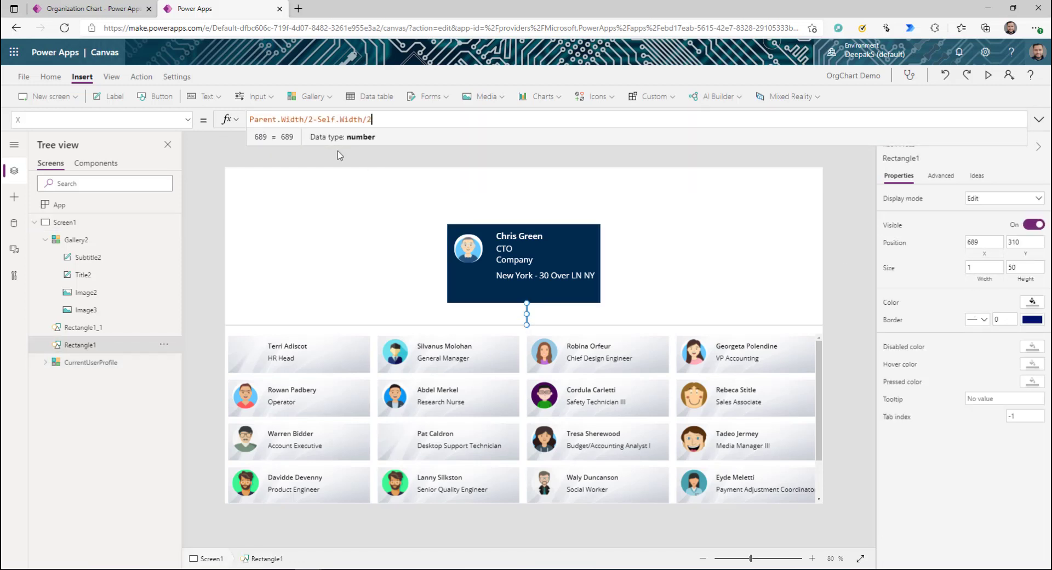
pyautogui.click(562, 314)
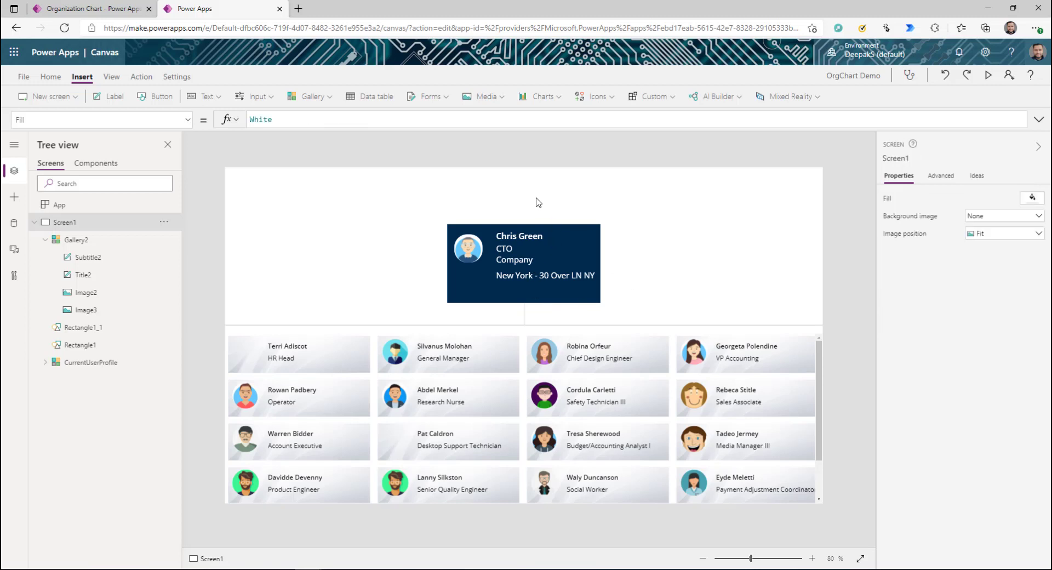
# Step: Insert a vertical gallery and place it near the screen's upper edge at about X 256, Y 8, sized about 640 by 302
pyautogui.click(316, 97)
pyautogui.click(322, 147)
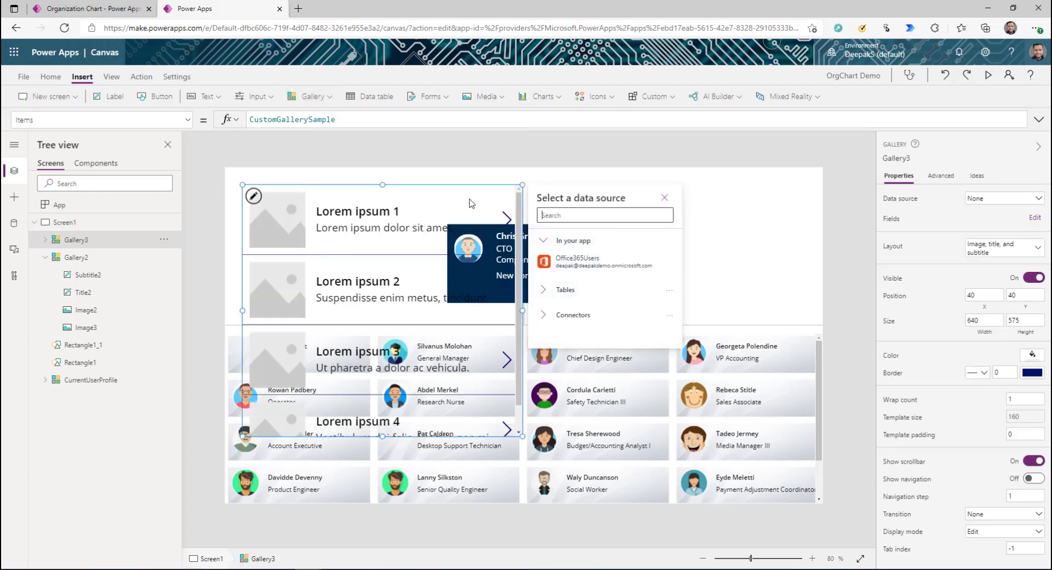
pyautogui.moveTo(356, 187); pyautogui.dragTo(357, 176)
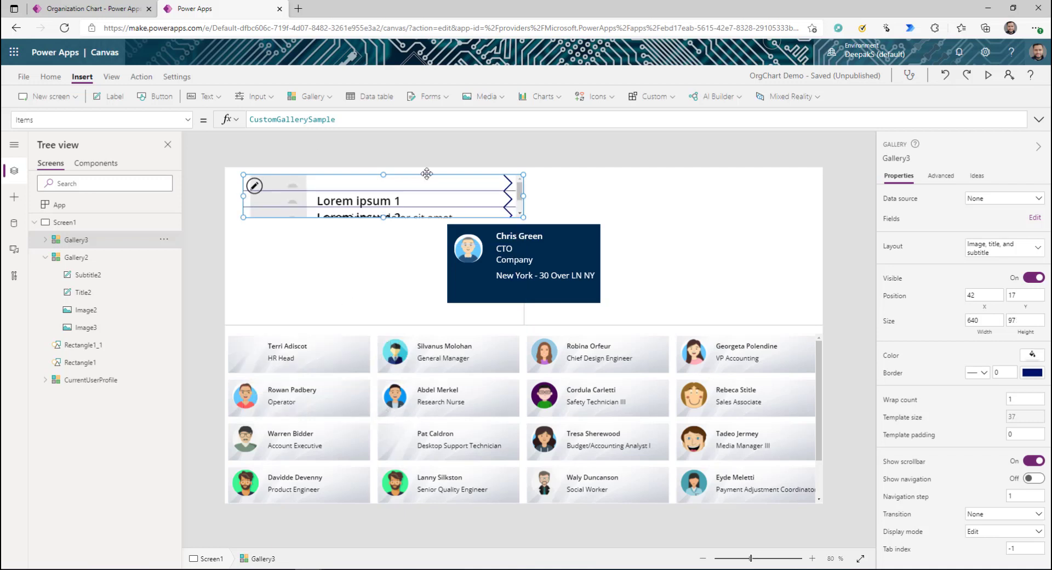
pyautogui.moveTo(425, 174); pyautogui.dragTo(502, 171)
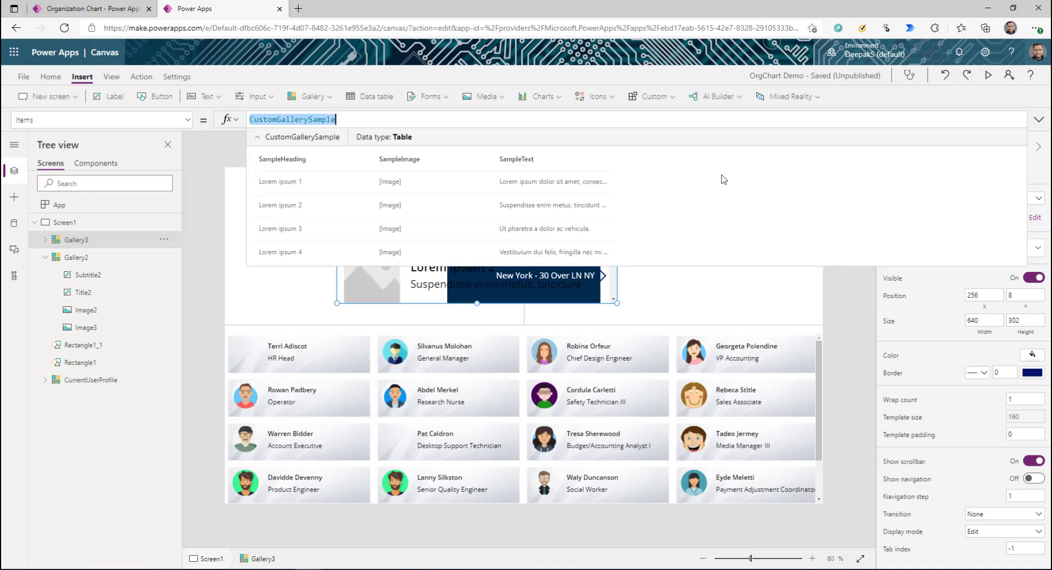
# Step: Set the new gallery's Items formula to Office365Users.ManagerV2(varcurrentuser)
pyautogui.write('user')
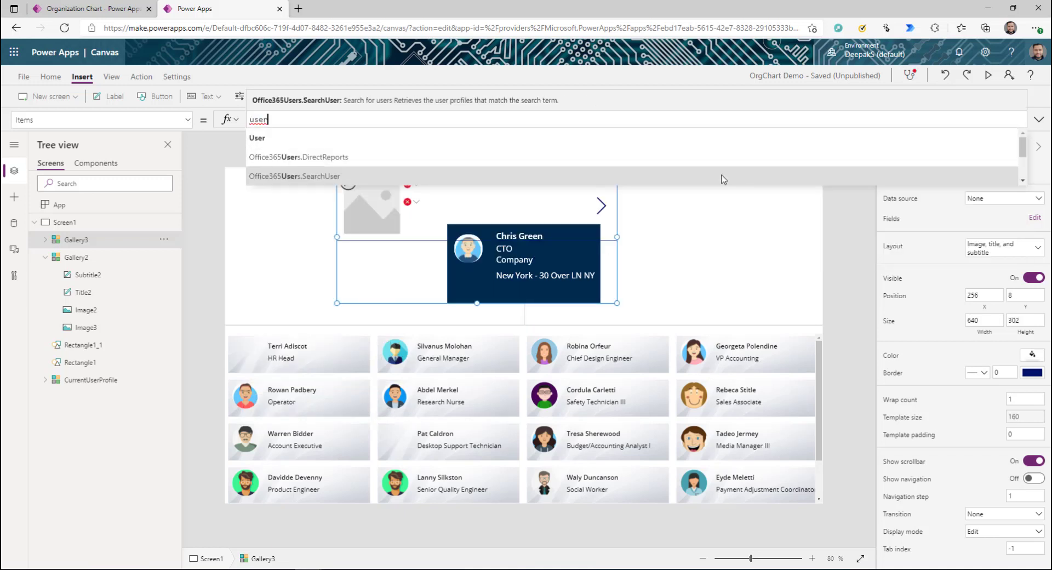
pyautogui.press('Down')
pyautogui.press('Down')
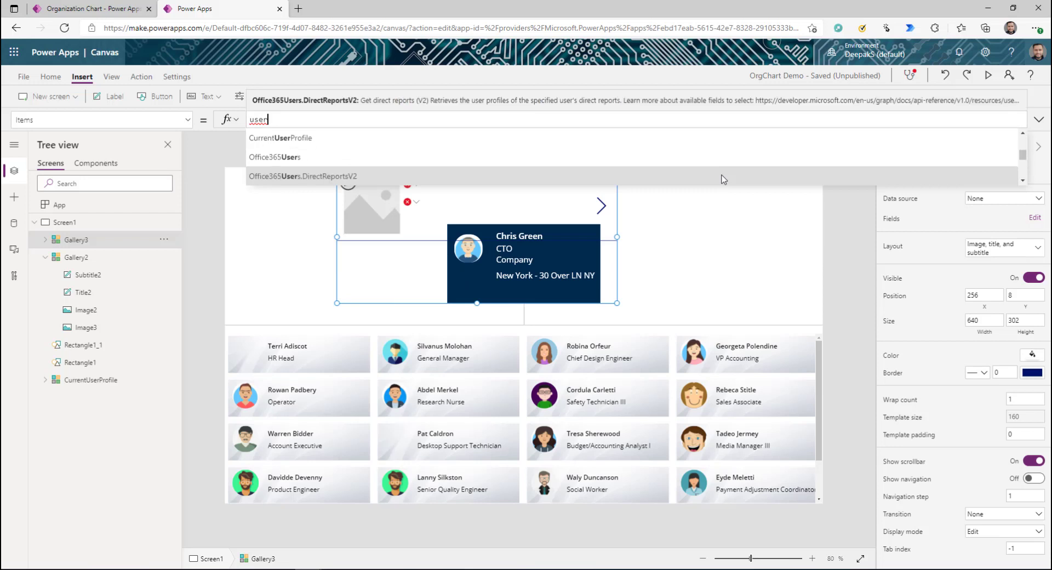
pyautogui.press('Up')
pyautogui.press('Tab')
pyautogui.write('.')
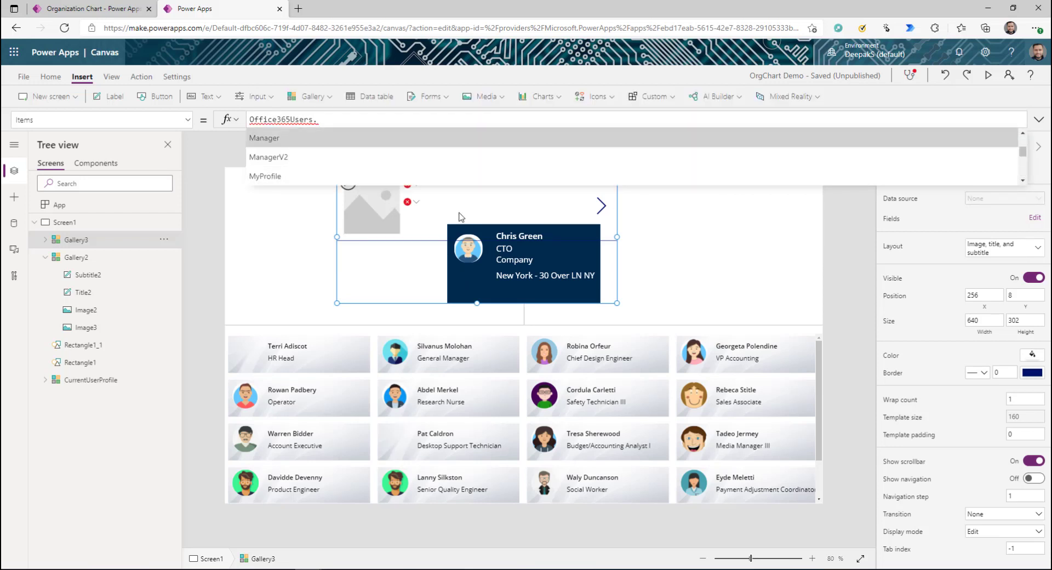
pyautogui.click(324, 157)
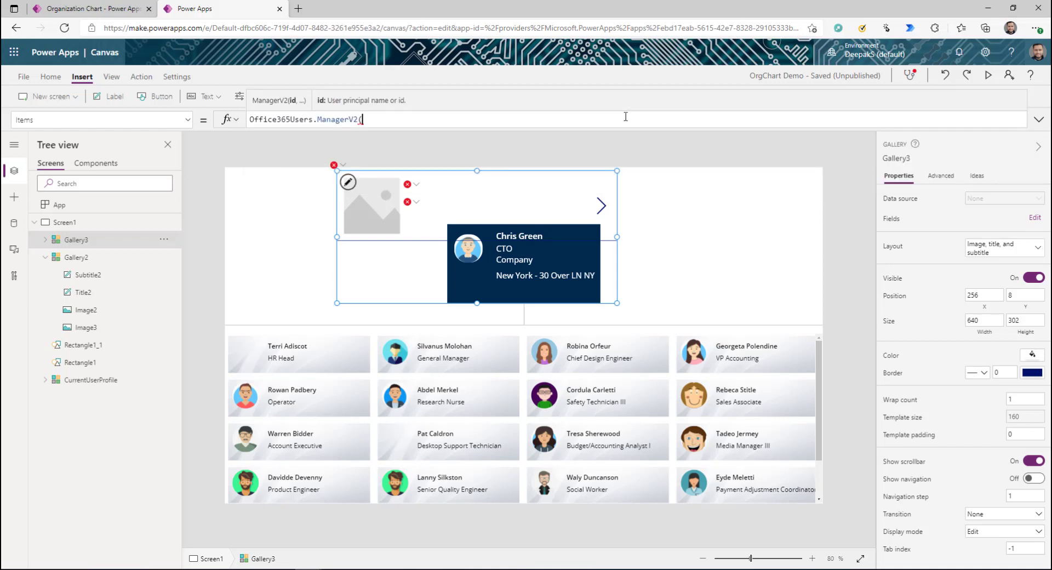
pyautogui.write('var')
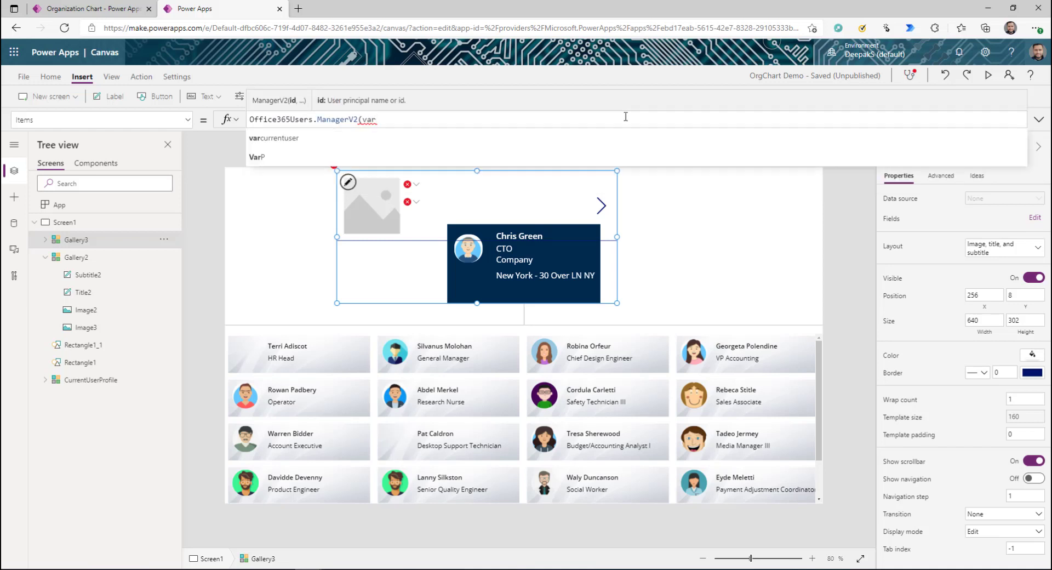
pyautogui.press('Tab')
pyautogui.write(')')
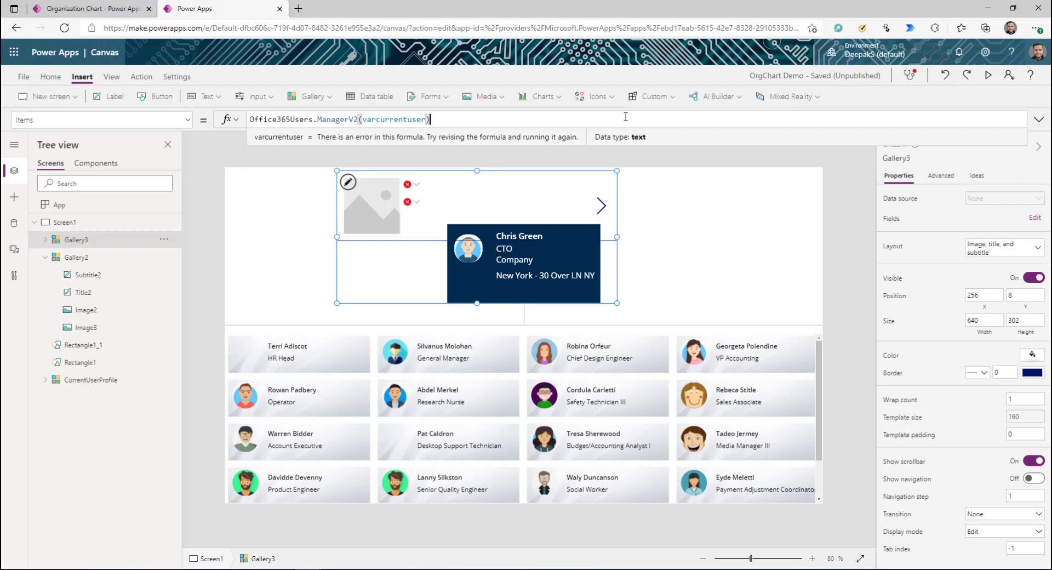
# Step: Set the manager gallery's title text to ThisItem.displayName and its subtitle text to ThisItem.jobTitle
pyautogui.click(1038, 119)
pyautogui.click(1038, 120)
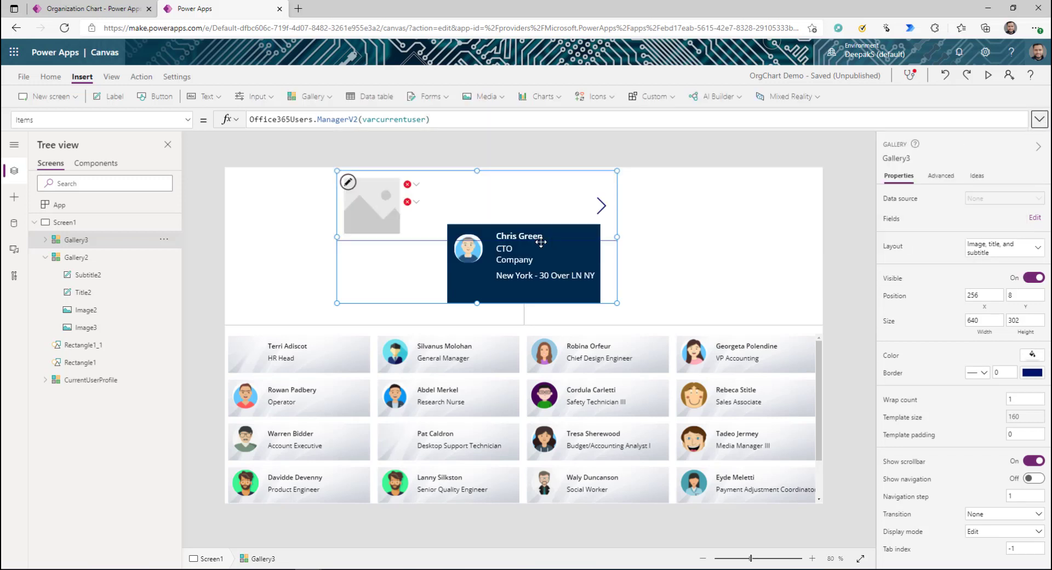
pyautogui.click(417, 184)
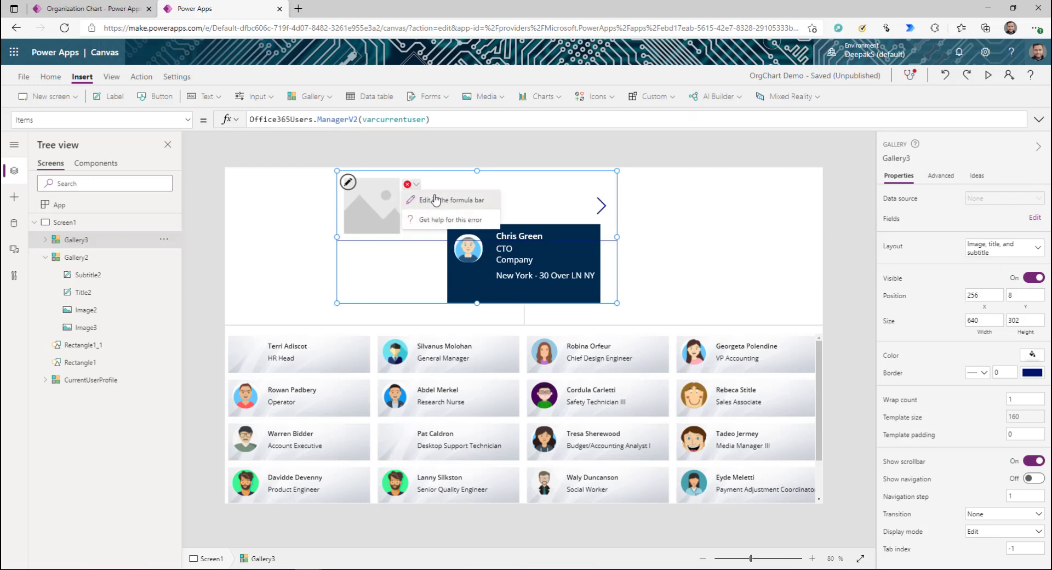
pyautogui.click(436, 200)
pyautogui.doubleClick(312, 120)
pyautogui.write('d')
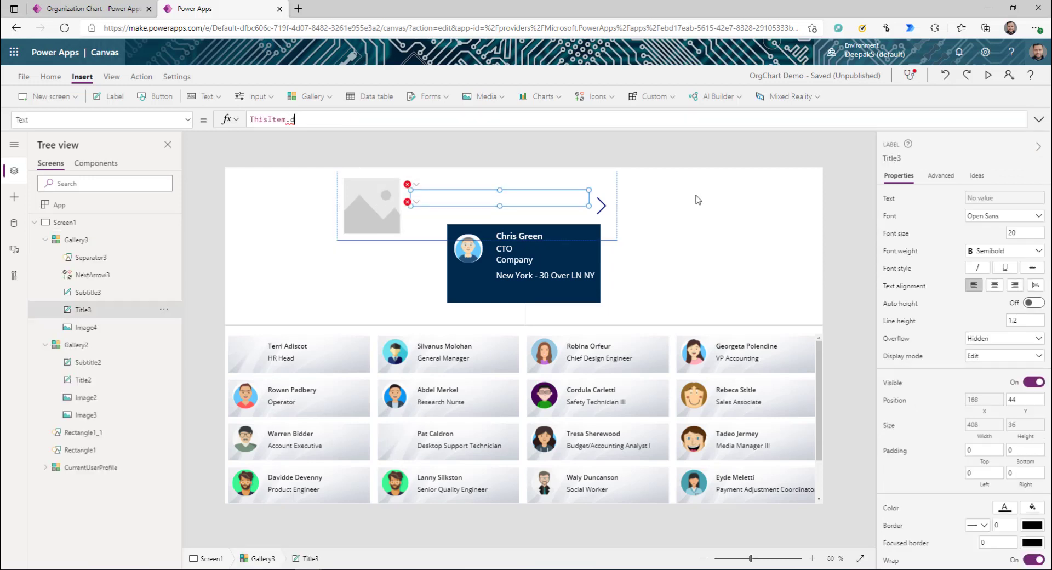
pyautogui.write('isplayName')
# Step: Replace the sample image in the manager gallery with the manager's photo using Office365Users.UserPhotoV2
pyautogui.click(378, 205)
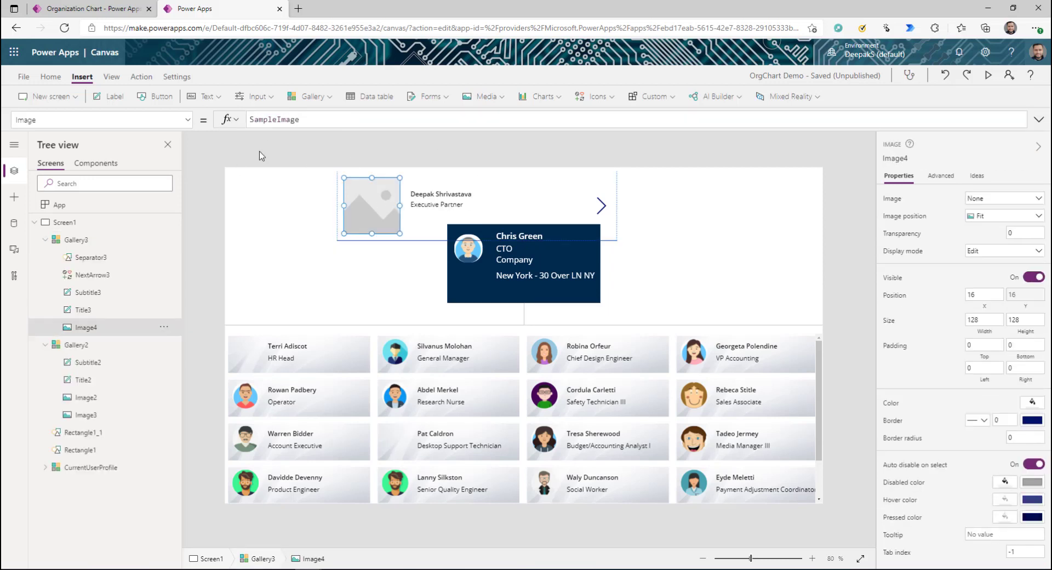
pyautogui.doubleClick(283, 120)
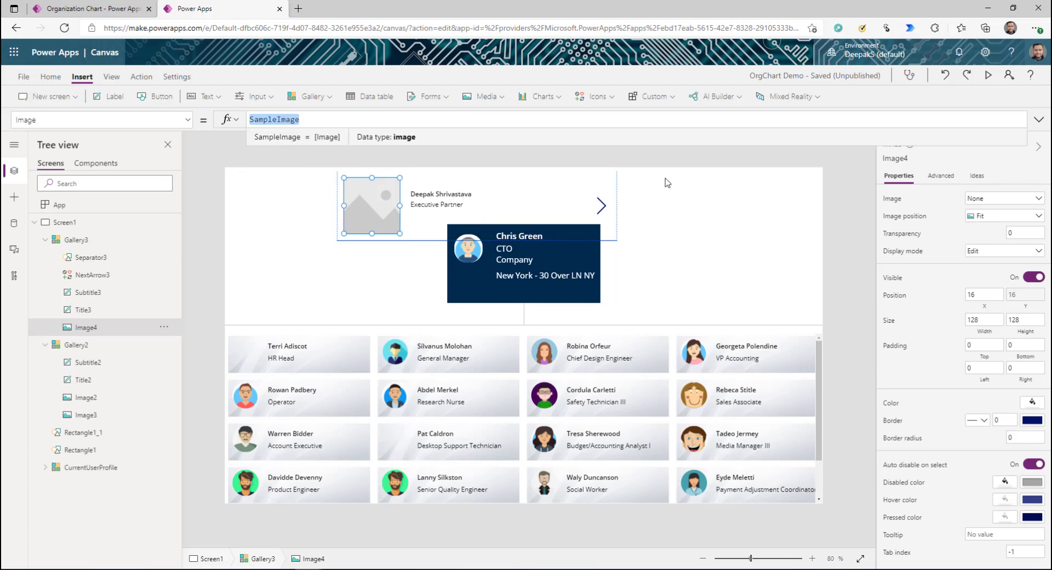
pyautogui.write('Office365Users.UserPhotoV2(')
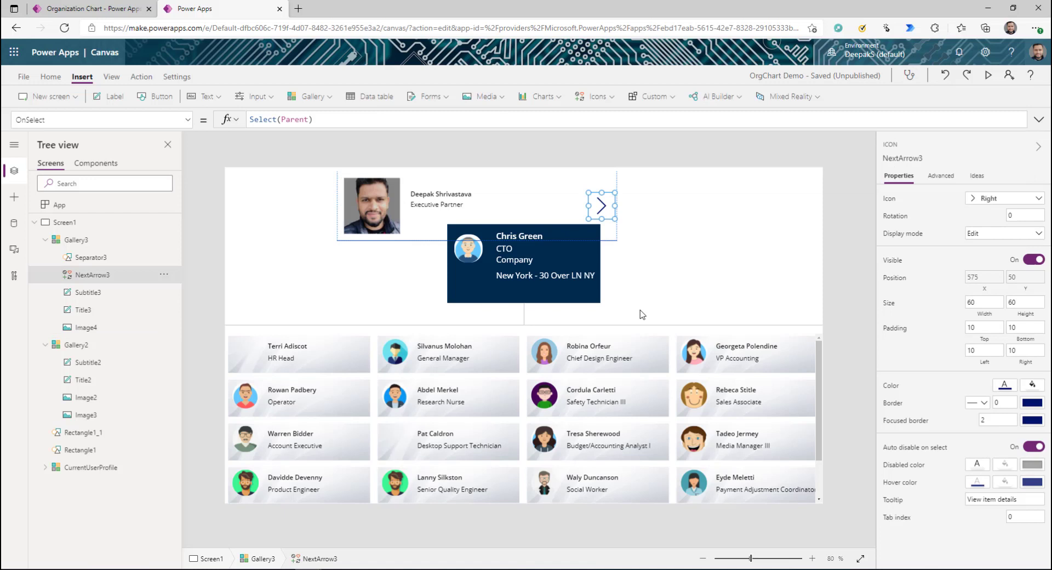
# Step: Delete the next arrow icon and the separator line from the manager gallery
pyautogui.press('Delete')
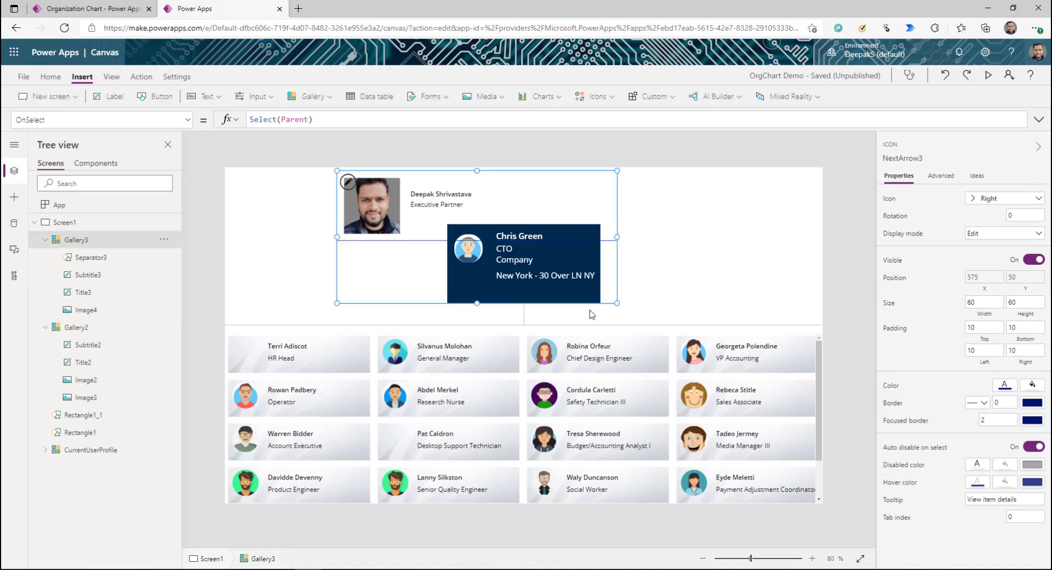
pyautogui.click(88, 260)
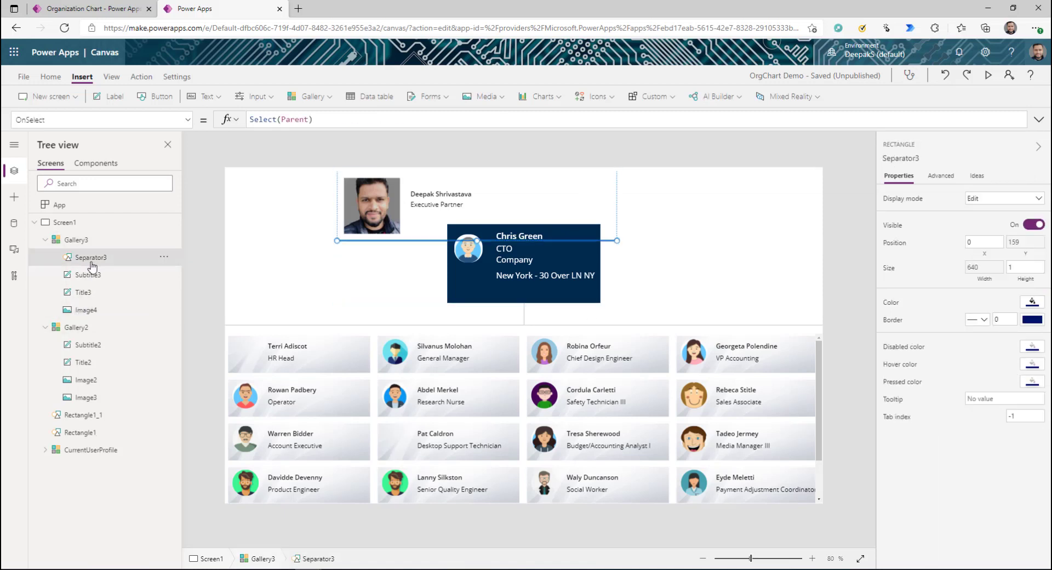
pyautogui.press('Delete')
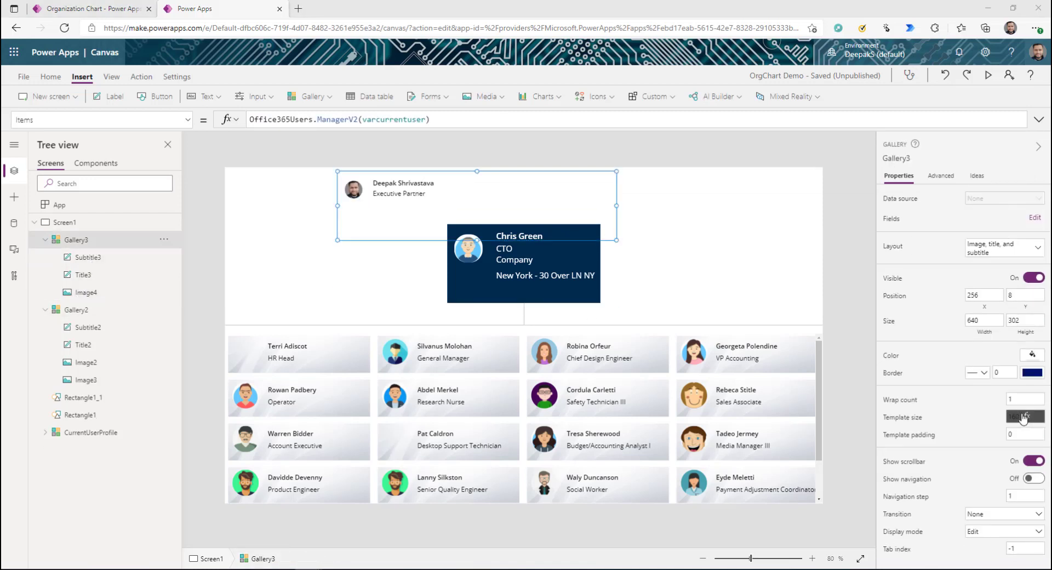
# Step: Set the manager gallery's template size to 85 and its width to 300
pyautogui.click(1022, 418)
pyautogui.tripleClick(352, 119)
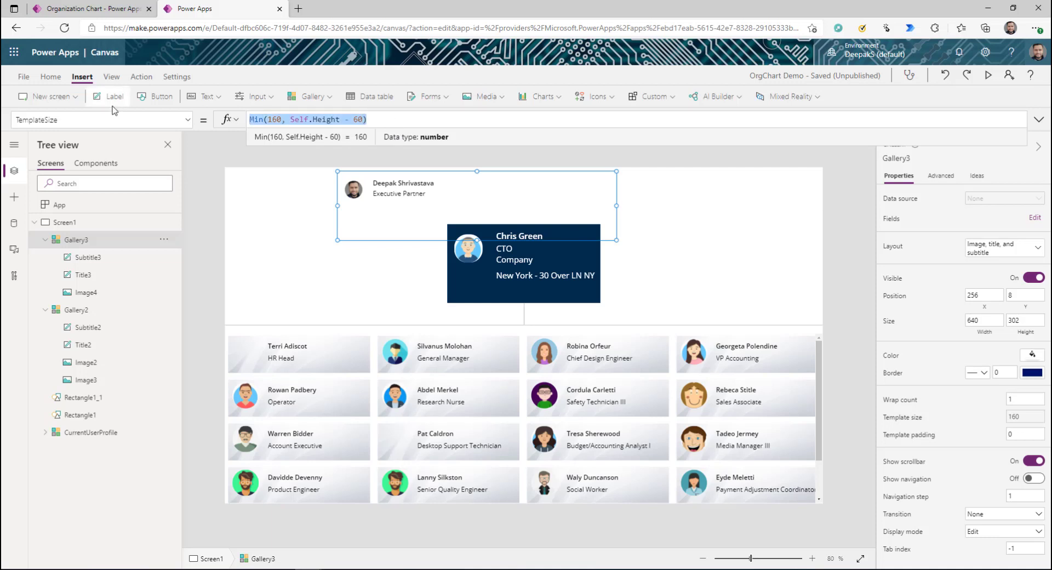
pyautogui.write('85')
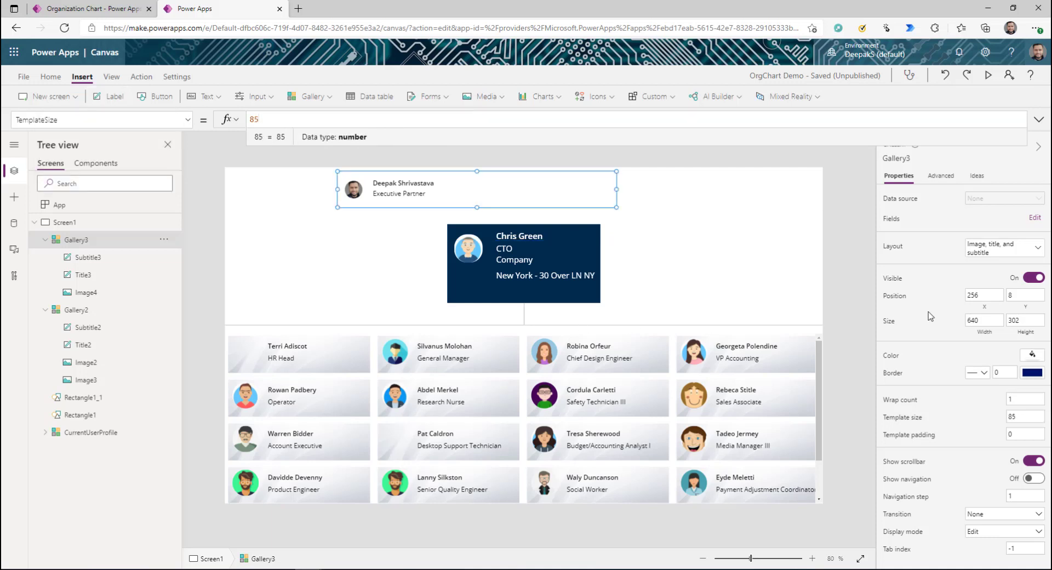
pyautogui.doubleClick(974, 322)
pyautogui.write('350')
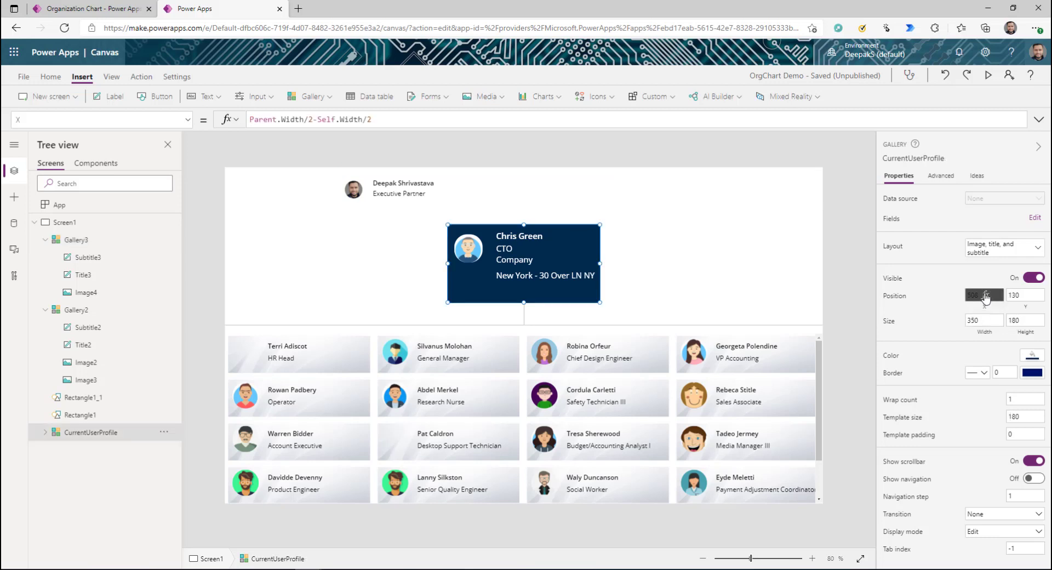
# Step: Copy the profile card's X formula Parent.Width/2-Self.Width/2 and apply it to the X of the manager gallery
pyautogui.click(984, 296)
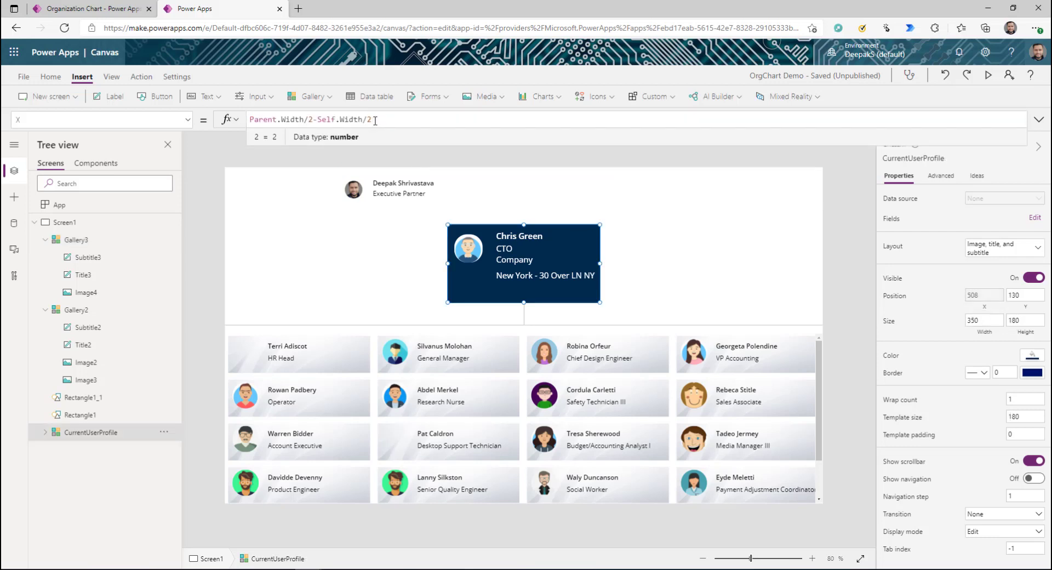
pyautogui.hotkey('ctrl', 'a')
pyautogui.hotkey('ctrl', 'c')
pyautogui.click(445, 199)
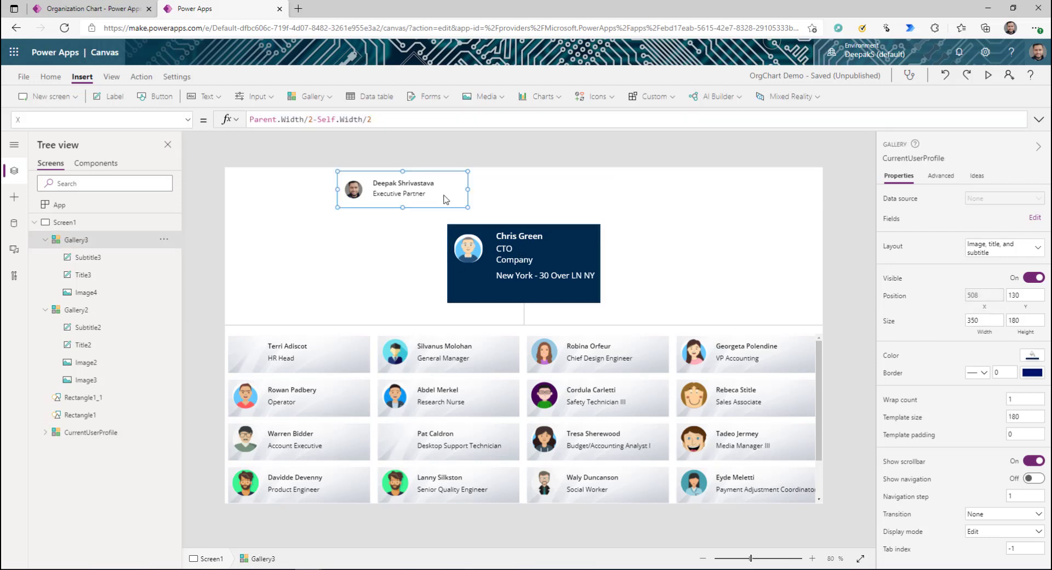
pyautogui.click(984, 306)
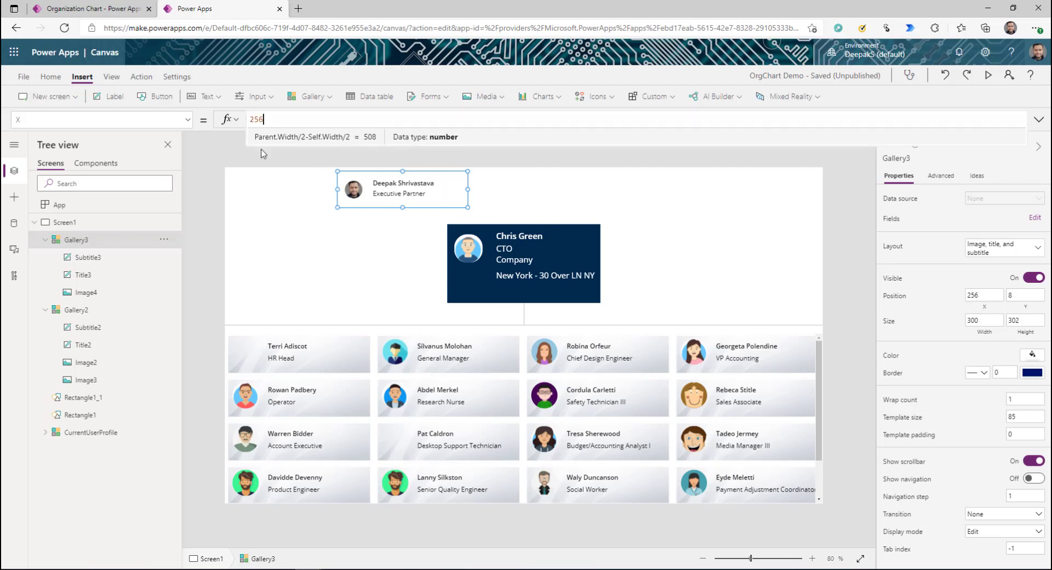
pyautogui.hotkey('ctrl', 'a')
pyautogui.hotkey('ctrl', 'v')
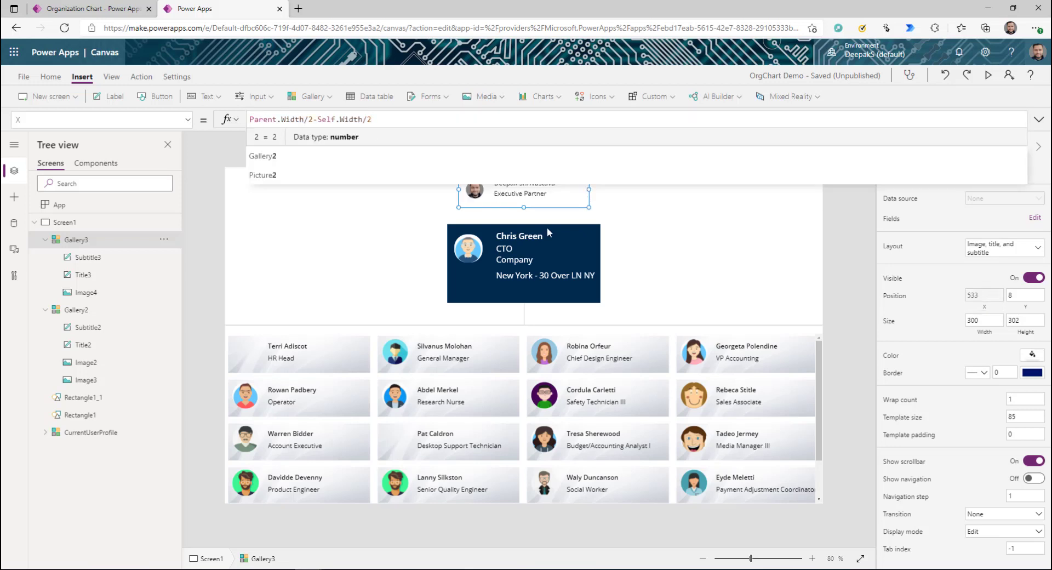
pyautogui.click(572, 309)
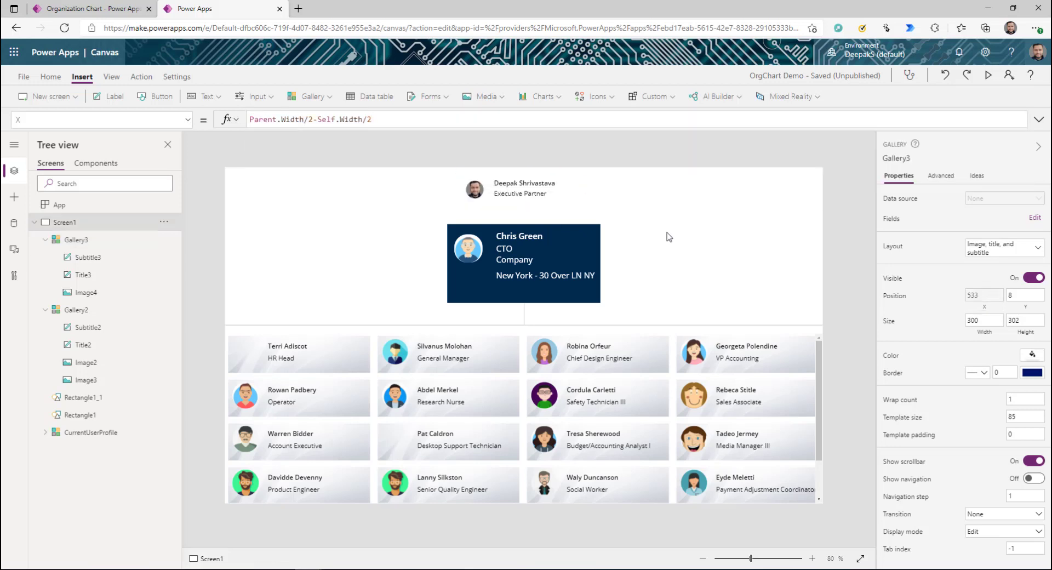
# Step: Duplicate the vertical connector line and place the copy between the manager and profile cards at about Y 80, with a height of 45
pyautogui.click(524, 322)
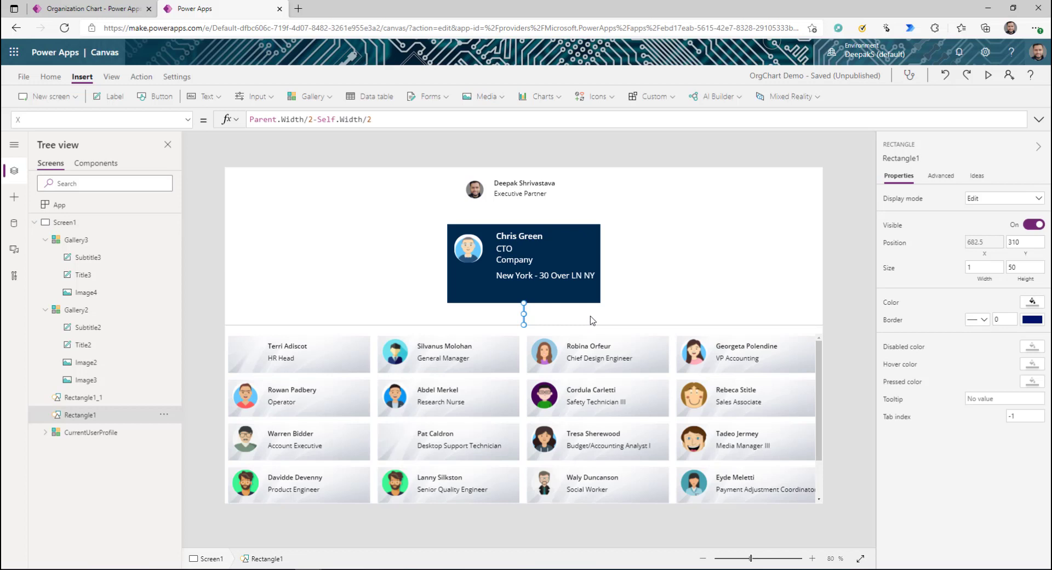
pyautogui.hotkey('ctrl', 'c')
pyautogui.hotkey('ctrl', 'v')
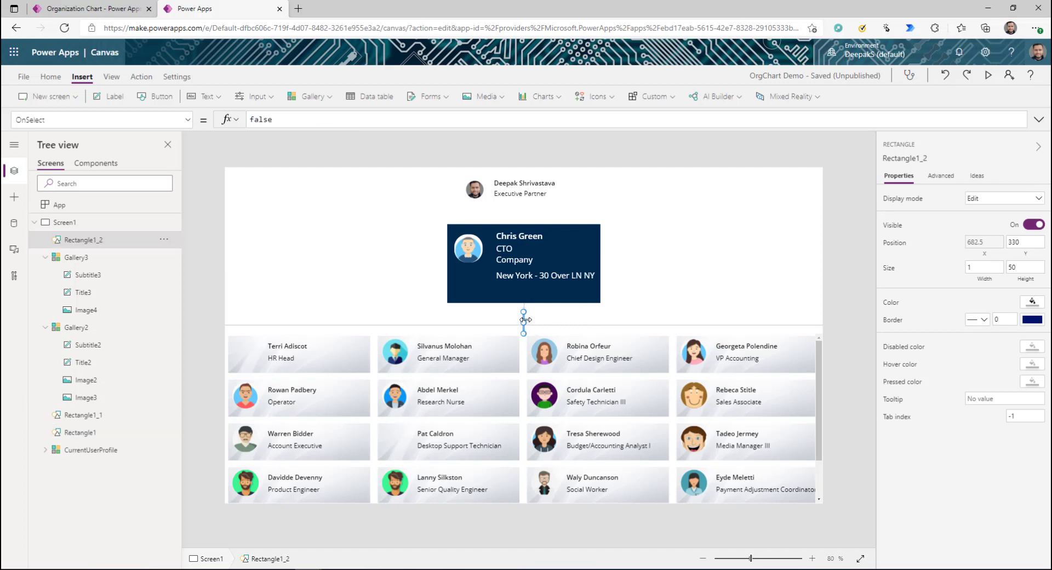
pyautogui.moveTo(525, 319); pyautogui.dragTo(523, 212)
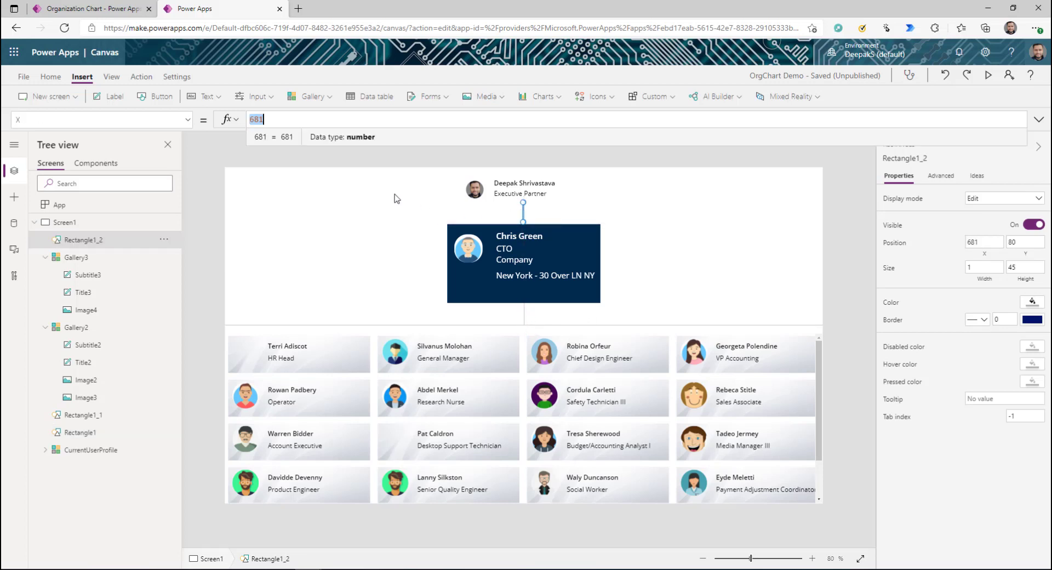
# Step: Copy the manager gallery's X formula Parent.Width/2-Self.Width/2 to the X of the new connector line
pyautogui.click(516, 191)
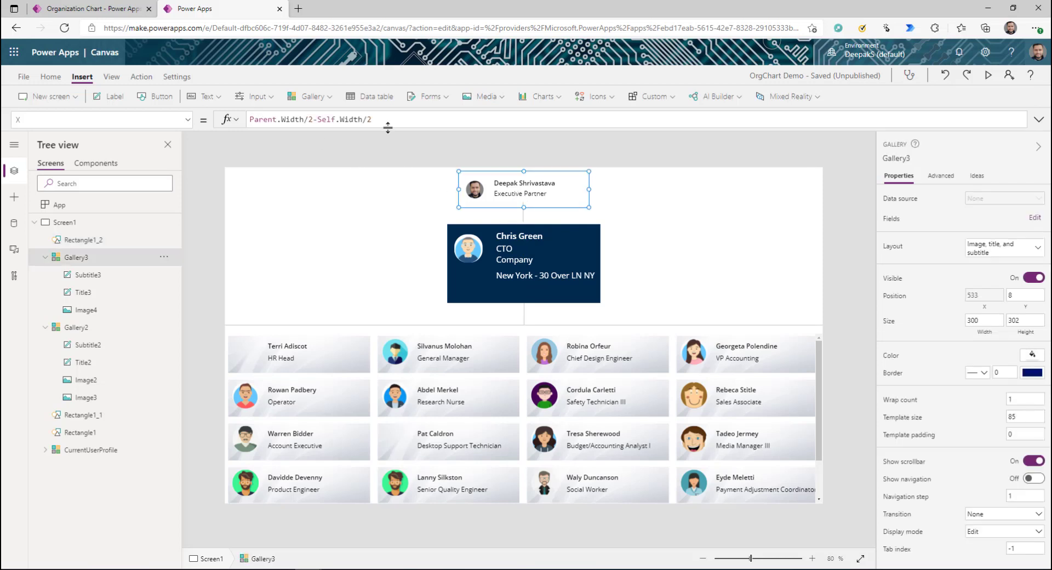
pyautogui.moveTo(392, 120); pyautogui.dragTo(249, 120)
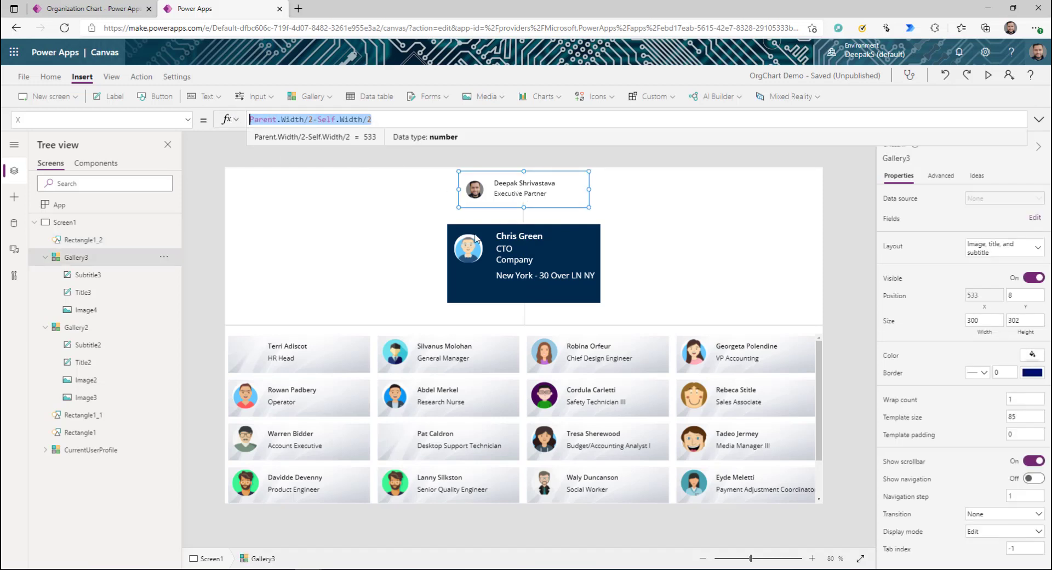
pyautogui.click(521, 218)
# Step: Give the manager gallery a light blue fill and set its height to 85
pyautogui.click(567, 197)
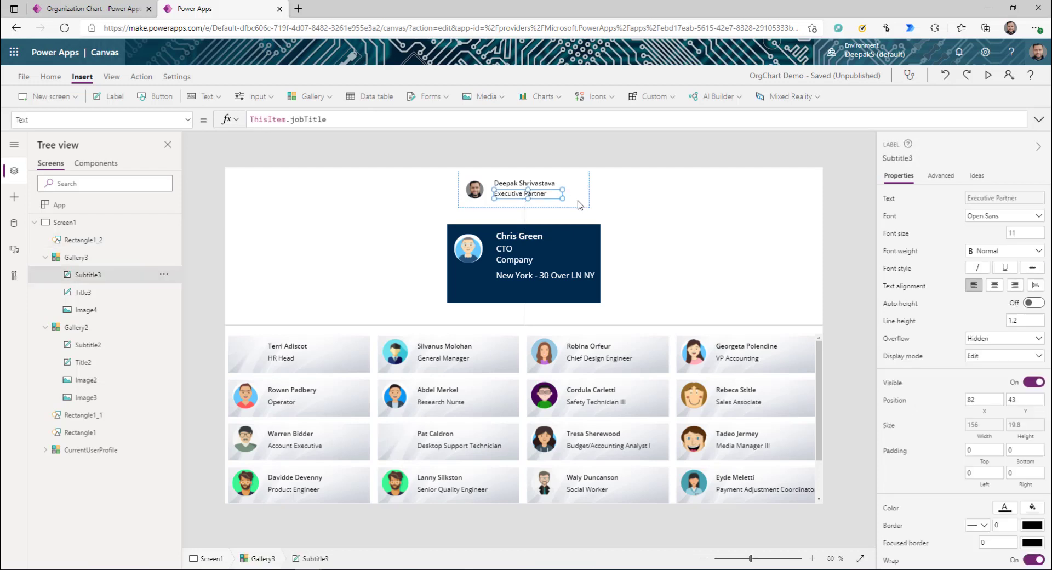
pyautogui.click(576, 201)
pyautogui.click(1032, 355)
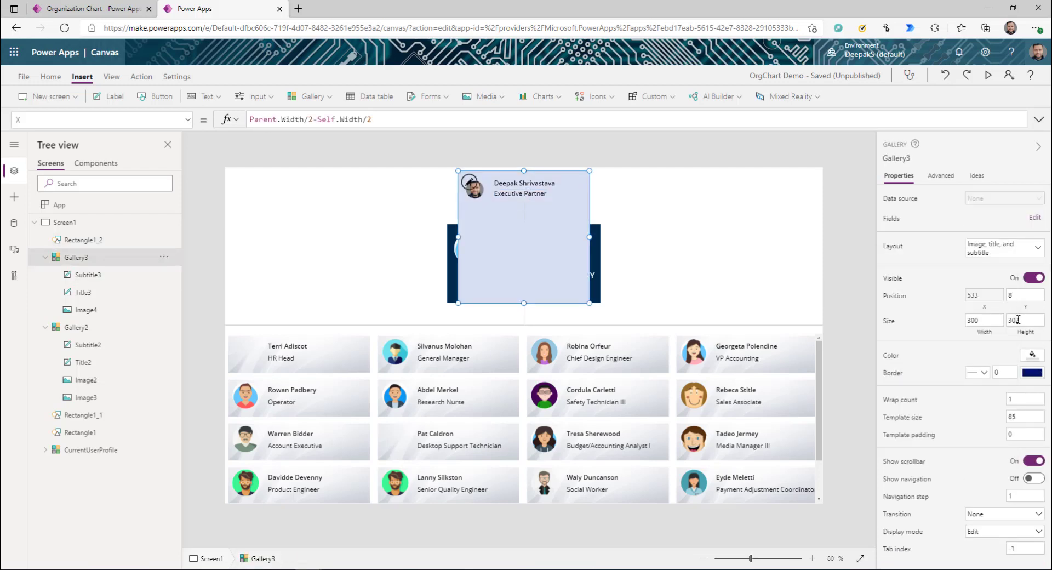
pyautogui.doubleClick(1013, 319)
pyautogui.click(468, 298)
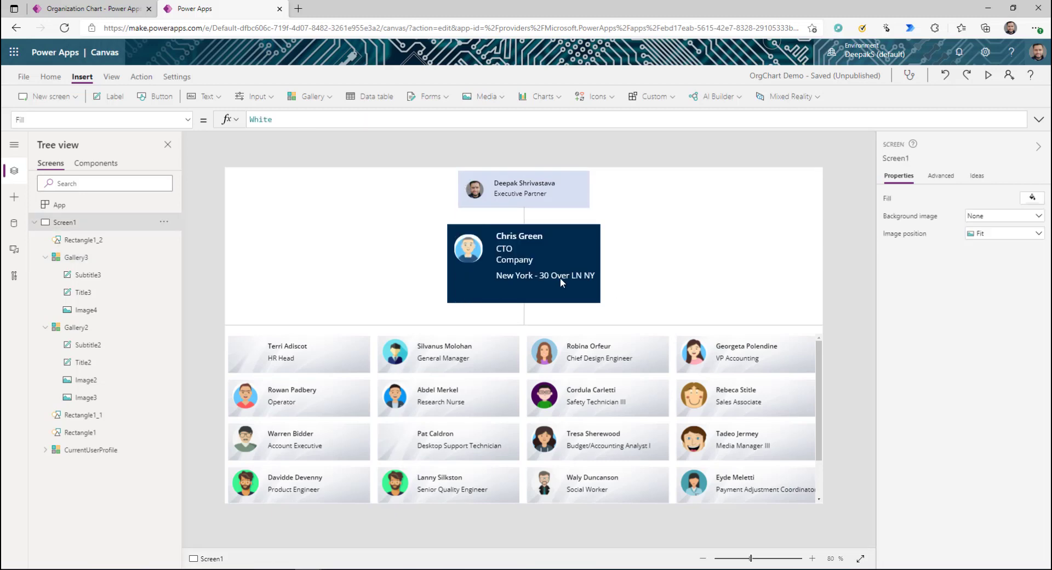
# Step: Preview the app and open the General Manager from the direct reports to check the manager card
pyautogui.press('F5')
pyautogui.click(420, 337)
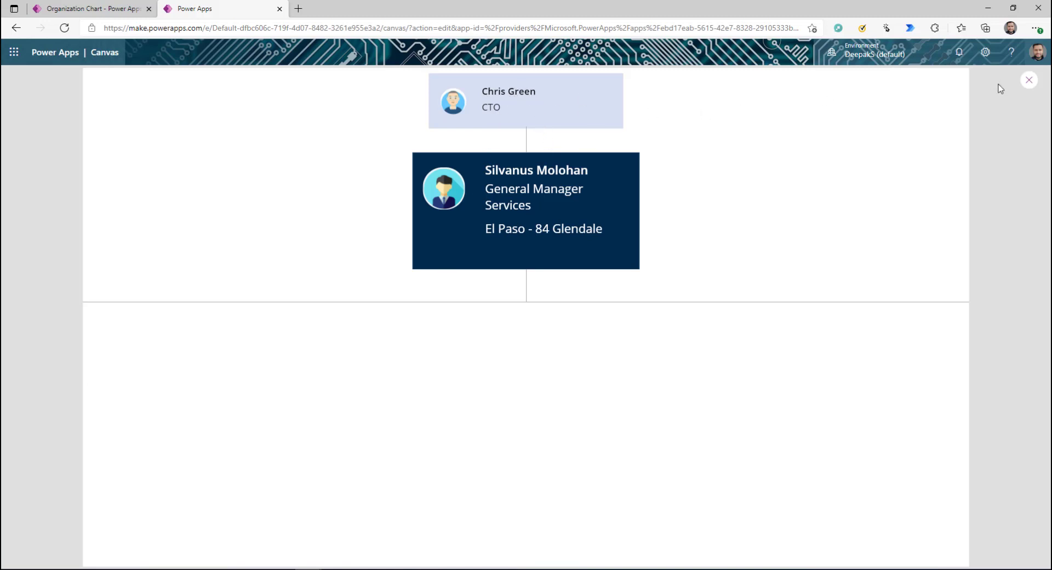
pyautogui.click(1028, 80)
# Step: Copy the direct reports gallery's OnSelect formula Set(varcurrentuser,ThisItem.userPrincipalName) into the manager gallery's OnSelect
pyautogui.click(351, 397)
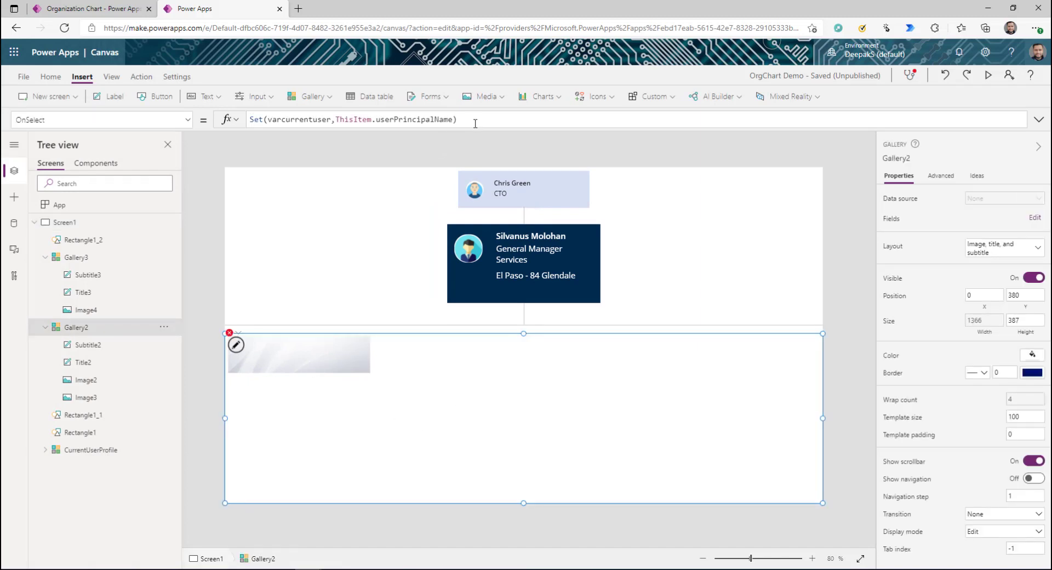
pyautogui.moveTo(474, 119); pyautogui.dragTo(247, 122)
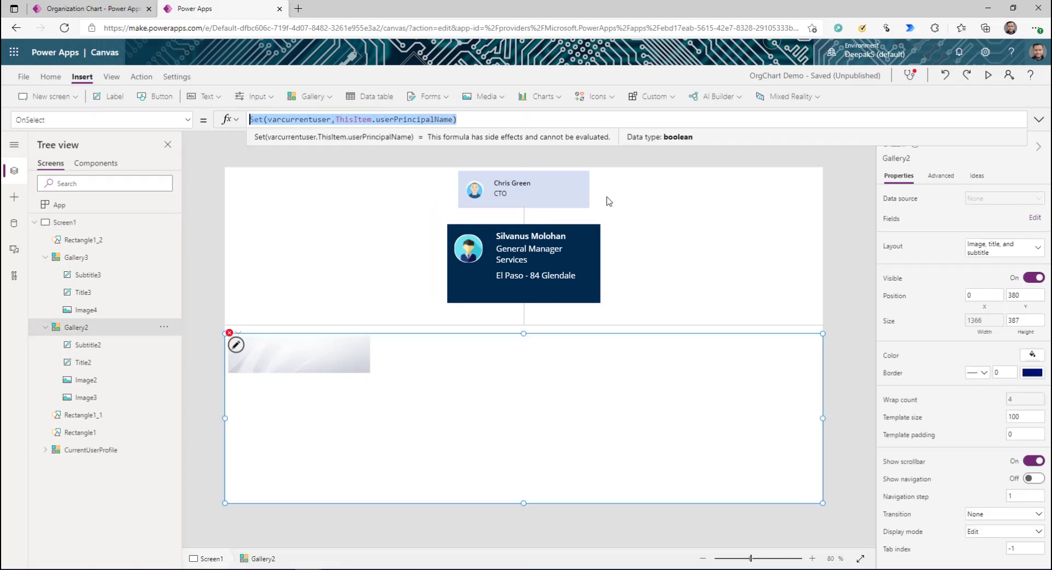
pyautogui.click(580, 203)
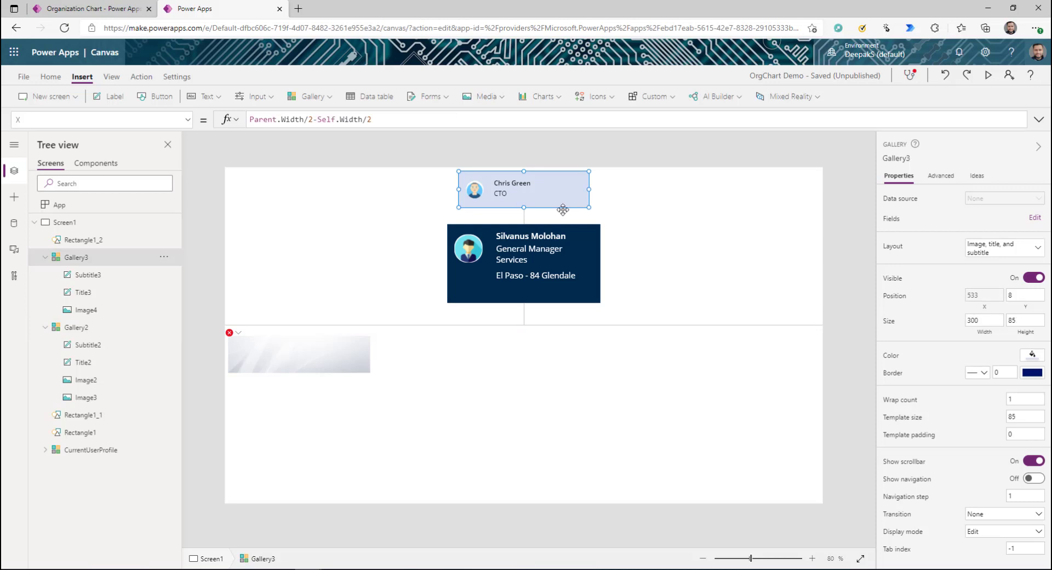
pyautogui.click(188, 120)
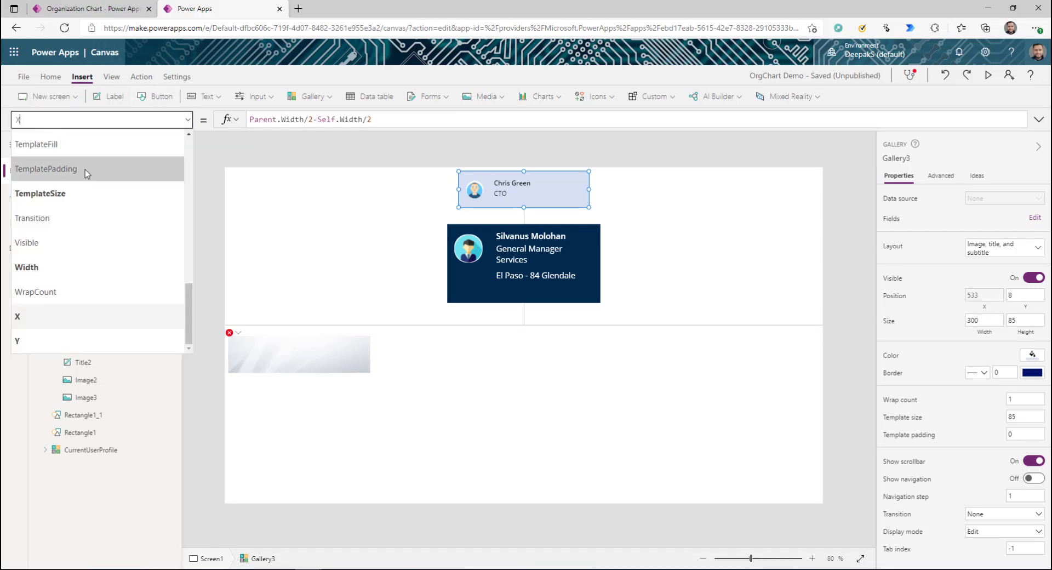
pyautogui.scroll(3, 53, 193)
pyautogui.click(46, 156)
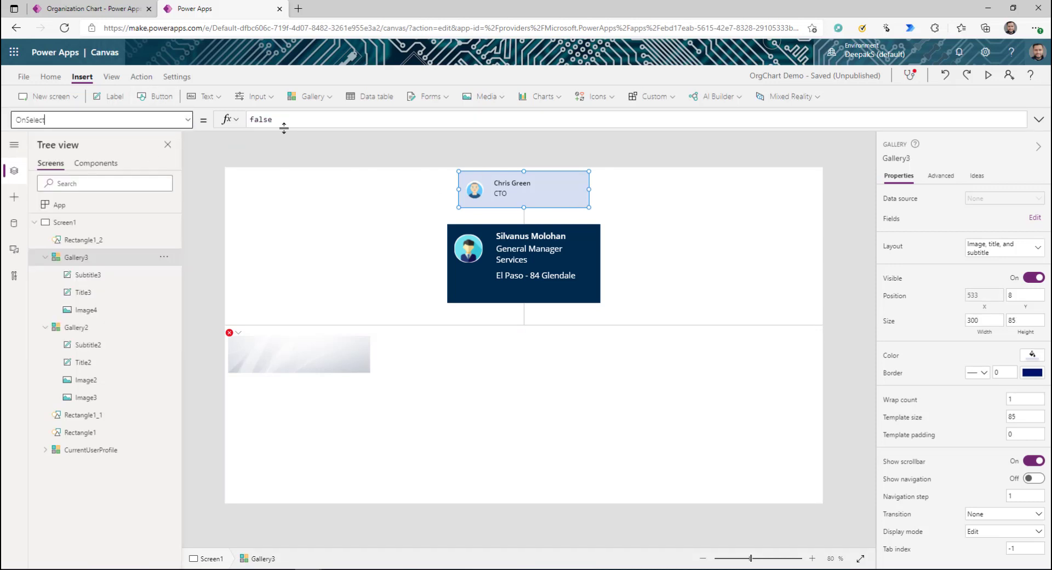
pyautogui.doubleClick(260, 119)
pyautogui.hotkey('ctrl', 'v')
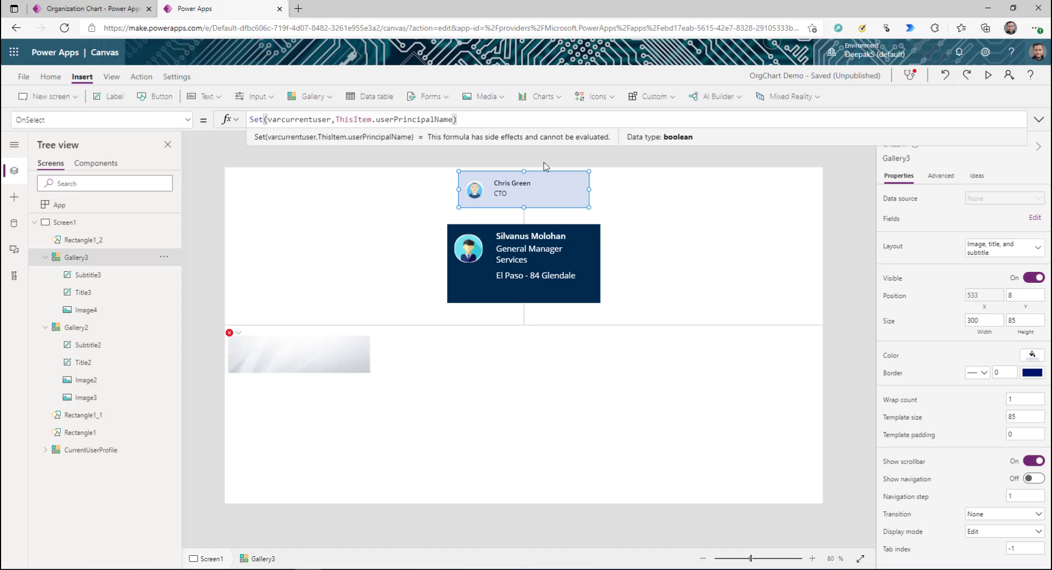
# Step: Preview the app again, testing navigation up through the manager card and down to the Chief Design Engineer
pyautogui.click(985, 76)
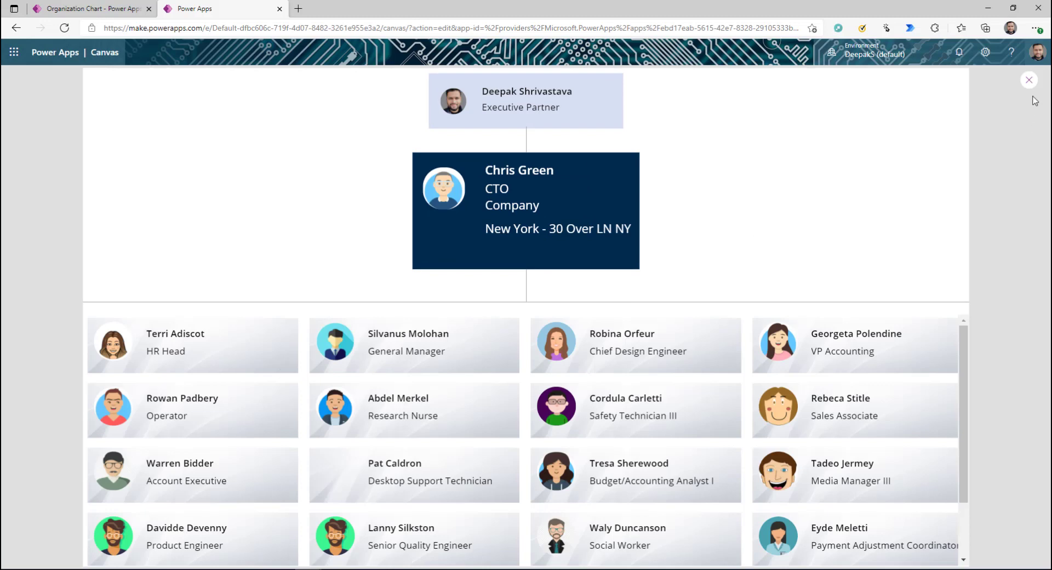
pyautogui.click(1029, 79)
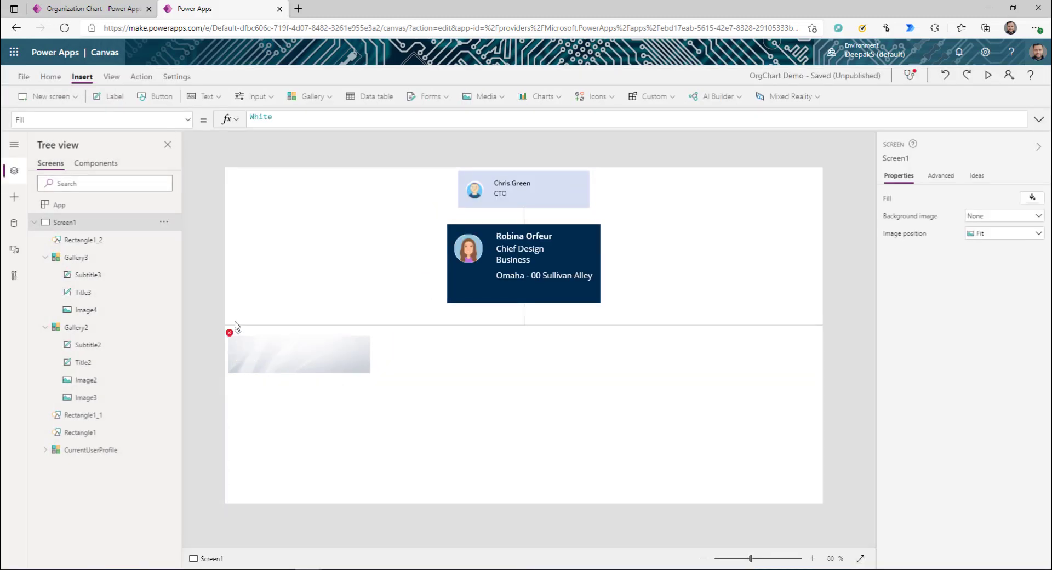
# Step: Set the direct reports photo's Image formula to IfError(Office365Users.UserPhotoV2(ThisItem.userPrincipalName),SampleImage,Office365Users.UserPhotoV2(ThisItem.userPrincipalName)), format it and review its three arguments
pyautogui.click(248, 346)
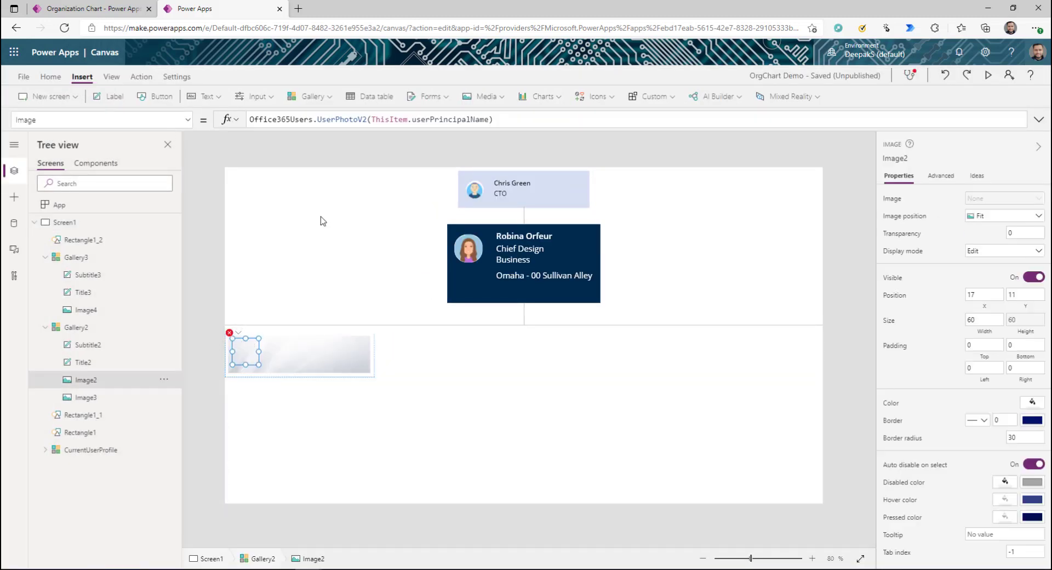
pyautogui.click(470, 119)
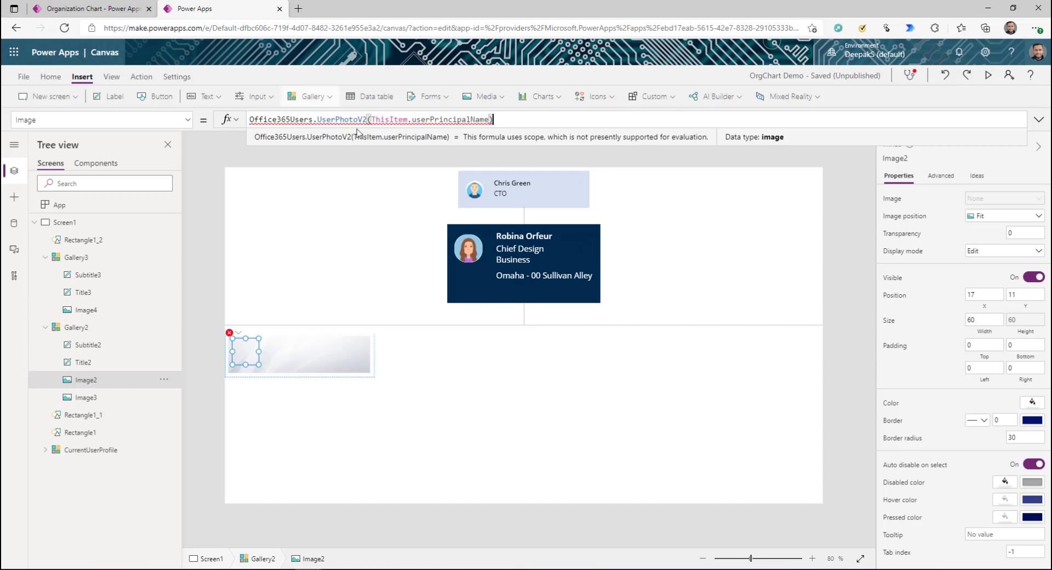
pyautogui.moveTo(455, 119)
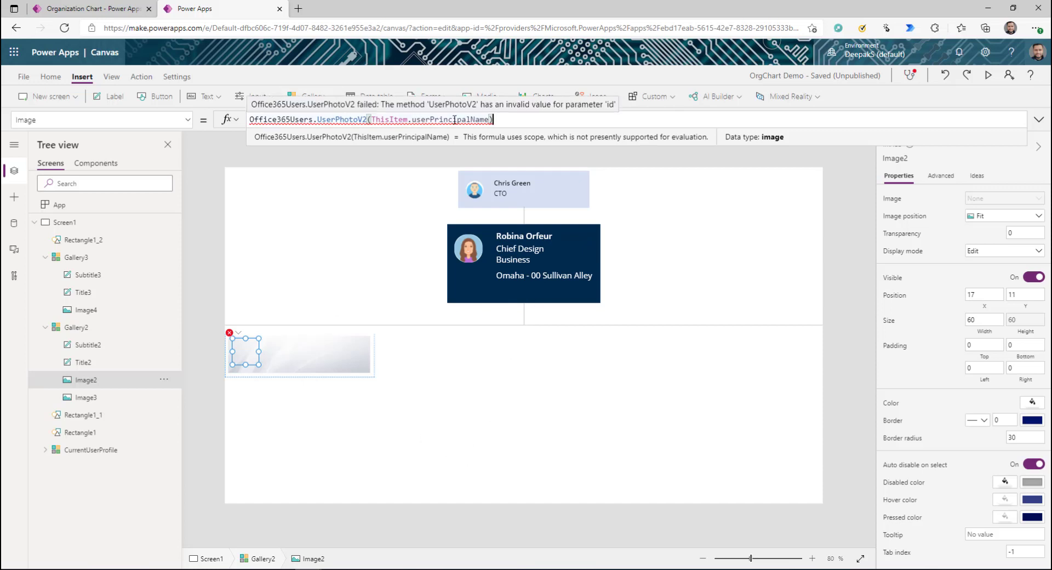
pyautogui.click(504, 143)
pyautogui.hotkey('ctrl', 'a')
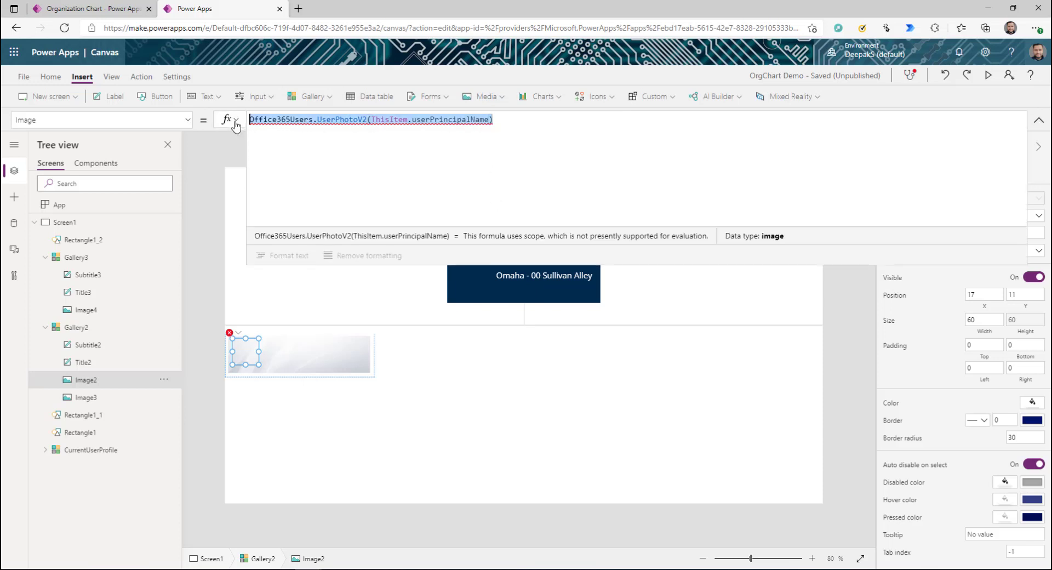
pyautogui.hotkey('ctrl', 'v')
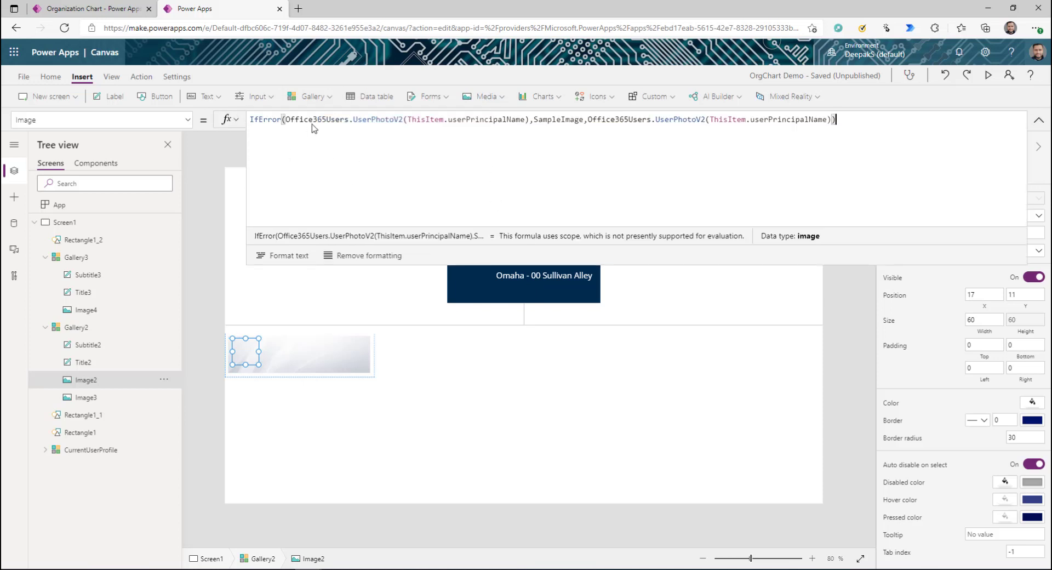
pyautogui.click(301, 254)
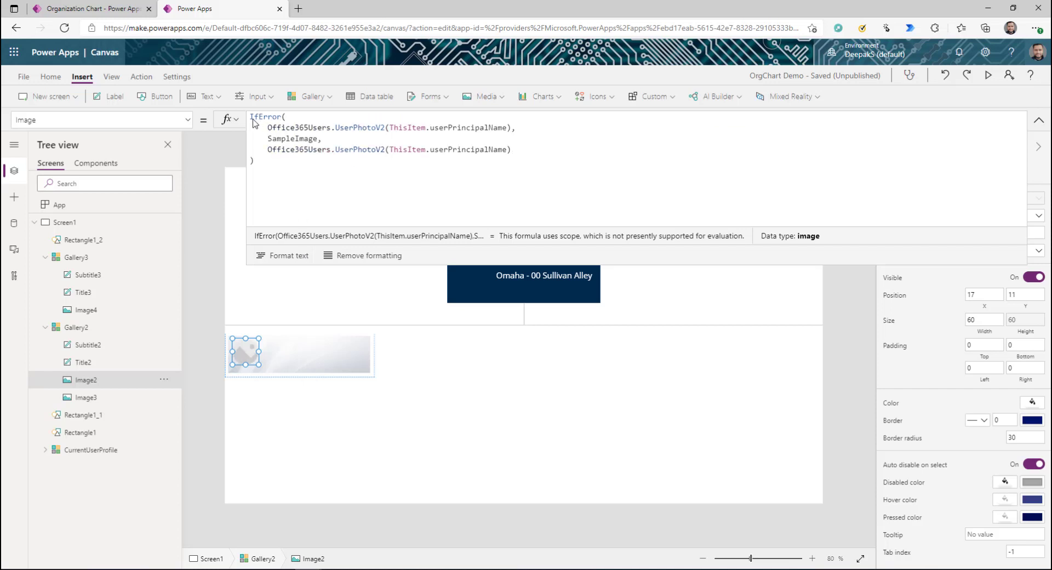
pyautogui.click(274, 128)
pyautogui.moveTo(268, 127); pyautogui.dragTo(513, 127)
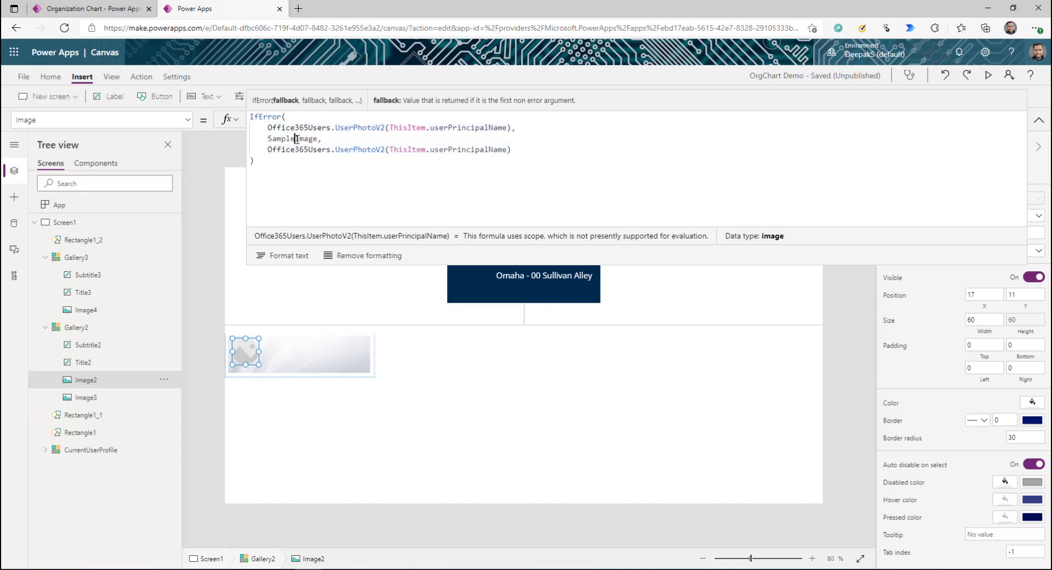
pyautogui.doubleClick(292, 139)
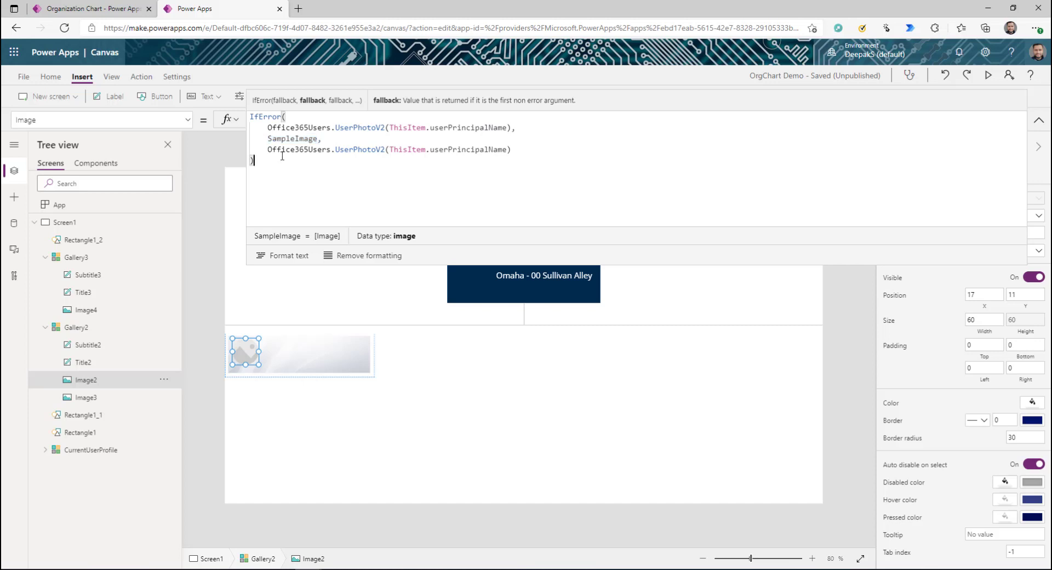
pyautogui.moveTo(267, 149); pyautogui.dragTo(506, 158)
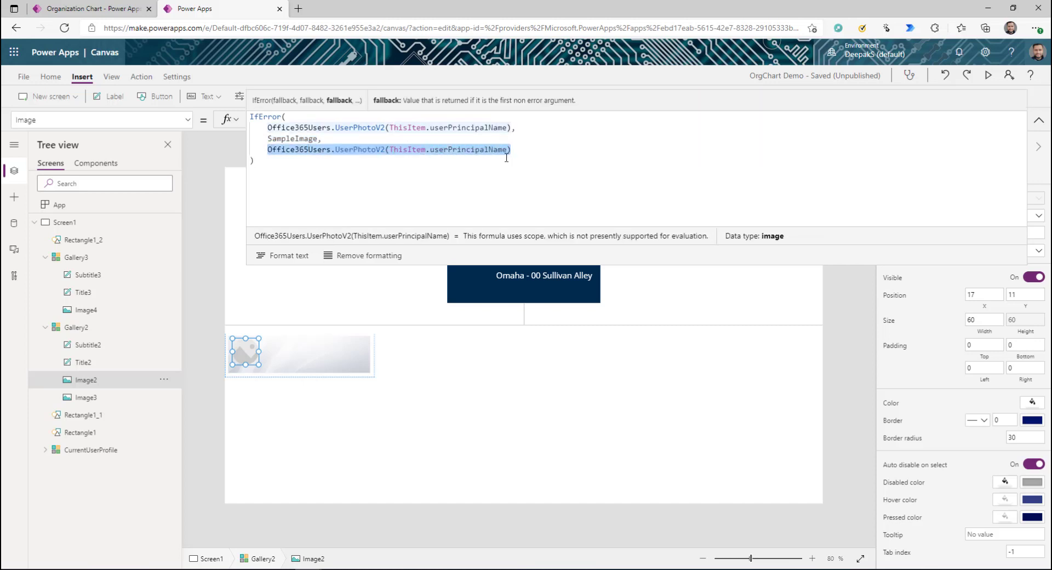
pyautogui.click(527, 187)
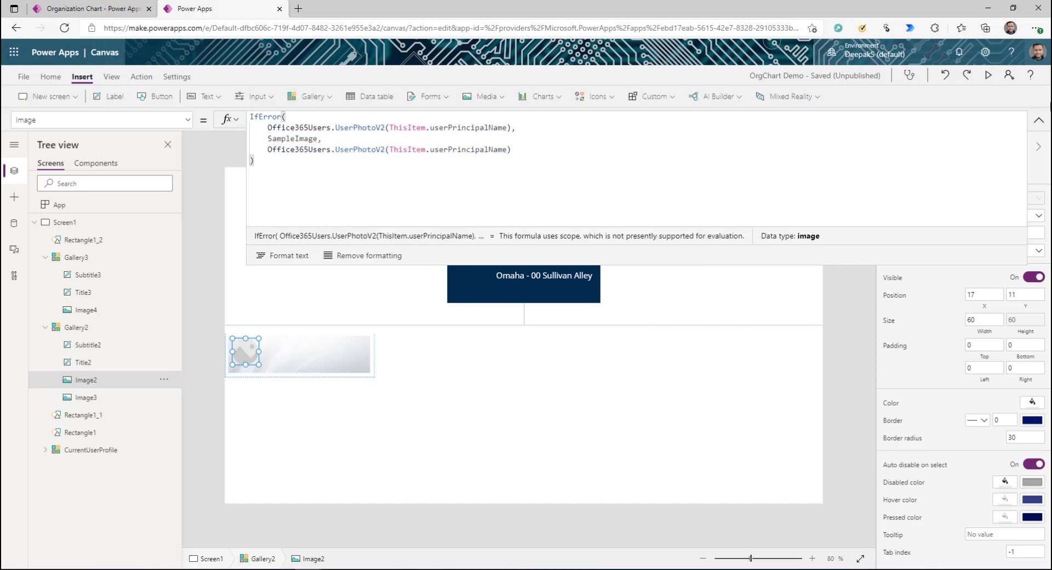
# Step: Preview the app and open the Chief Design Engineer to test the photo fallback, then return to editing and collapse the formula bar
pyautogui.click(987, 77)
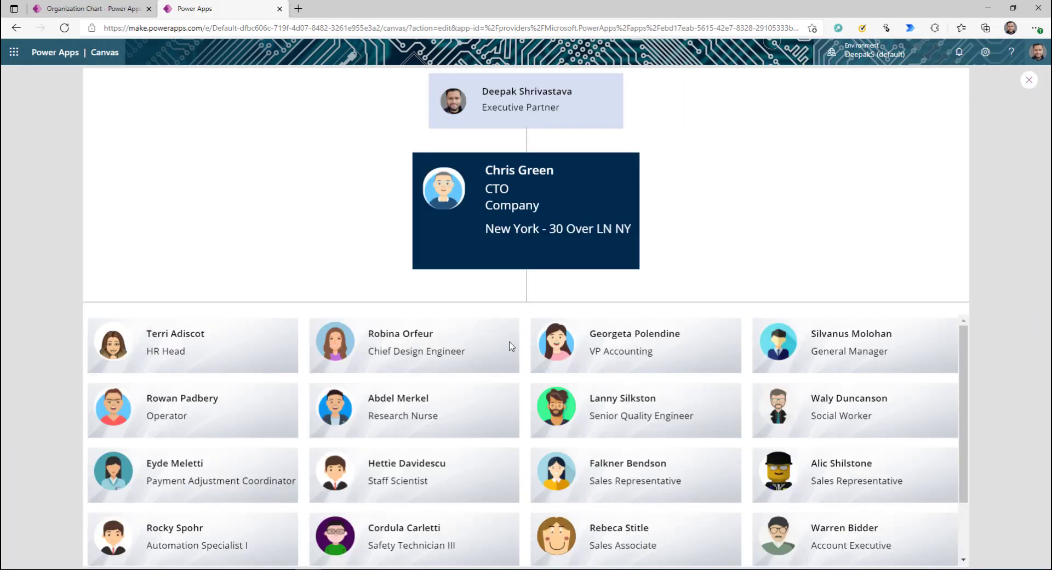
pyautogui.click(439, 337)
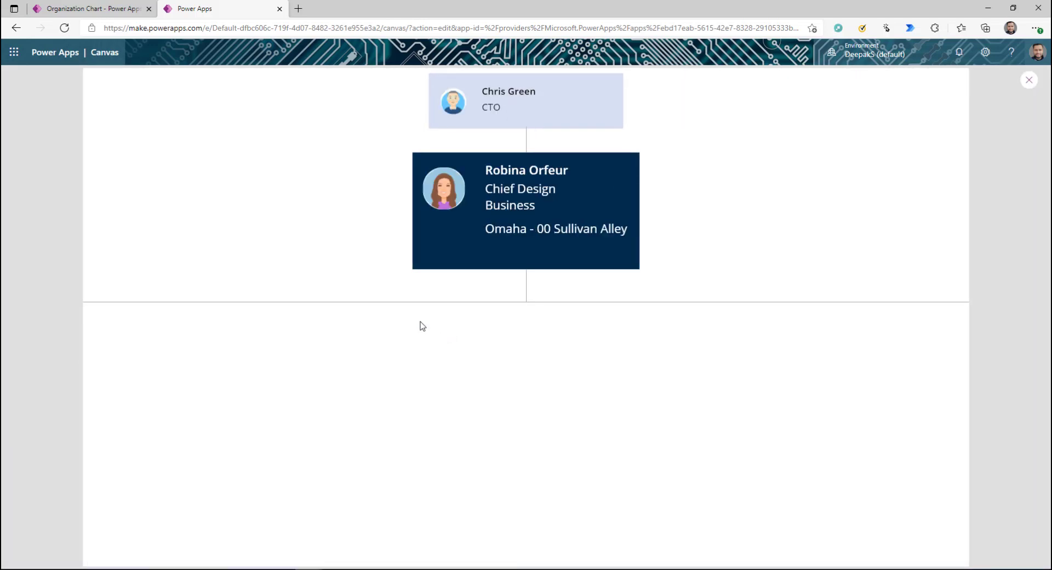
pyautogui.click(1029, 80)
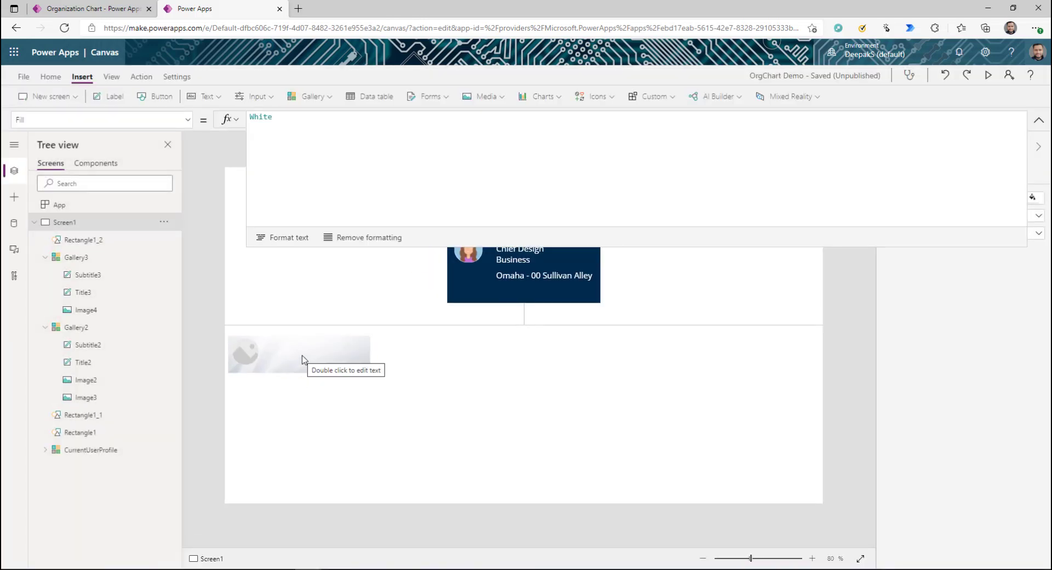
pyautogui.click(1038, 120)
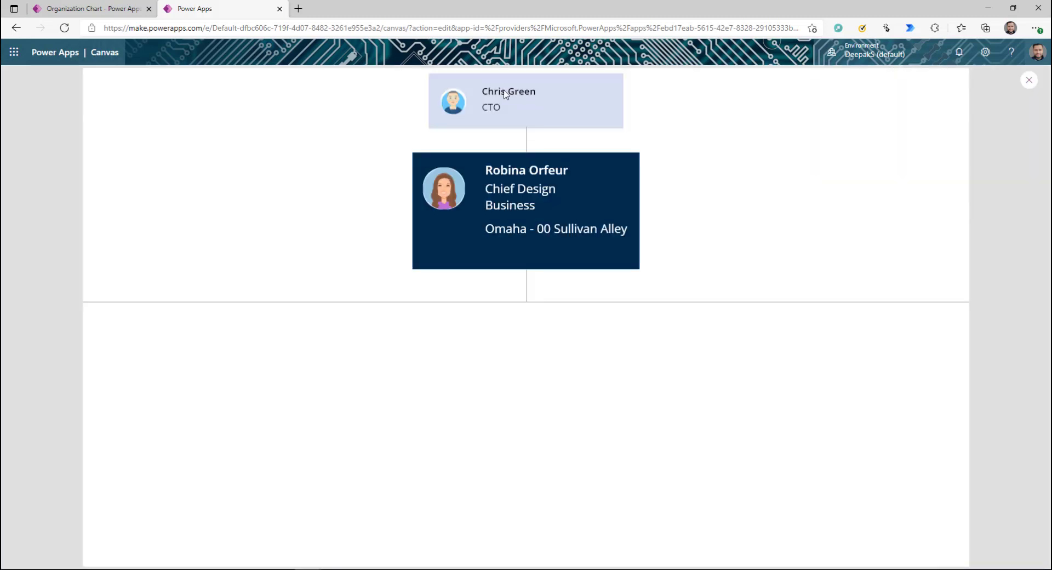
# Step: Preview the app again and navigate up through the manager cards to the Executive Partner to check the topmost manager card
pyautogui.click(505, 95)
pyautogui.click(517, 93)
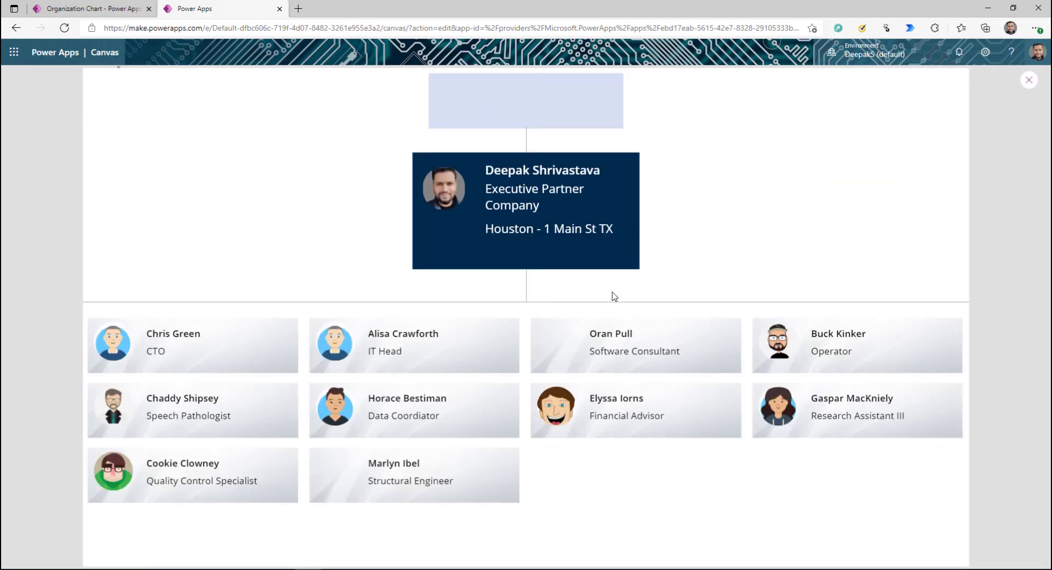
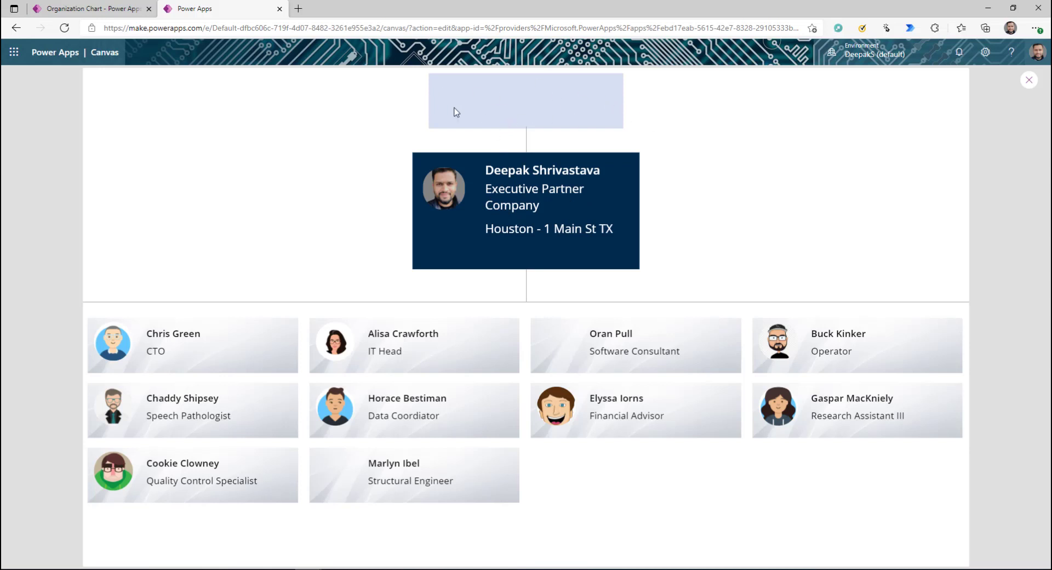
pyautogui.click(1028, 82)
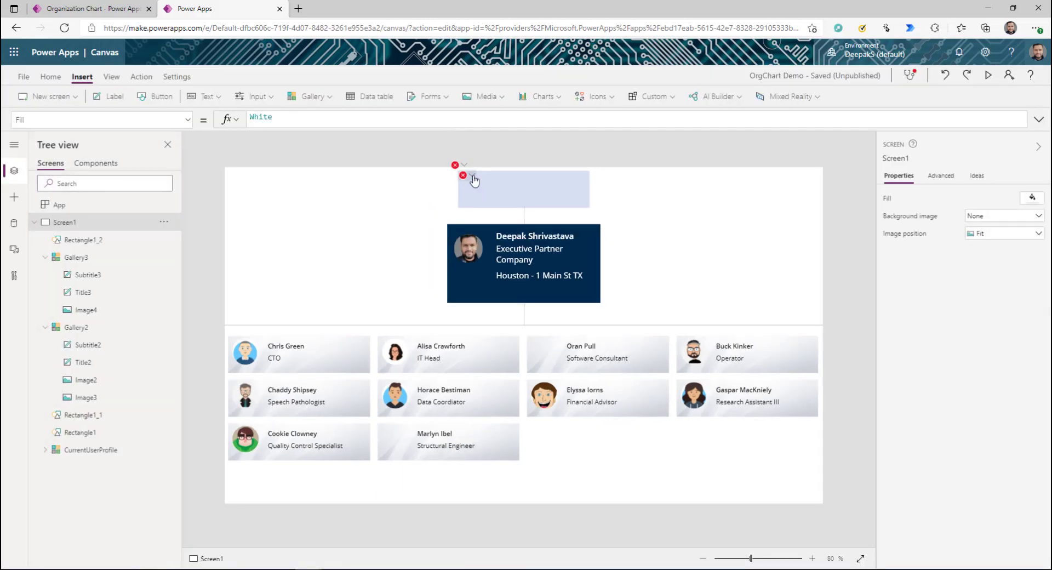
# Step: Set the manager gallery's Items formula to IfError(Office365Users.ManagerV2(varcurrentuser),[],Office365Users.ManagerV2(varcurrentuser)) and review its arguments
pyautogui.click(471, 176)
pyautogui.click(504, 181)
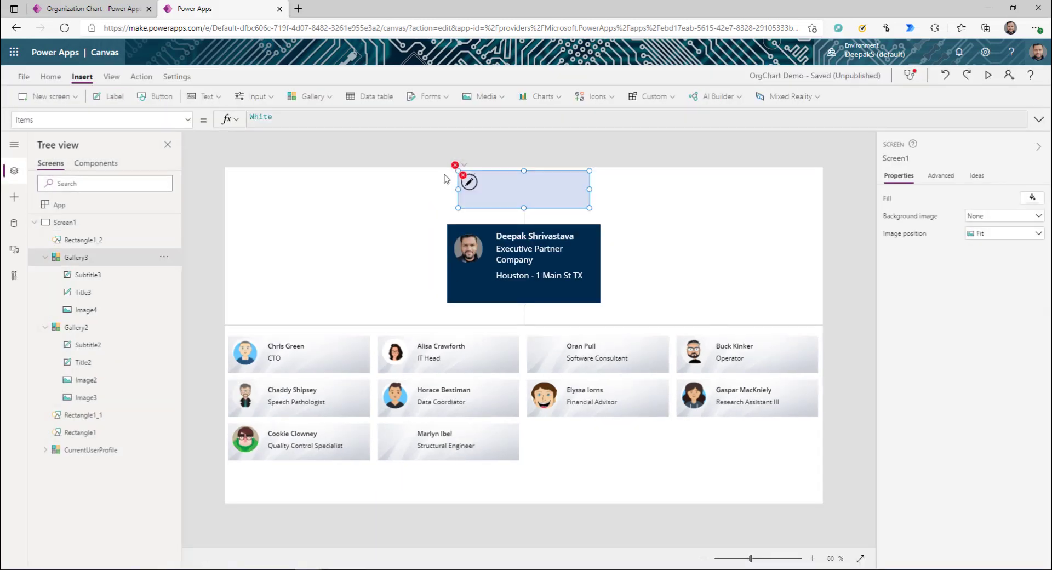
pyautogui.click(340, 124)
pyautogui.hotkey('ctrl', 'a')
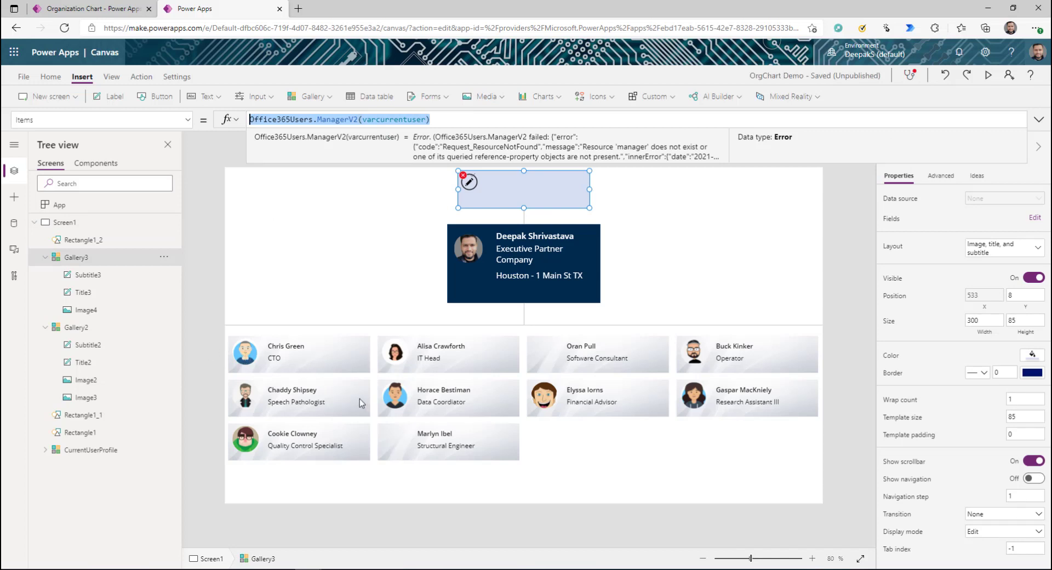
pyautogui.click(360, 119)
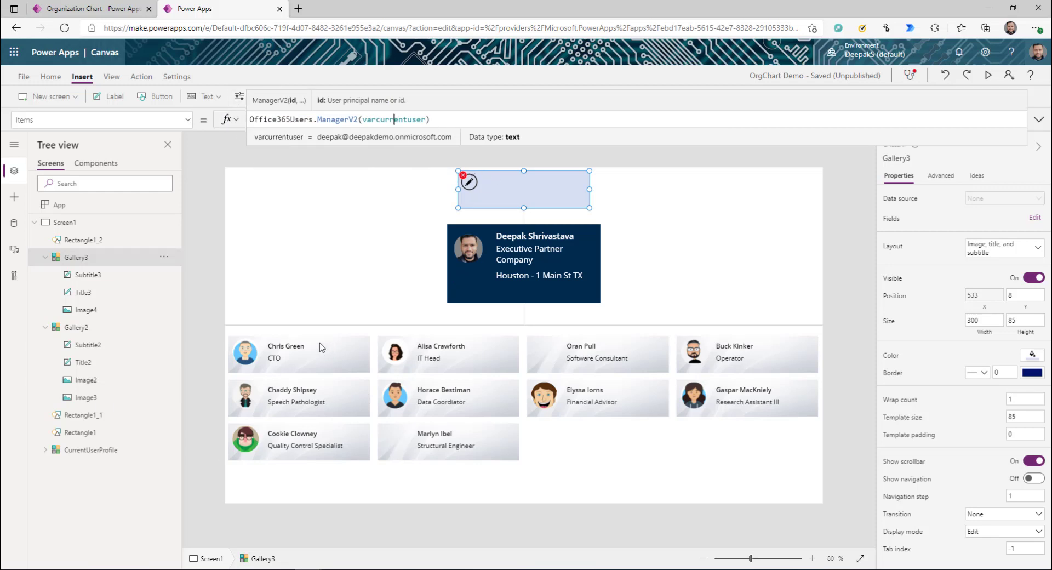
pyautogui.click(249, 120)
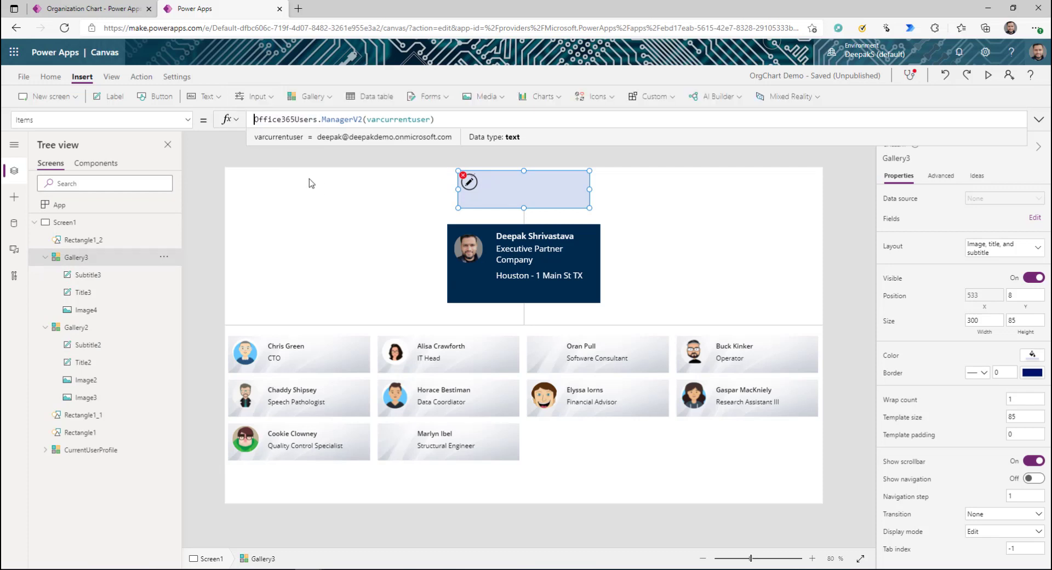
pyautogui.press('Left')
pyautogui.write('IfError(')
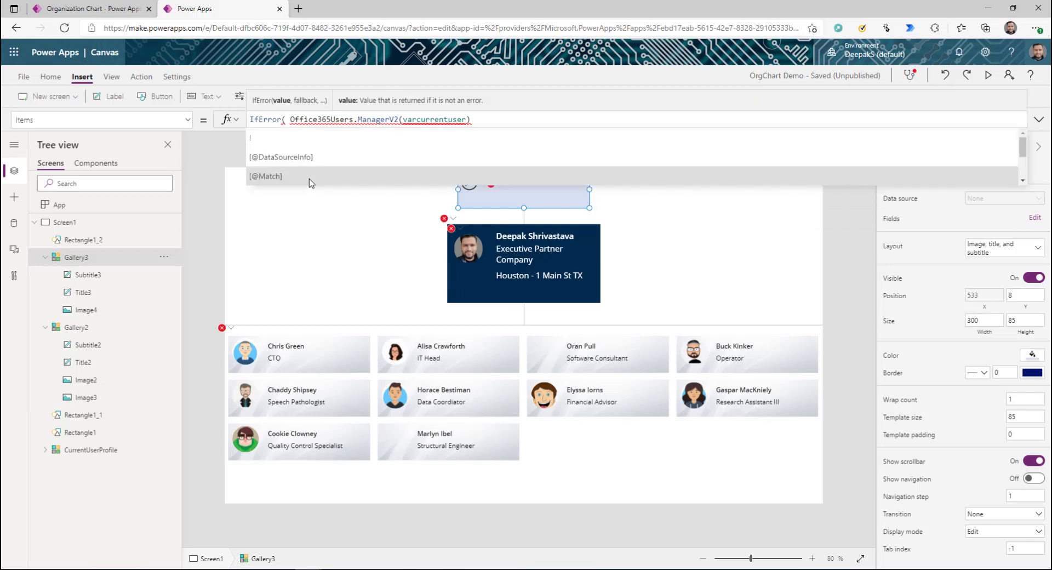
pyautogui.press('Delete')
pyautogui.click(486, 123)
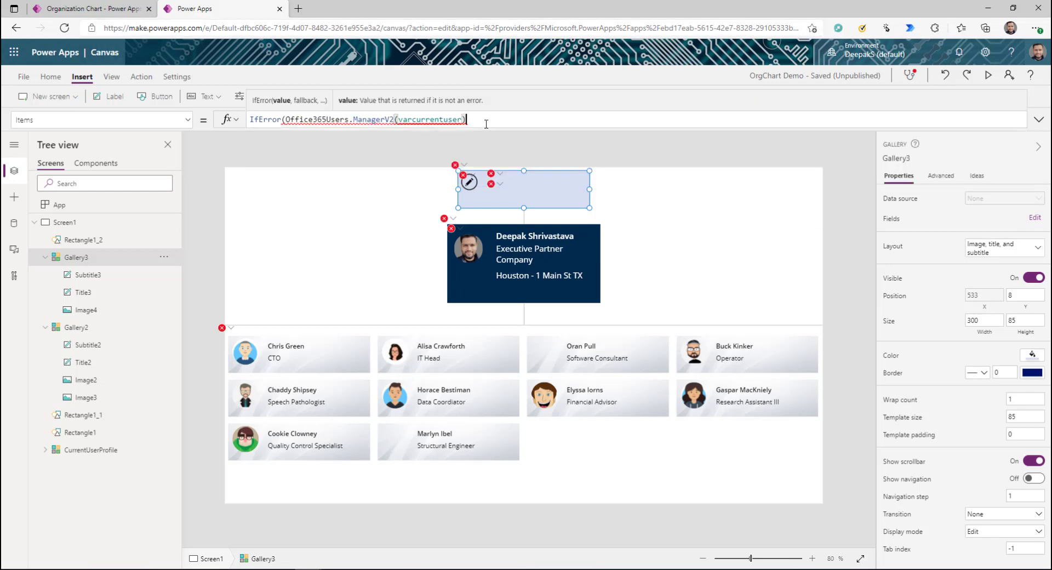
pyautogui.write(',[]')
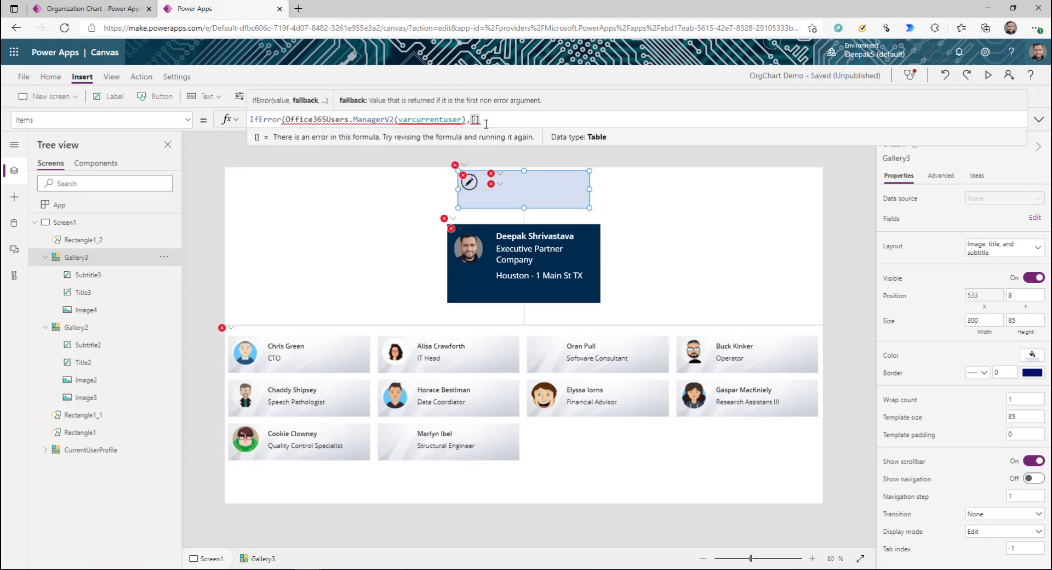
pyautogui.write(',')
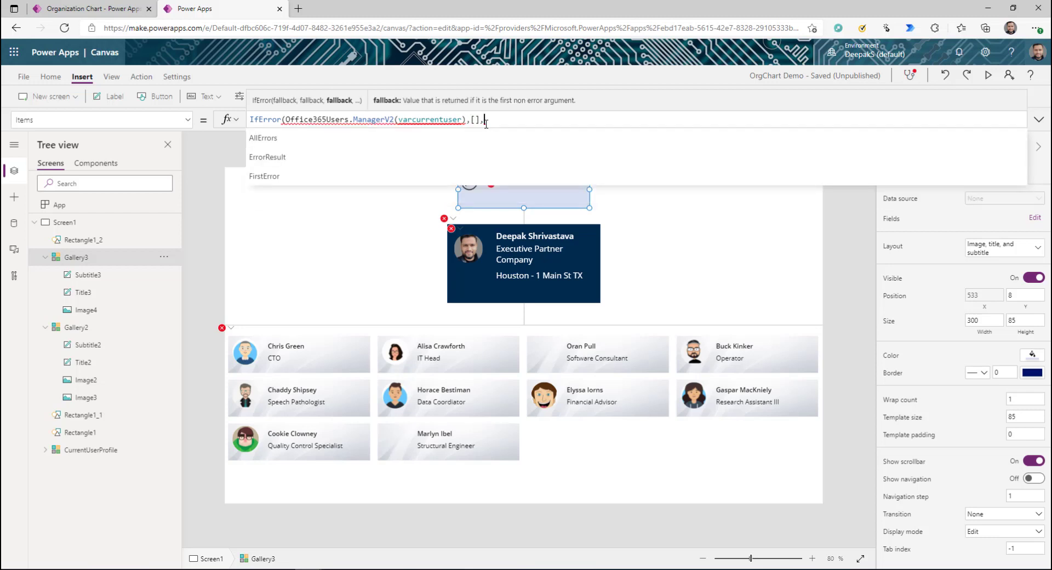
pyautogui.moveTo(286, 119); pyautogui.dragTo(386, 120)
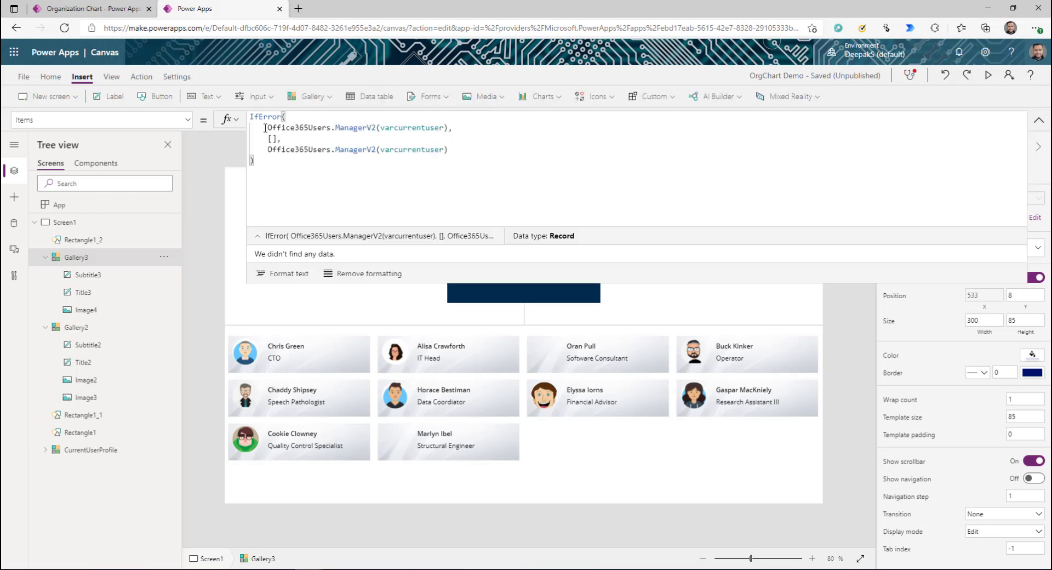
pyautogui.moveTo(266, 128); pyautogui.dragTo(453, 127)
pyautogui.moveTo(268, 139); pyautogui.dragTo(278, 138)
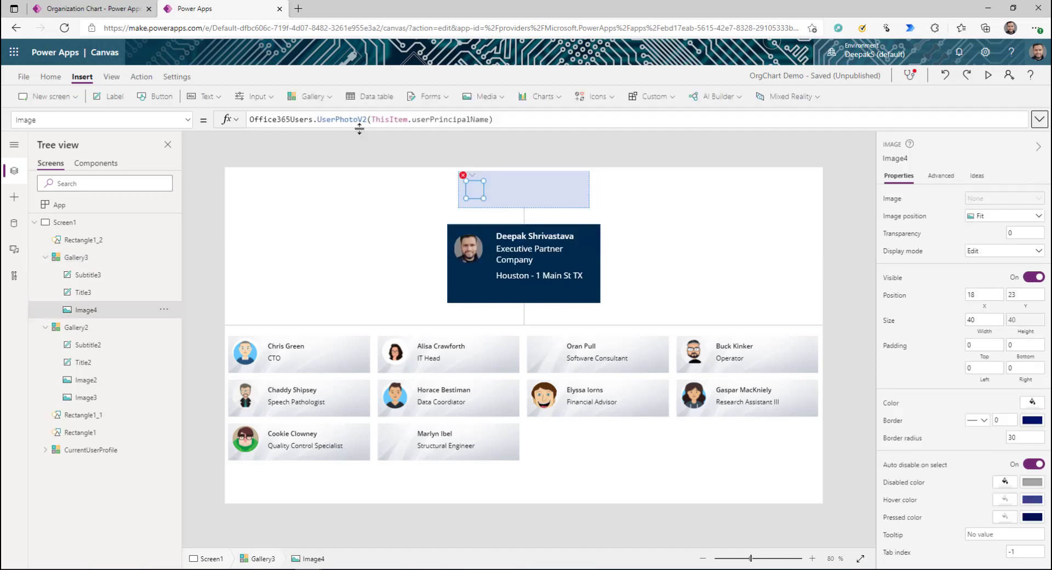
# Step: Set the manager gallery photo's Image formula to IfError(Office365Users.UserPhotoV2(ThisItem.userPrincipalName),SampleImage,Office365Users.UserPhotoV2(ThisItem.userPrincipalName))
pyautogui.click(360, 127)
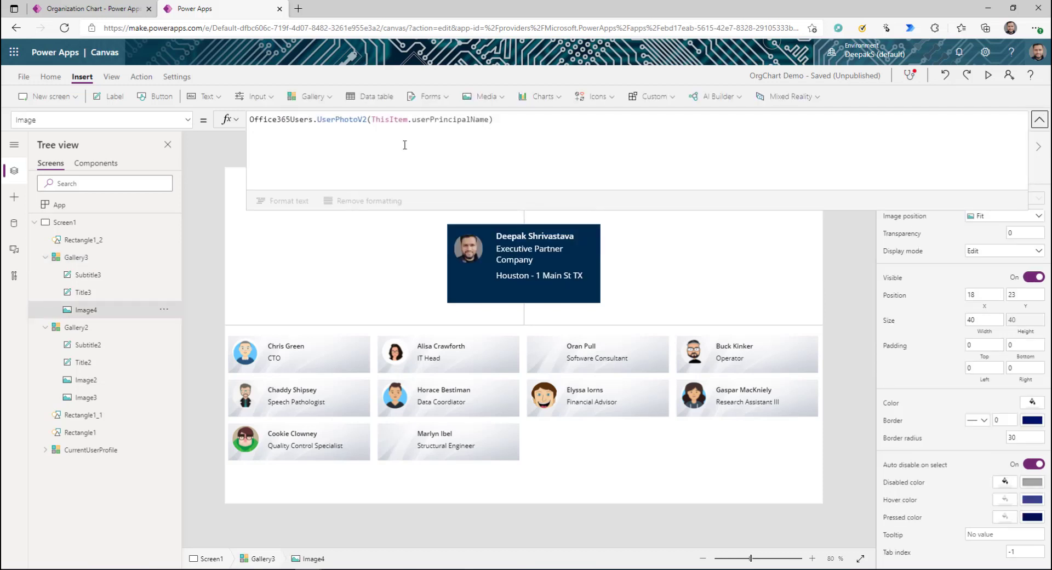
pyautogui.click(464, 134)
pyautogui.moveTo(497, 121); pyautogui.dragTo(262, 126)
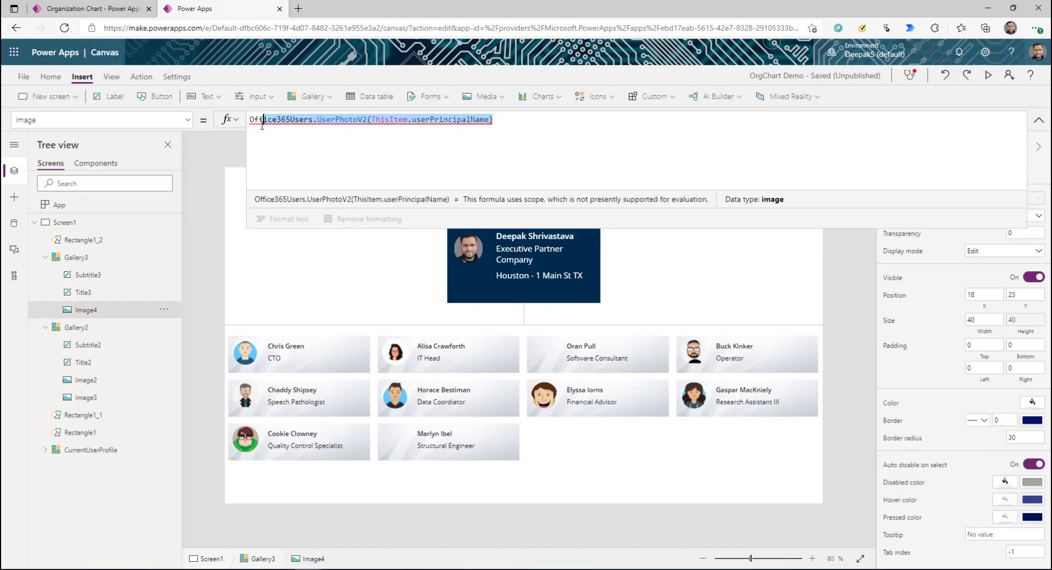
pyautogui.click(340, 139)
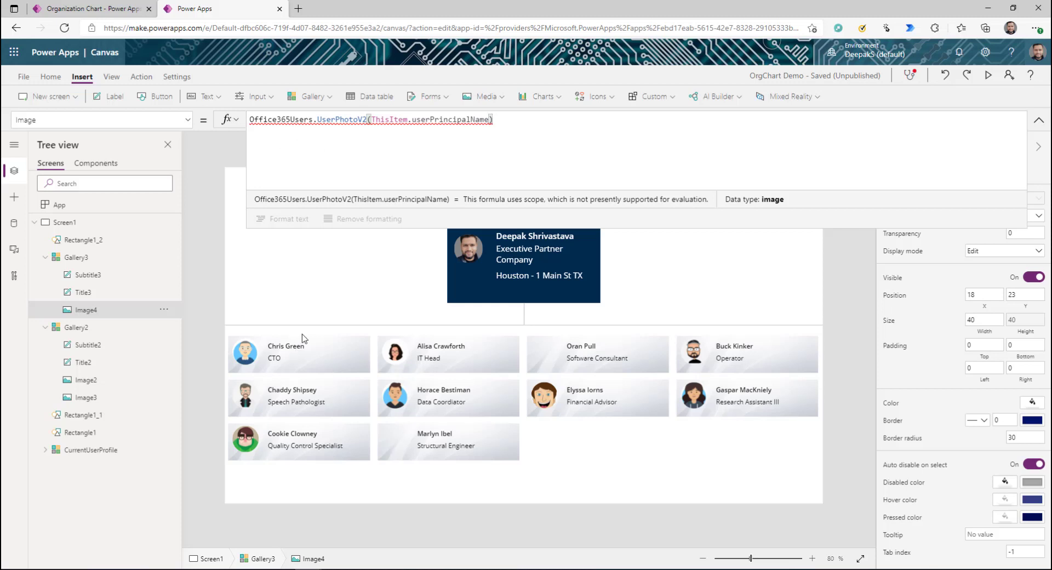
pyautogui.click(250, 121)
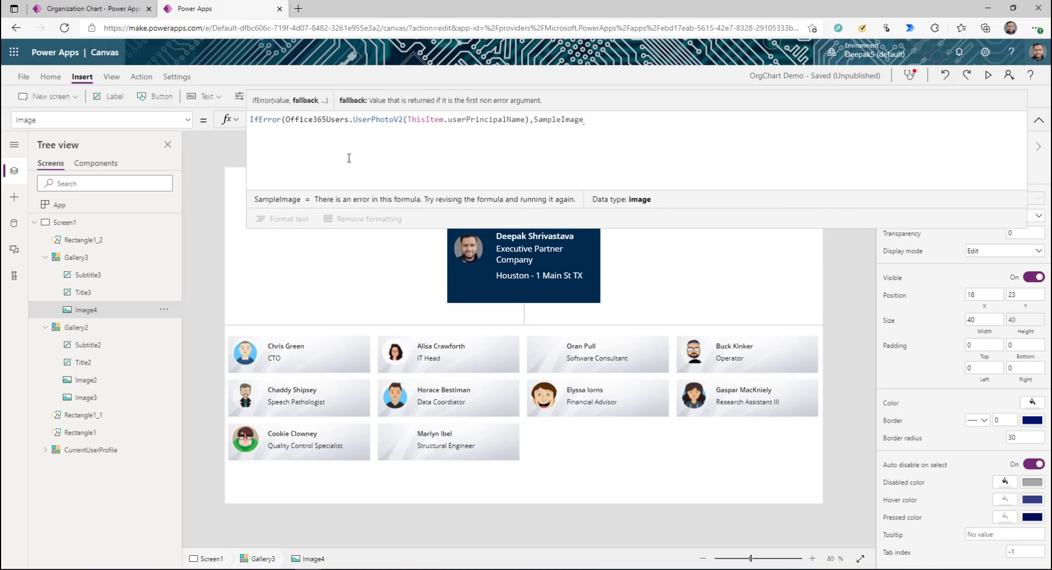
pyautogui.hotkey('ctrl', 'v')
pyautogui.write(')')
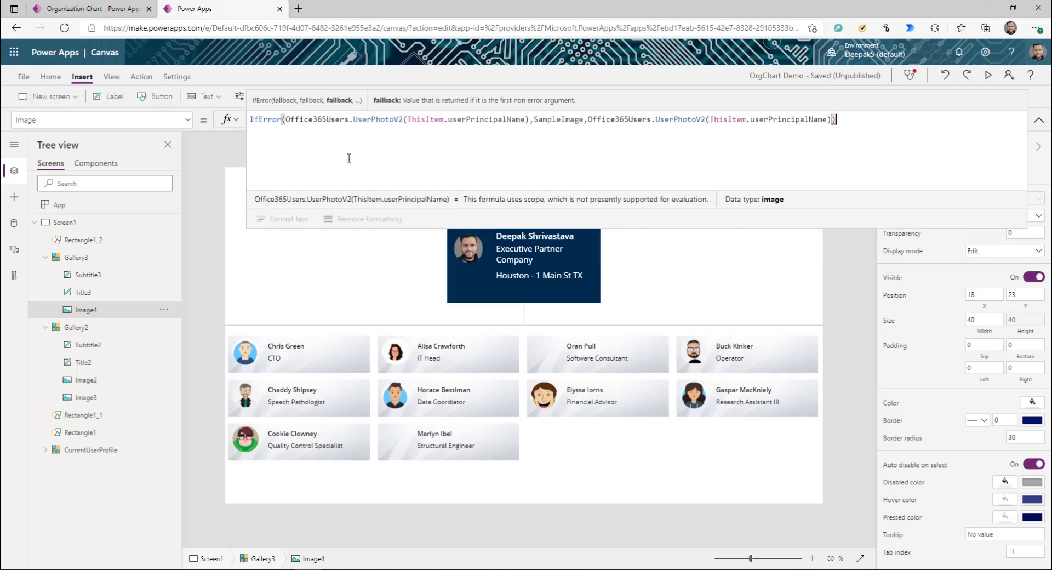
# Step: Set the manager gallery's Visible formula to If(IsBlank(First(Gallery3.AllItems).userPrincipalName),false,true)
pyautogui.click(565, 206)
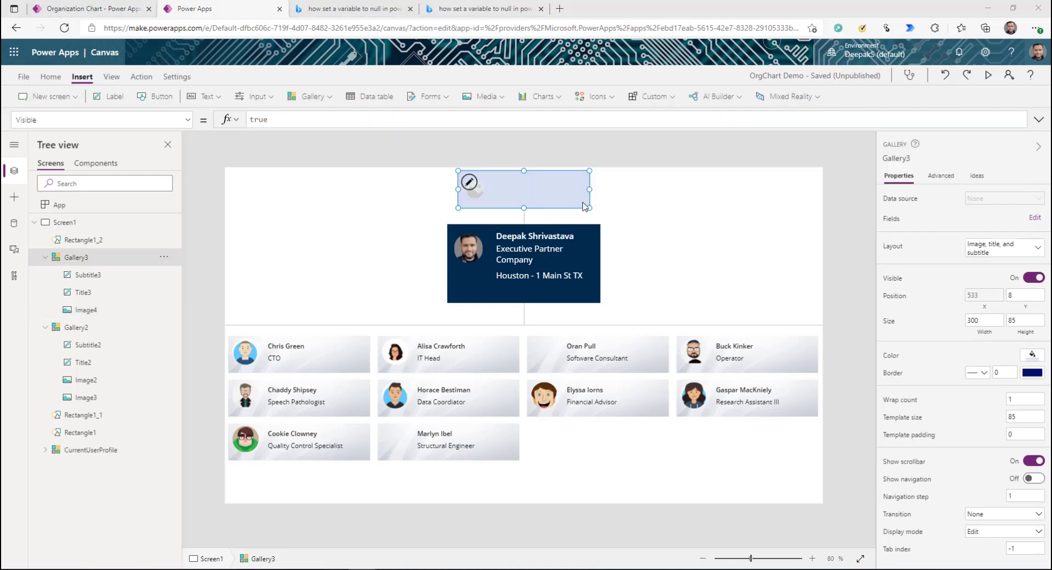
pyautogui.doubleClick(257, 119)
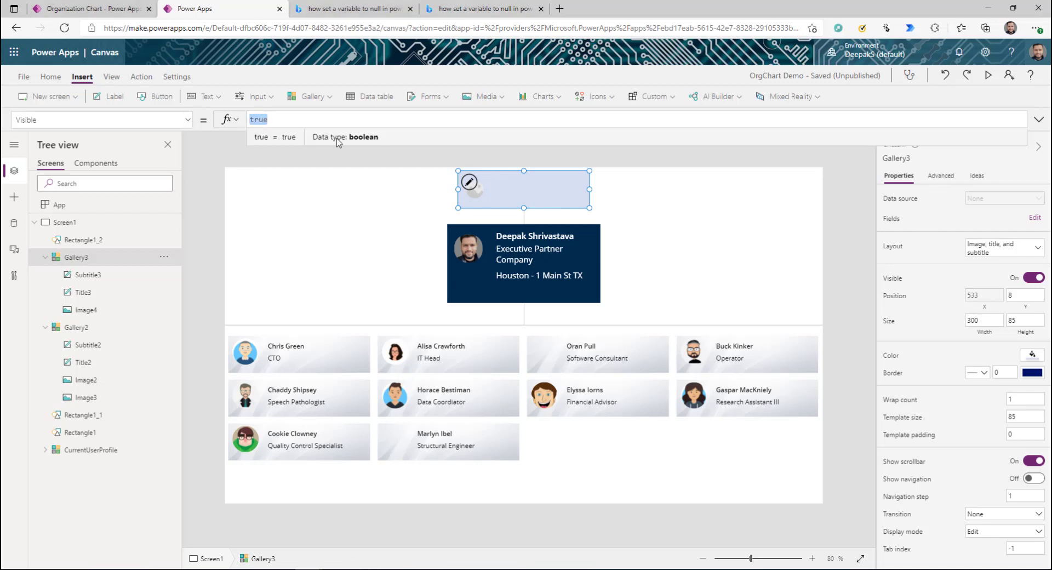
pyautogui.hotkey('ctrl', 'v')
pyautogui.click(1038, 120)
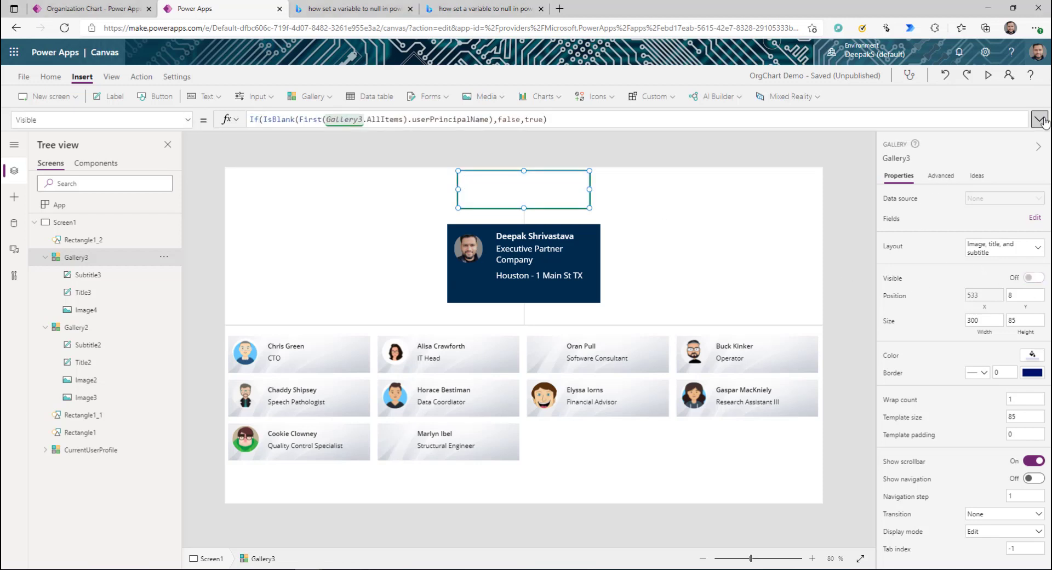
# Step: Review the IsBlank condition in the manager gallery's Visible formula and the empty-table fallback in its Items formula
pyautogui.click(286, 159)
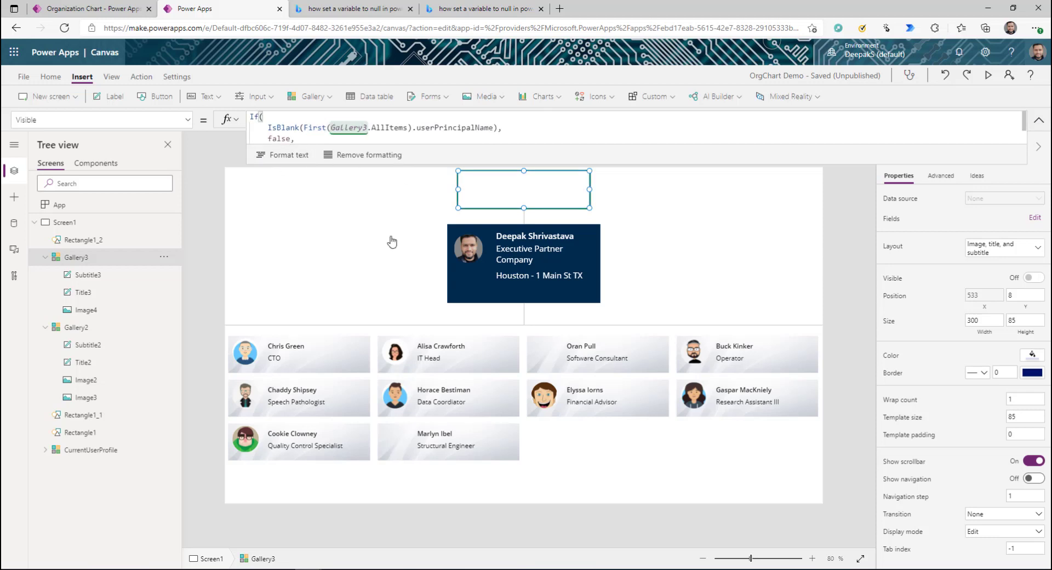
pyautogui.doubleClick(318, 129)
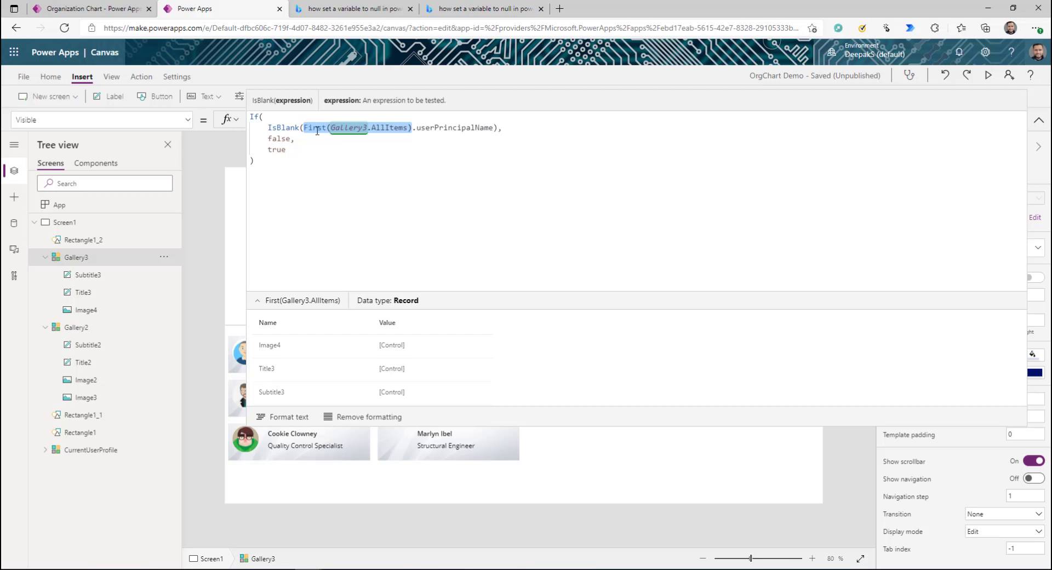
pyautogui.doubleClick(452, 128)
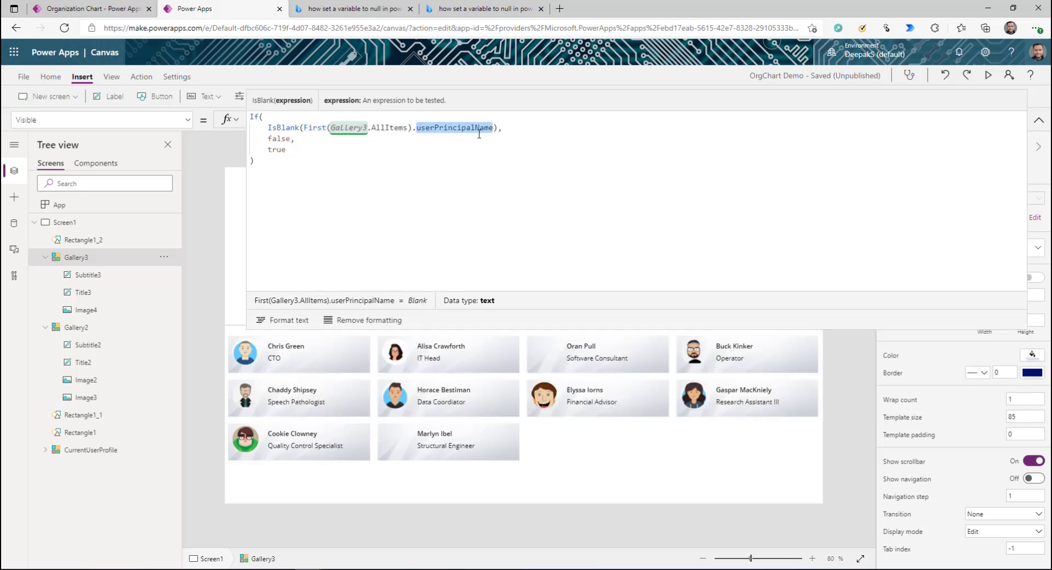
pyautogui.moveTo(267, 127); pyautogui.dragTo(498, 127)
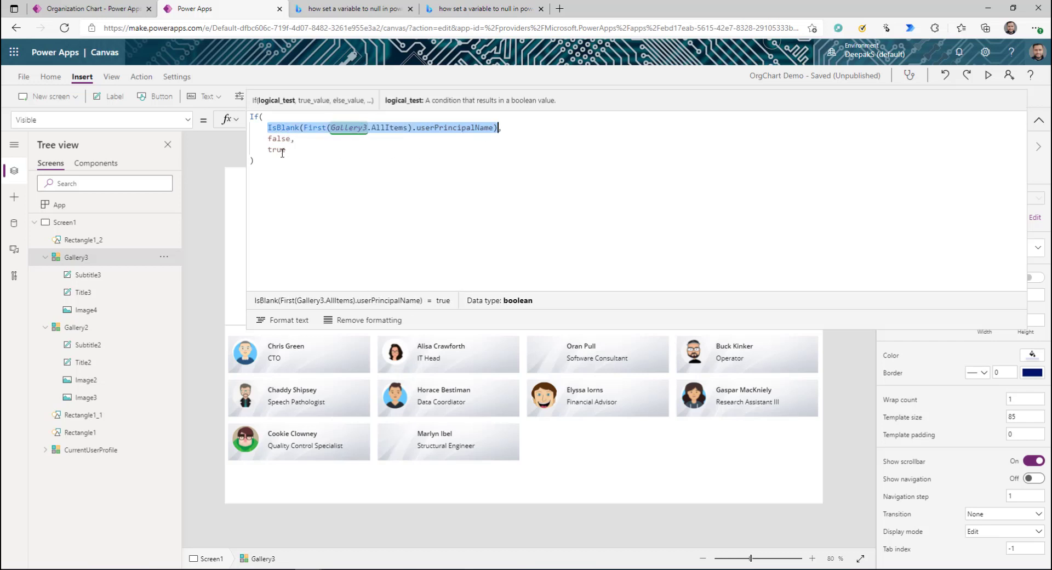
pyautogui.click(1037, 120)
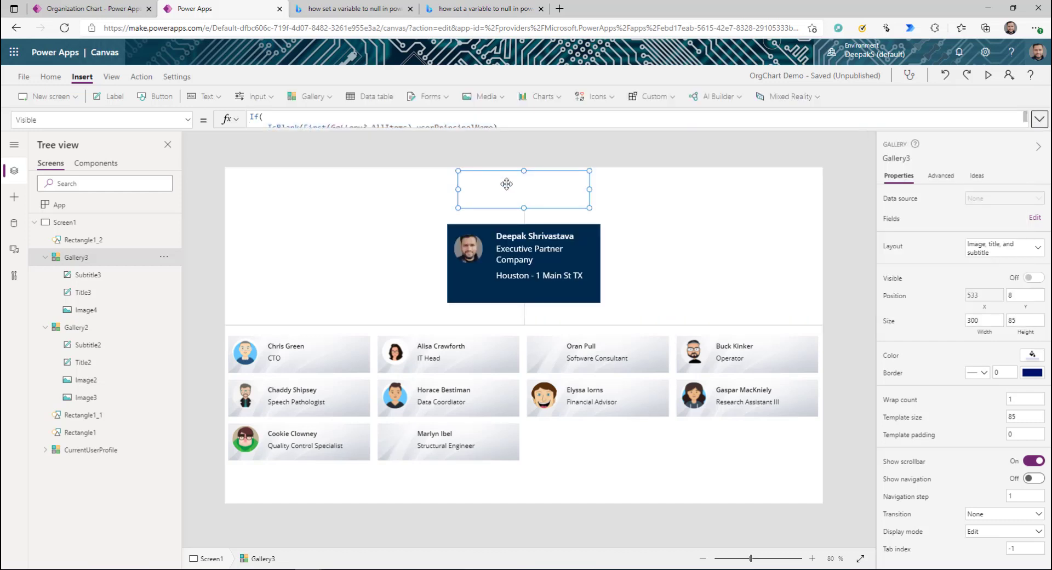
pyautogui.click(1030, 199)
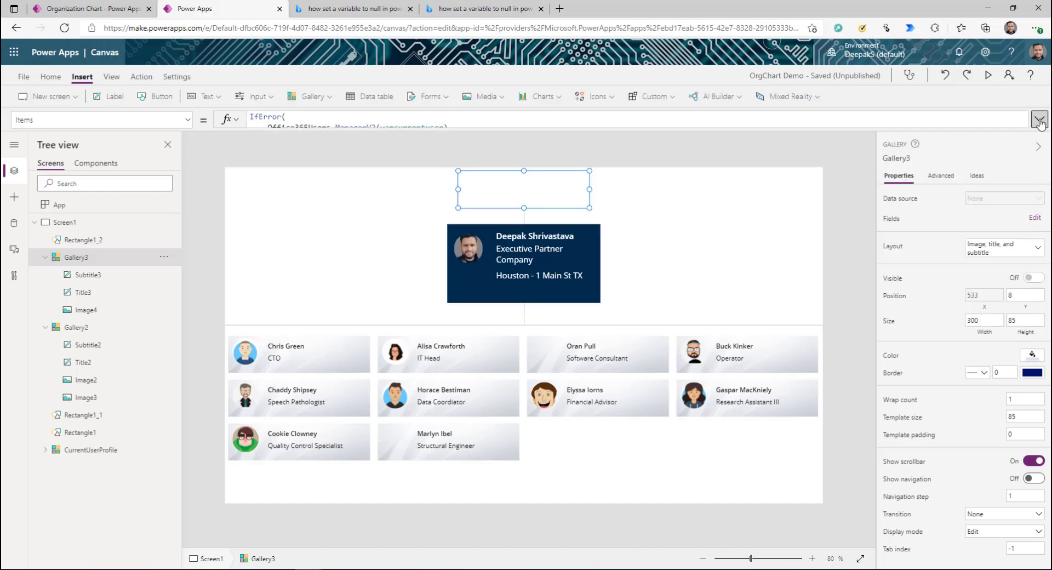
pyautogui.click(1039, 119)
pyautogui.moveTo(268, 138); pyautogui.dragTo(277, 138)
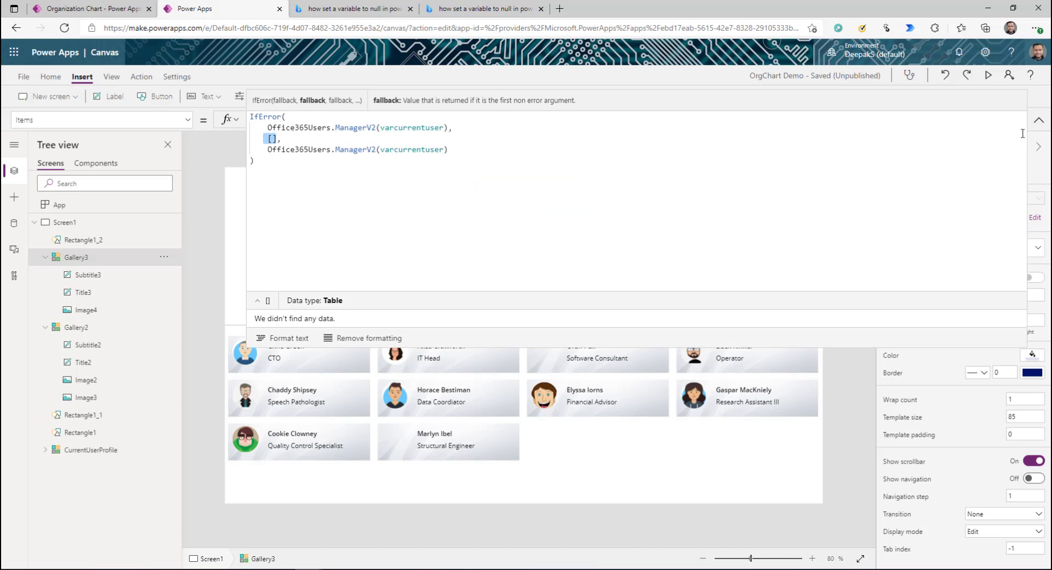
pyautogui.click(1038, 120)
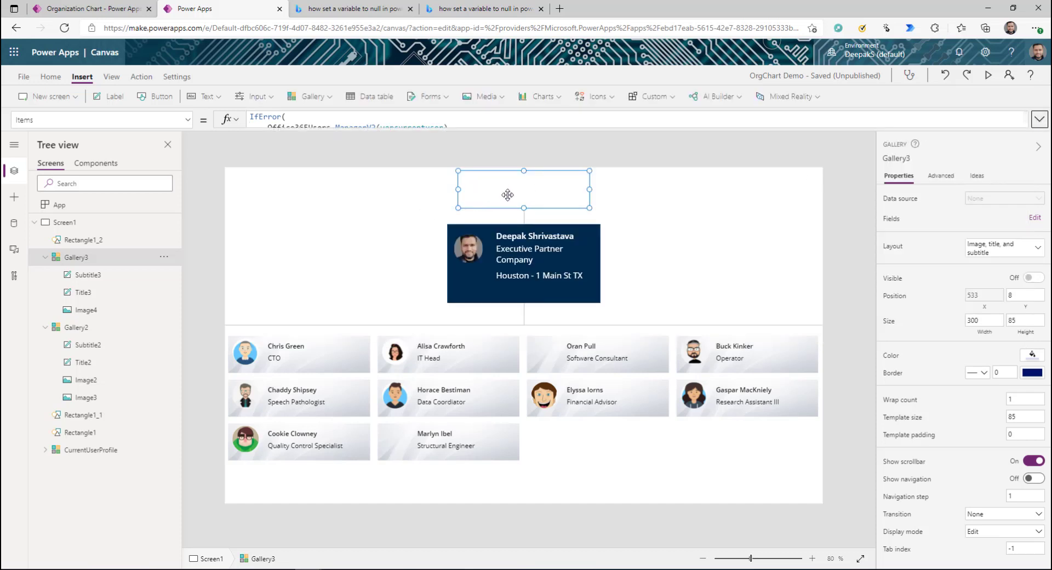
# Step: Copy the manager gallery's Visible formula If(IsBlank(First(Gallery3.AllItems).userPrincipalName),false,true) to the connector line between the manager gallery and the profile card
pyautogui.click(624, 195)
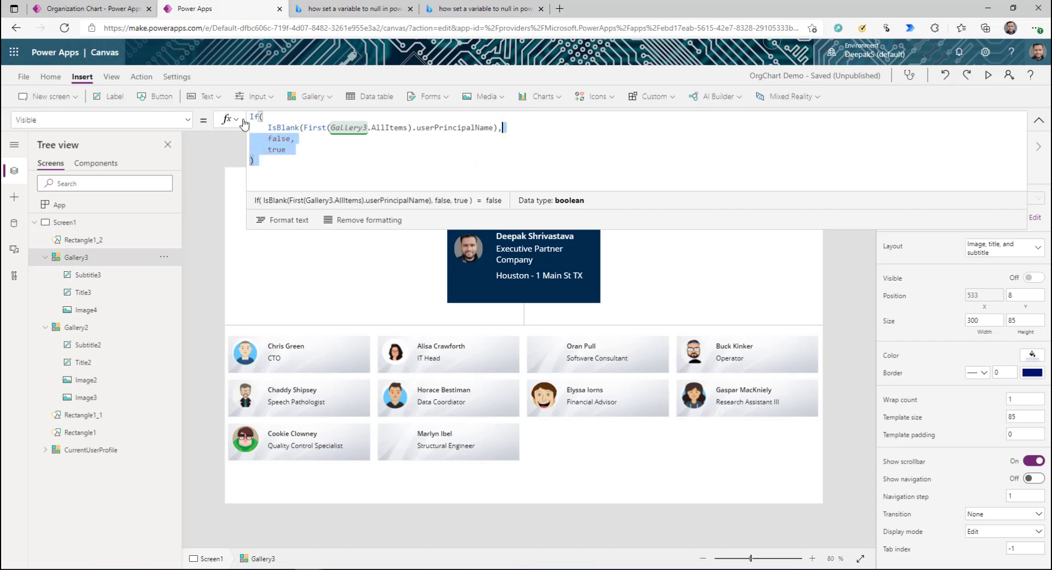
pyautogui.hotkey('ctrl', 'a')
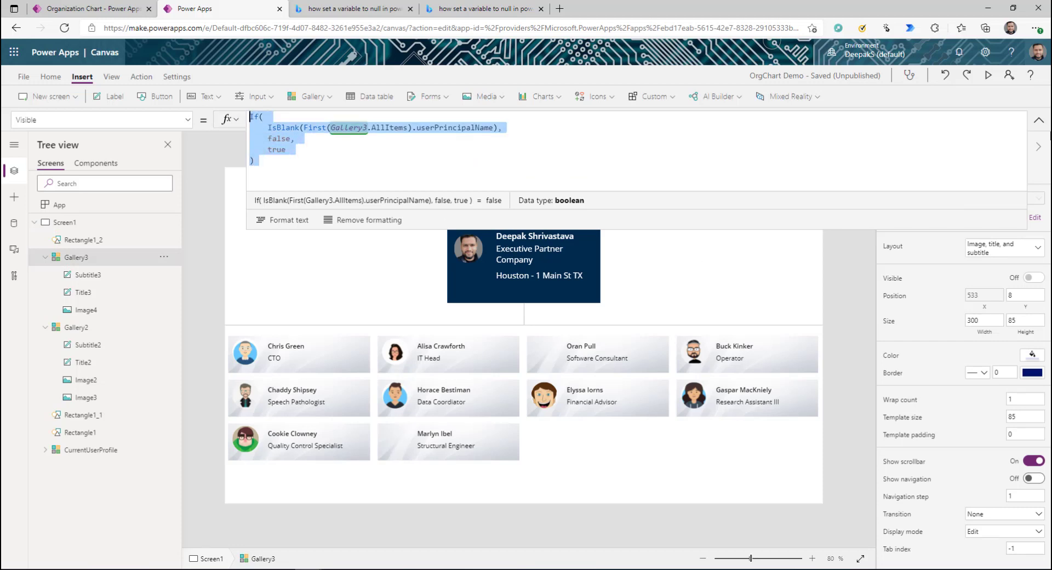
pyautogui.click(1037, 120)
pyautogui.click(524, 217)
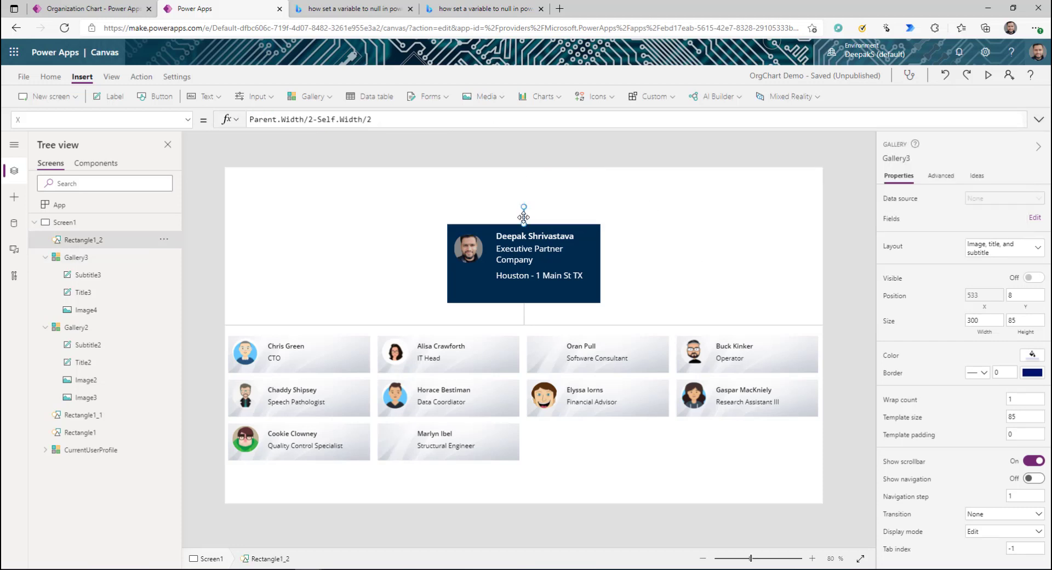
pyautogui.click(884, 229)
pyautogui.click(630, 227)
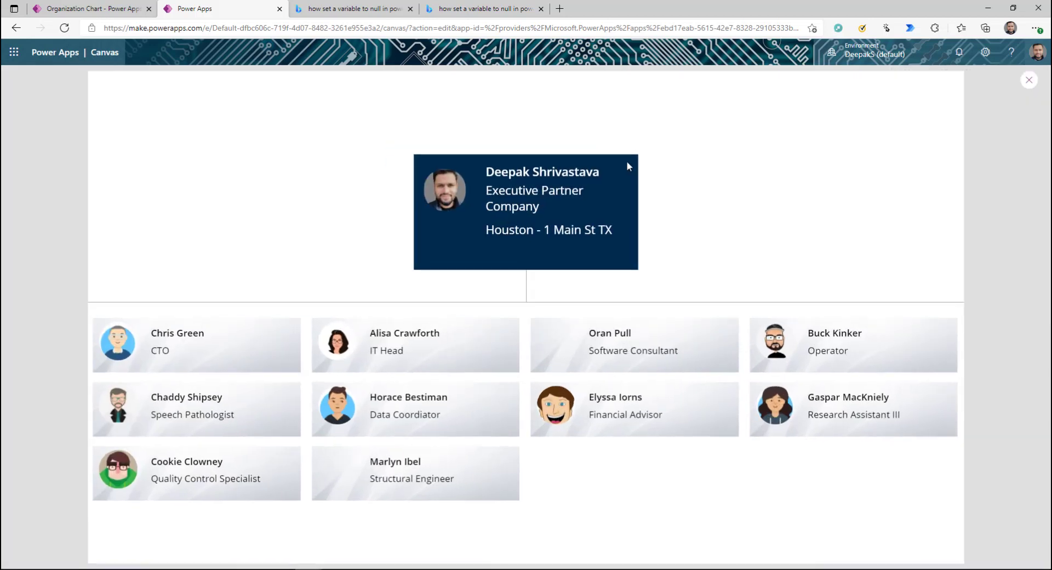
# Step: Preview the app and navigate down through the CTO to a Product Engineer to check the manager card and connector line
pyautogui.click(988, 75)
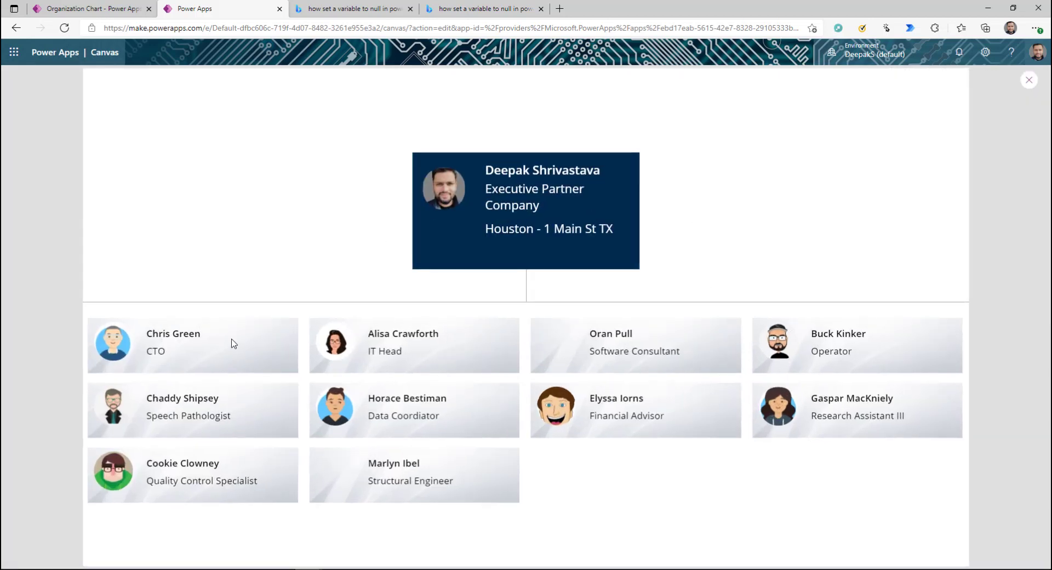
pyautogui.click(224, 371)
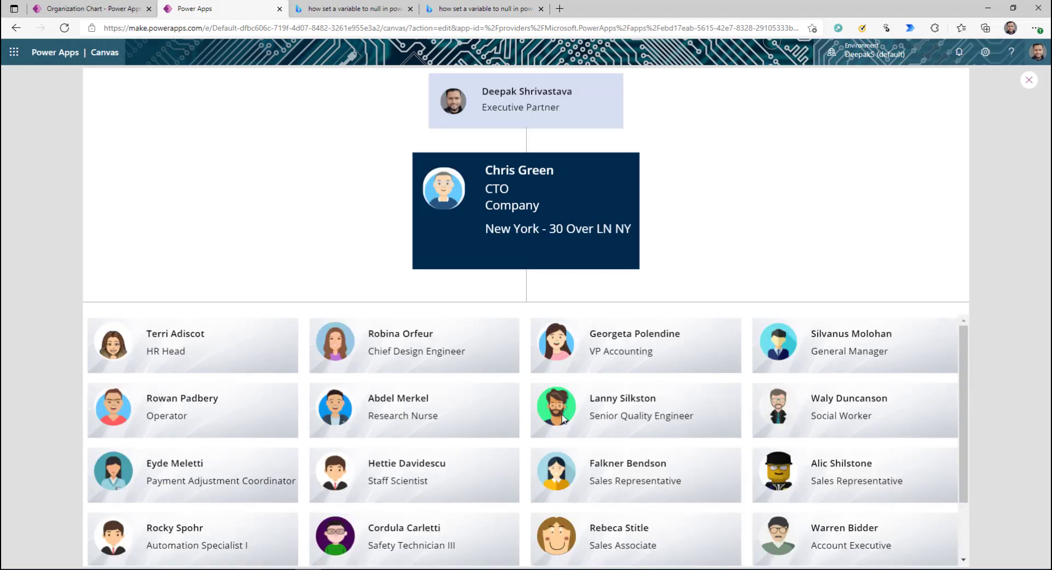
pyautogui.scroll(-1, 547, 428)
pyautogui.scroll(1, 515, 470)
pyautogui.scroll(-1, 857, 500)
pyautogui.click(836, 515)
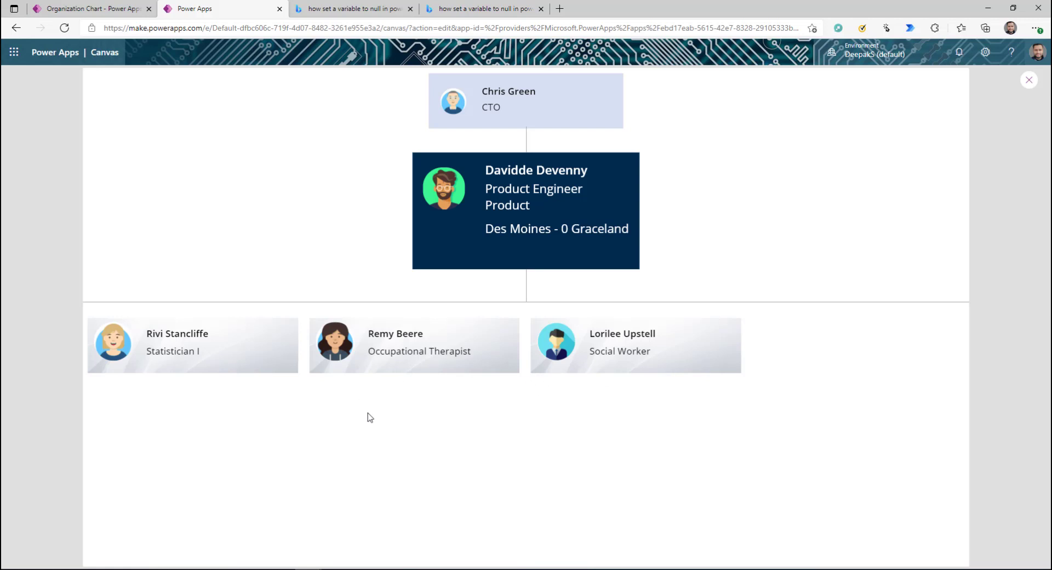
pyautogui.click(1028, 80)
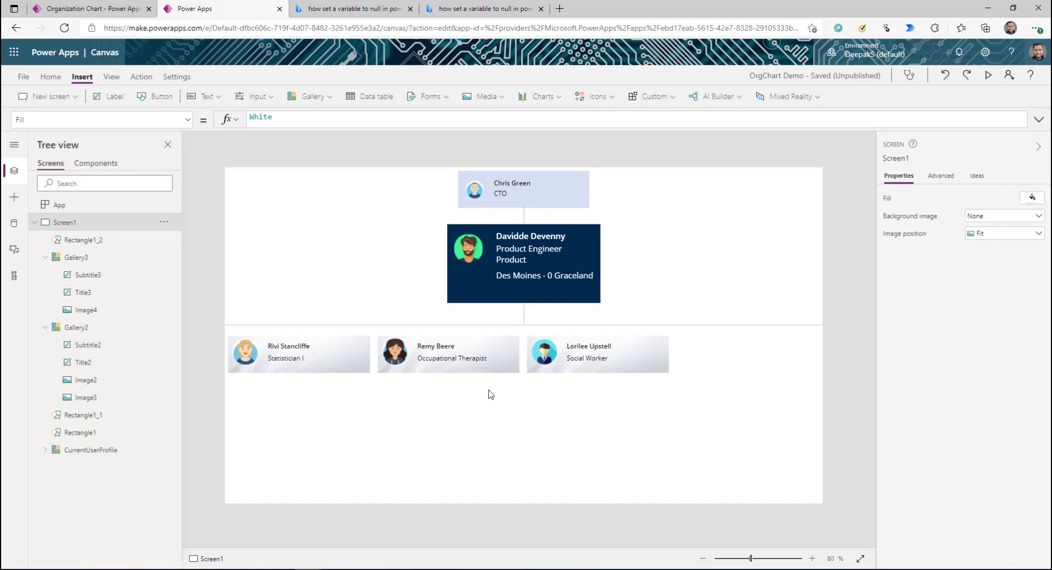
# Step: Try shifting the direct reports gallery horizontally by setting its X position to 100
pyautogui.click(490, 394)
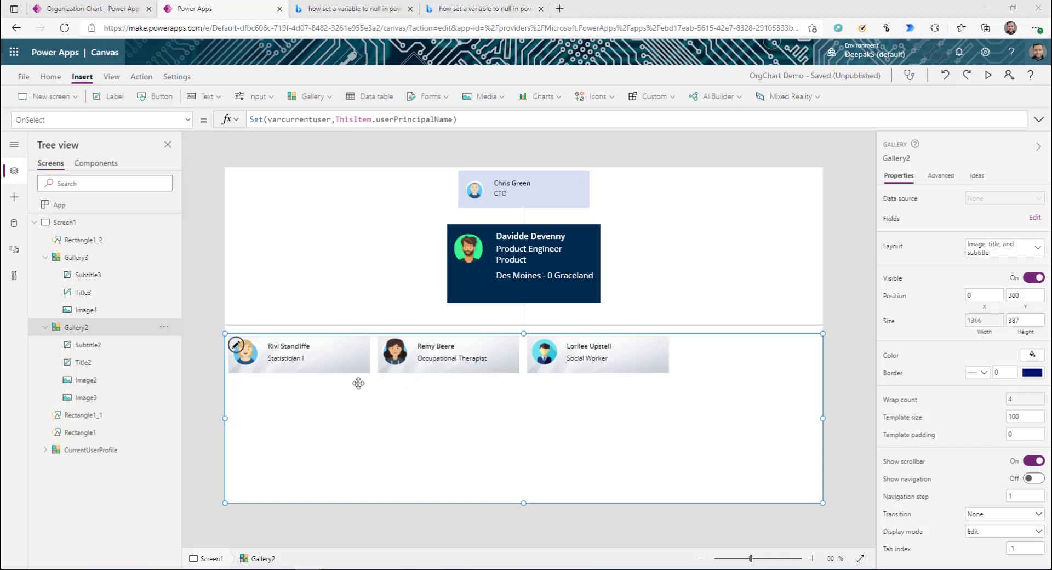
pyautogui.click(968, 295)
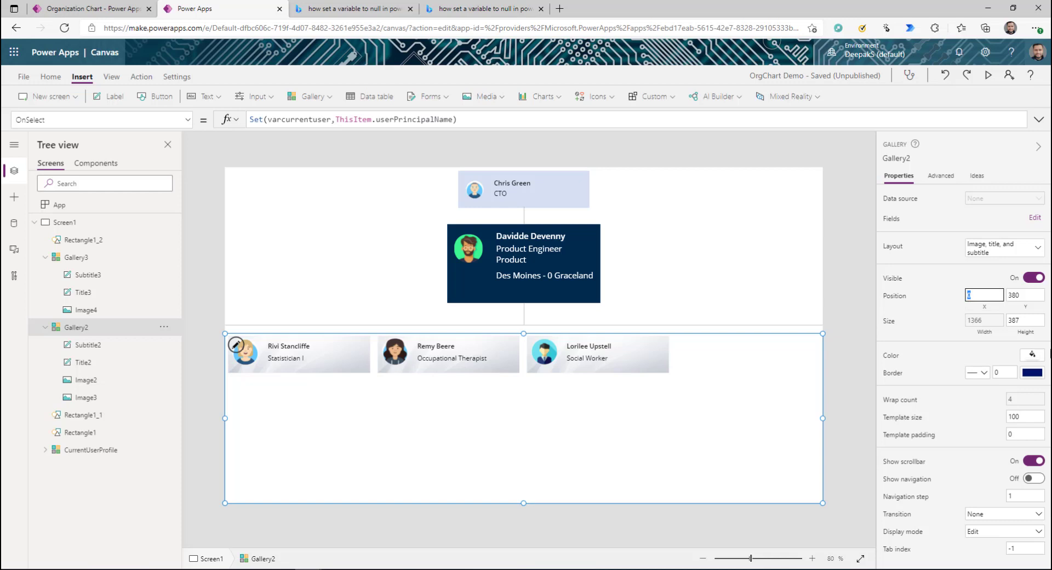
pyautogui.write('100')
pyautogui.click(937, 312)
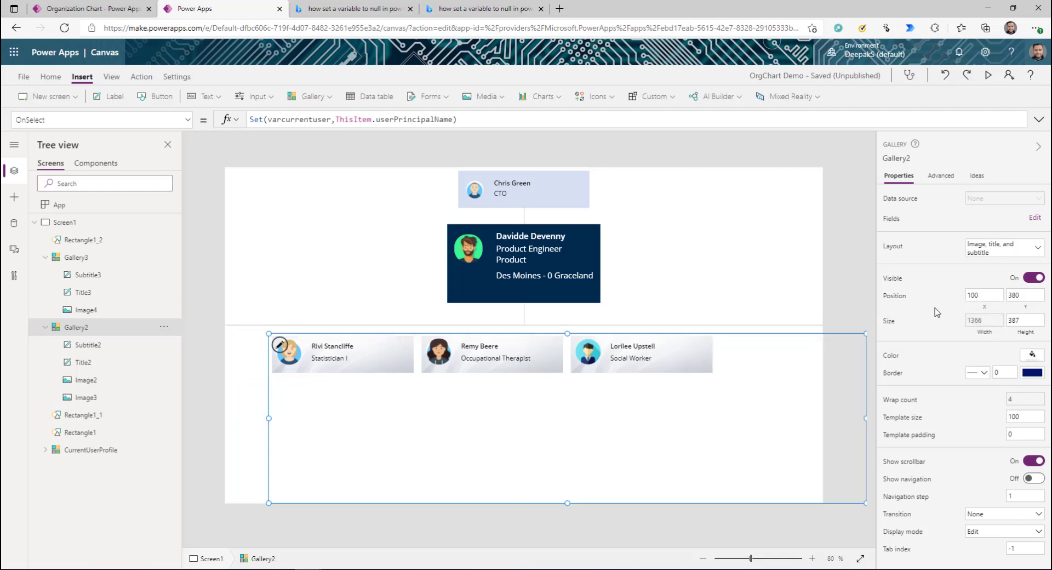
# Step: Set the direct reports gallery's X to If(Parent.Size=1||Parent.Size=2,0,Switch(CountRows(Gallery2.AllItems),1,Parent.Width/2-Self.TemplateWidth/2,2,Parent.Width/2-(Self.TemplateWidth*2)/2,3,Parent.Width/2-(Self.TemplateWidth*3)/2,0)) and format the formula text
pyautogui.click(978, 300)
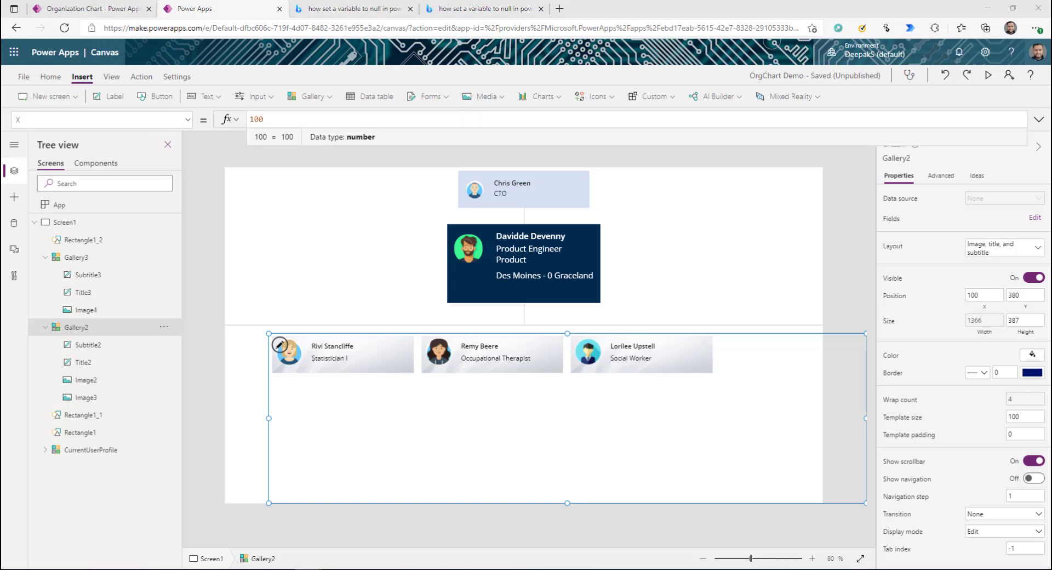
pyautogui.doubleClick(311, 118)
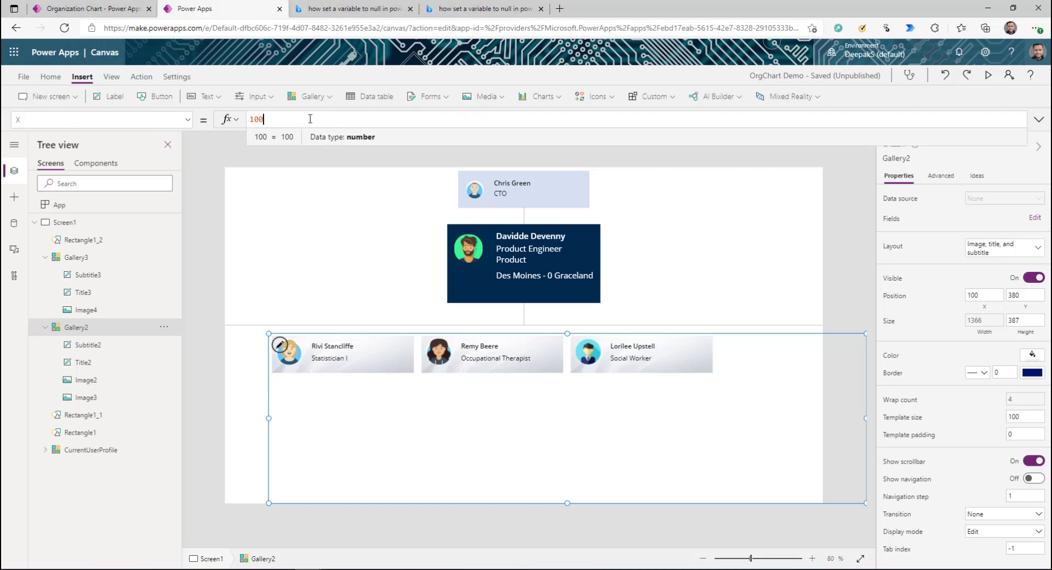
pyautogui.hotkey('ctrl', 'v')
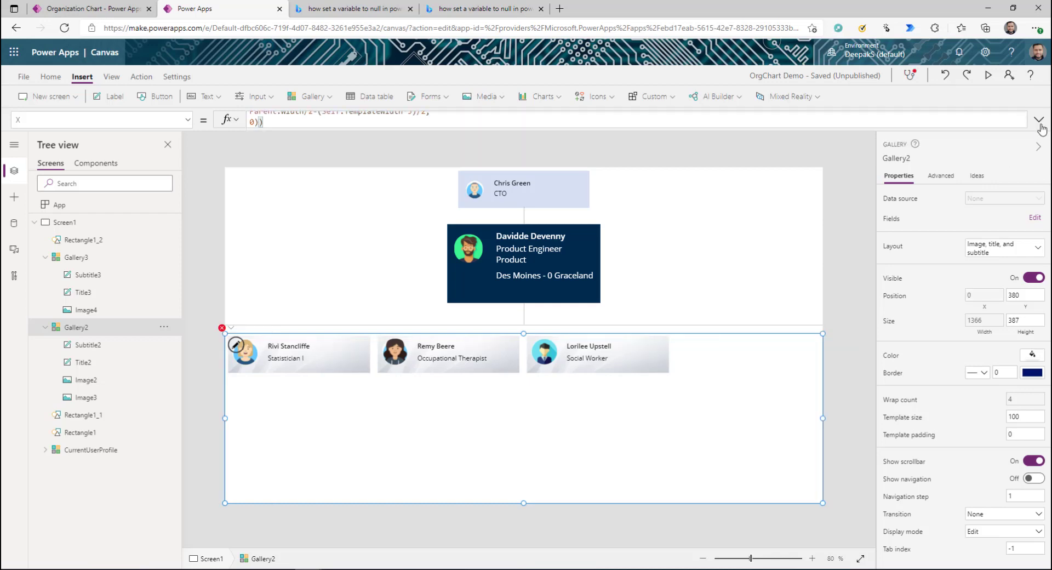
pyautogui.click(1039, 119)
pyautogui.click(325, 145)
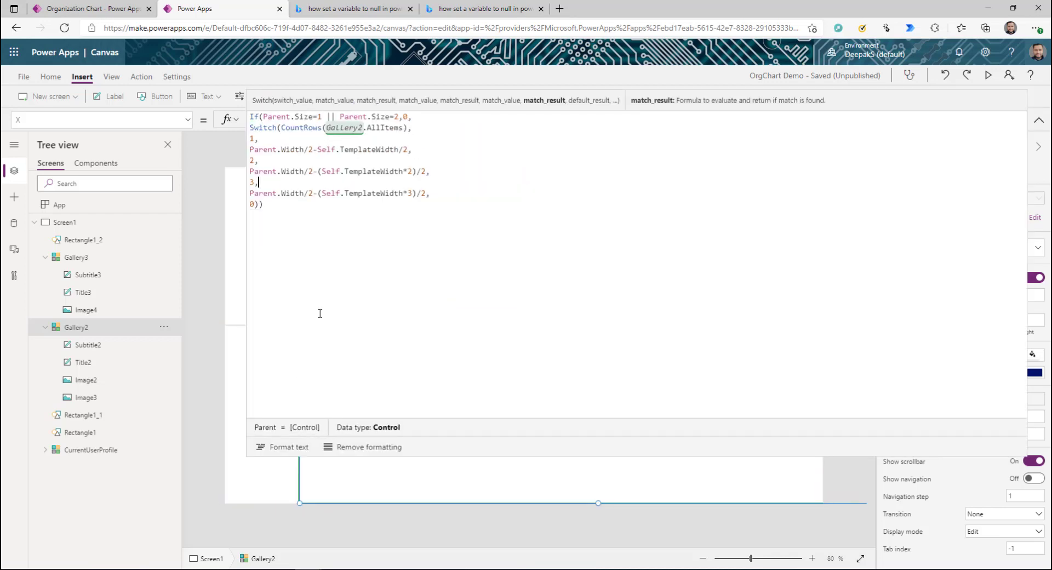
pyautogui.click(266, 447)
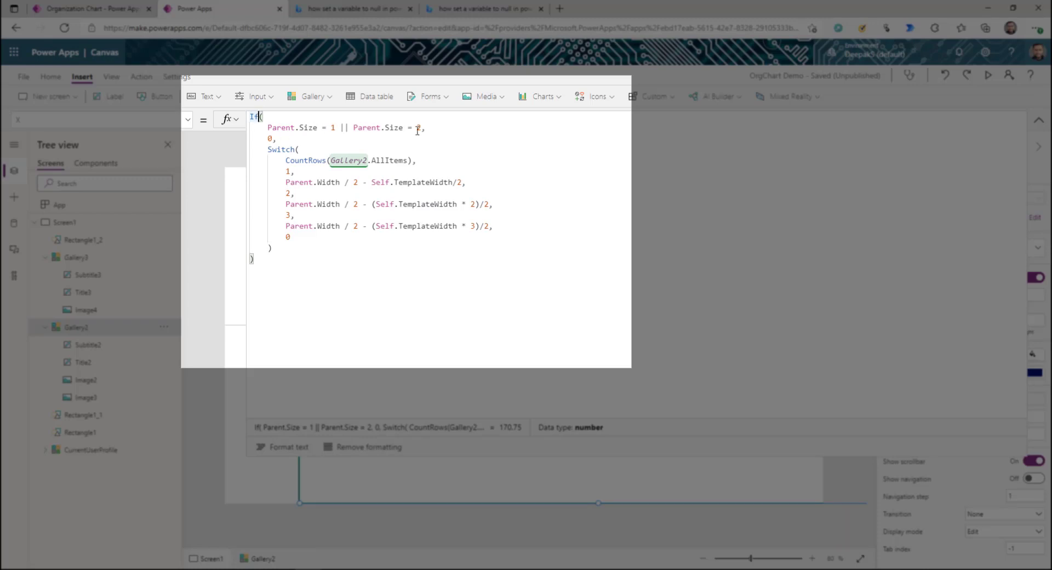
# Step: Examine the X formula's Parent.Size condition, its CountRows switch value and the centering expressions for one, two and three direct reports
pyautogui.moveTo(266, 127); pyautogui.dragTo(421, 128)
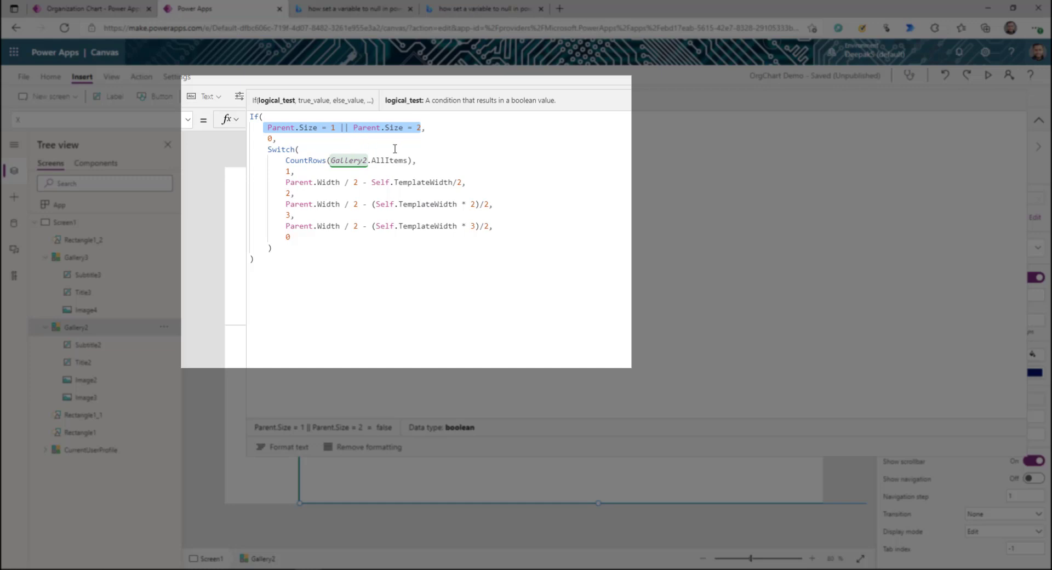
pyautogui.click(272, 141)
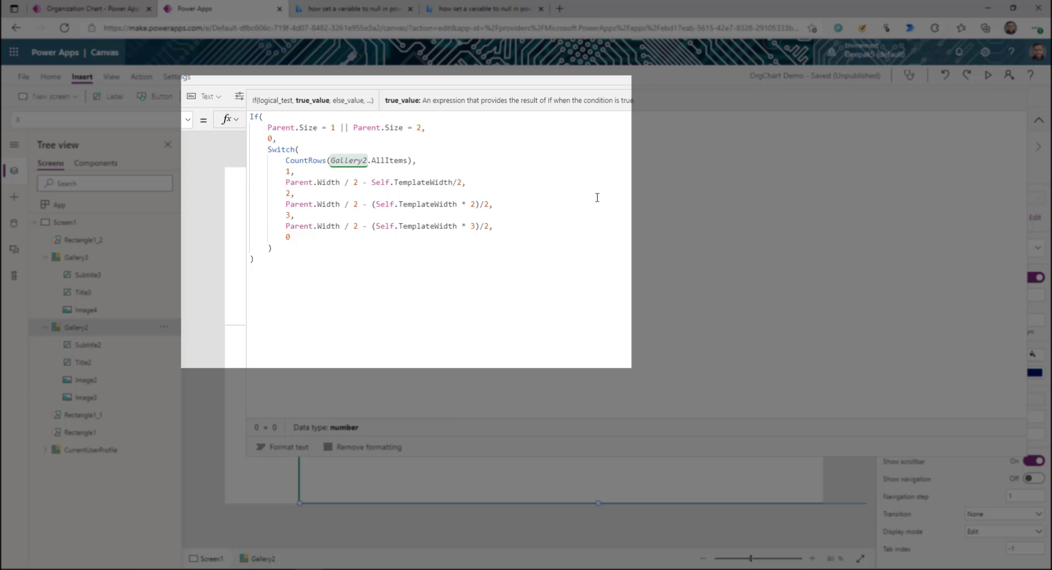
pyautogui.click(480, 151)
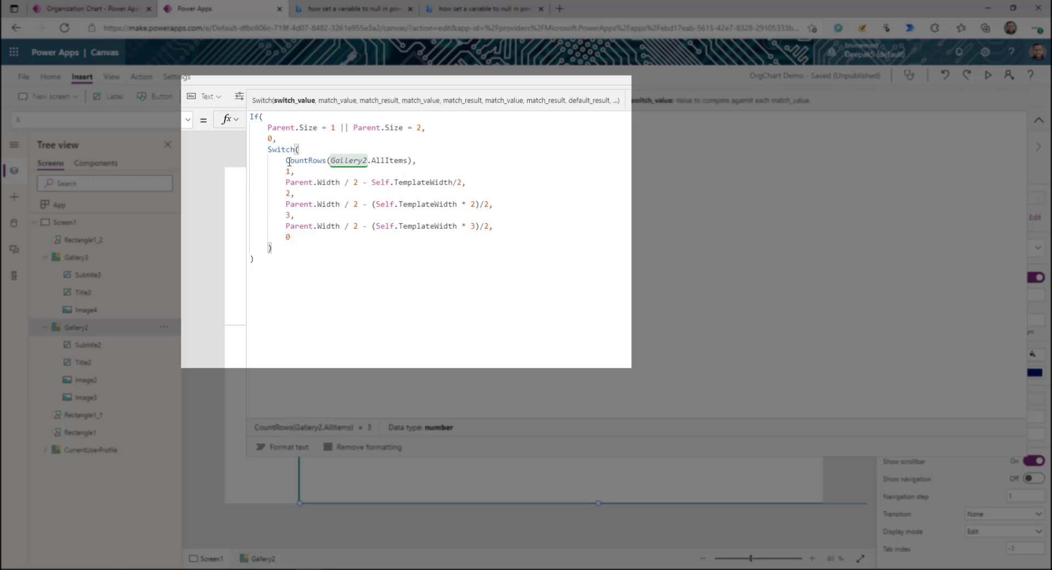
pyautogui.moveTo(278, 160); pyautogui.dragTo(411, 161)
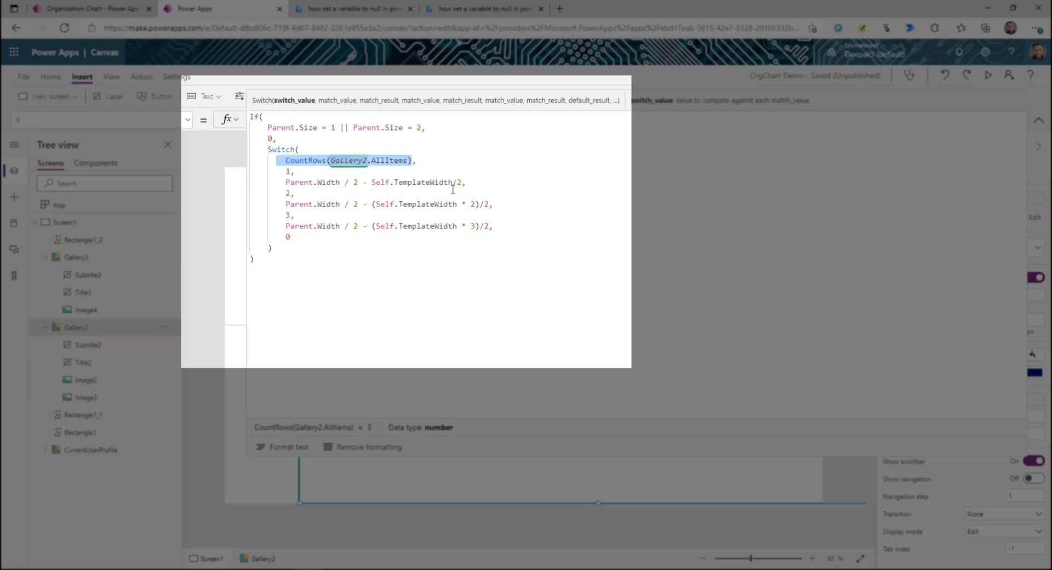
pyautogui.click(1039, 120)
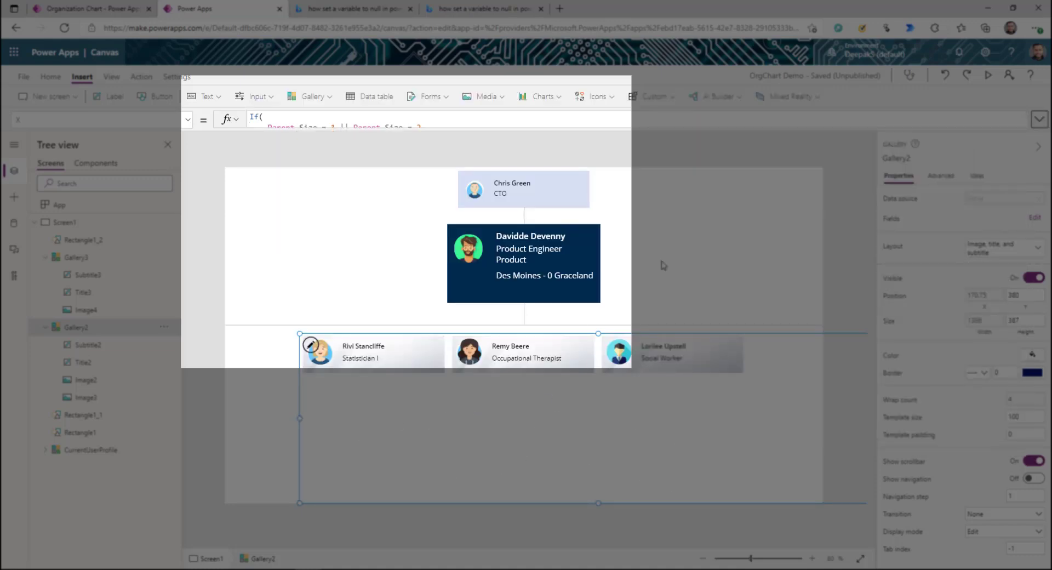
pyautogui.click(1039, 119)
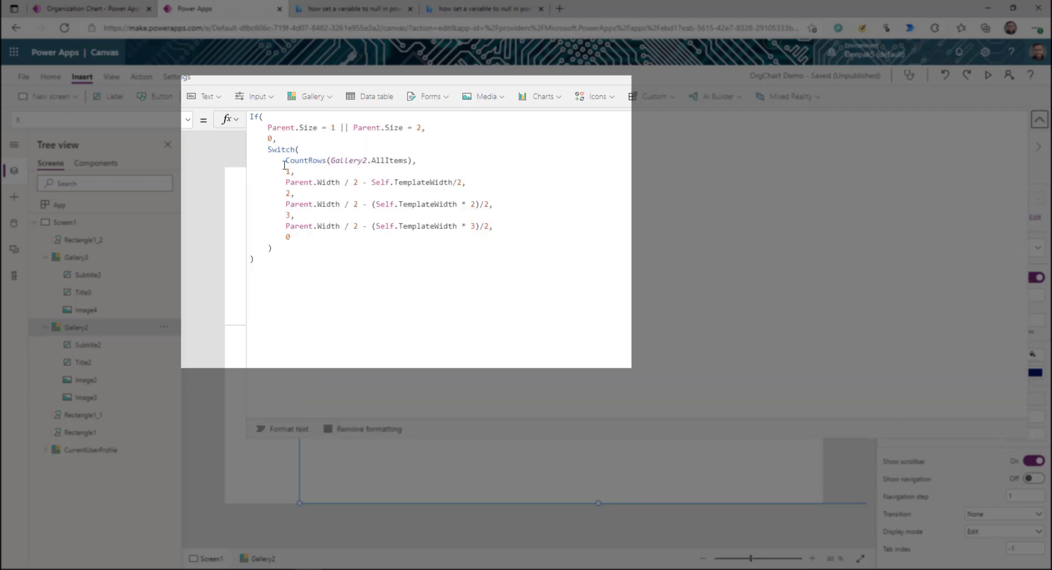
pyautogui.moveTo(276, 160); pyautogui.dragTo(412, 160)
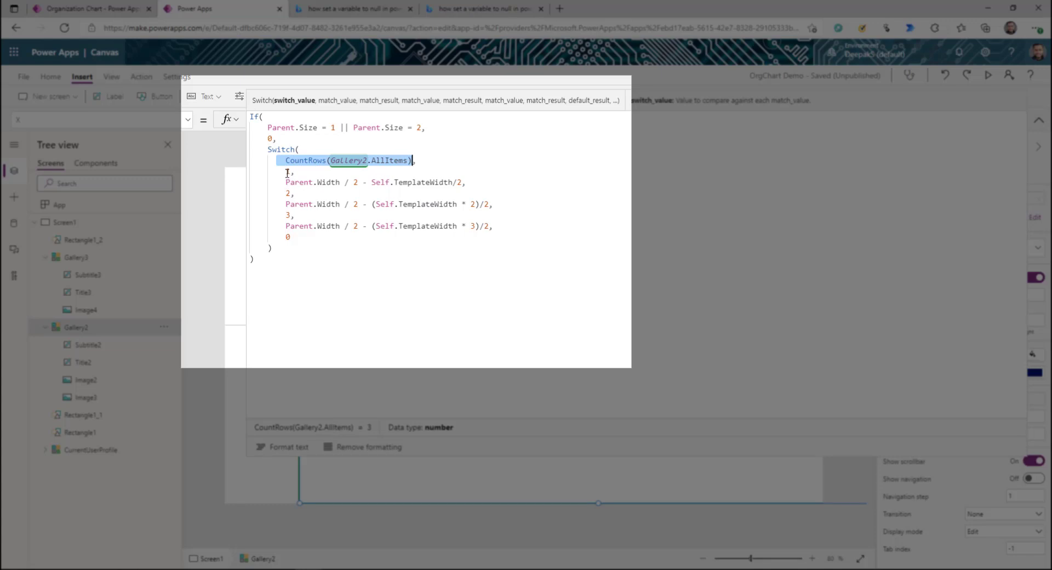
pyautogui.moveTo(281, 183); pyautogui.dragTo(466, 182)
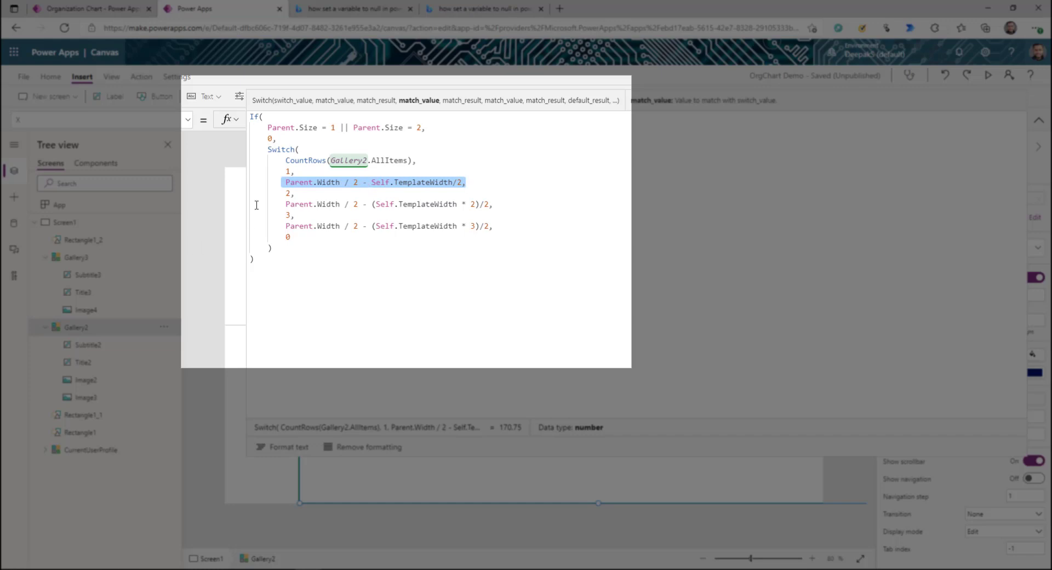
pyautogui.doubleClick(288, 193)
pyautogui.click(349, 203)
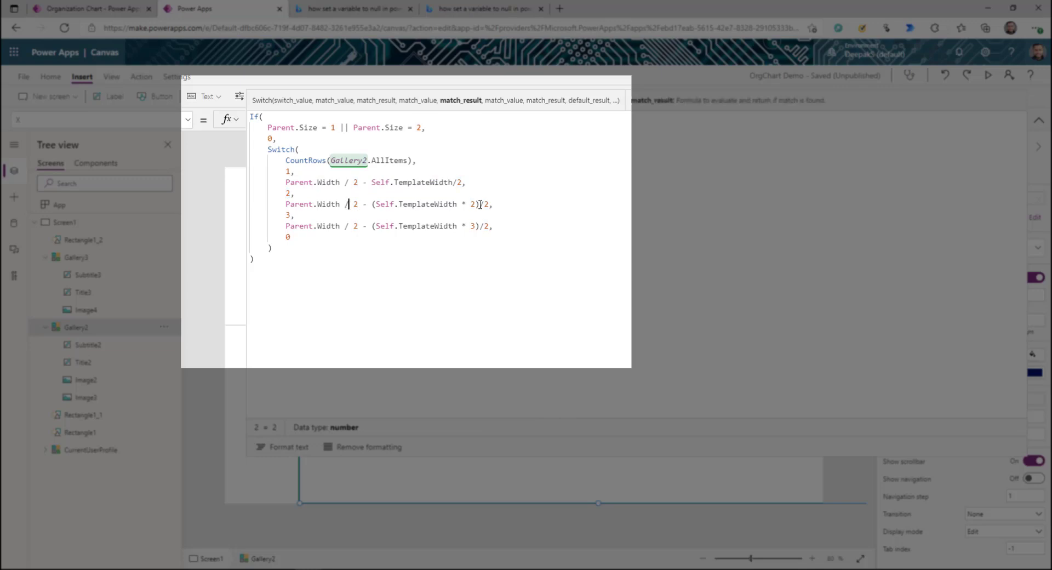
pyautogui.click(283, 223)
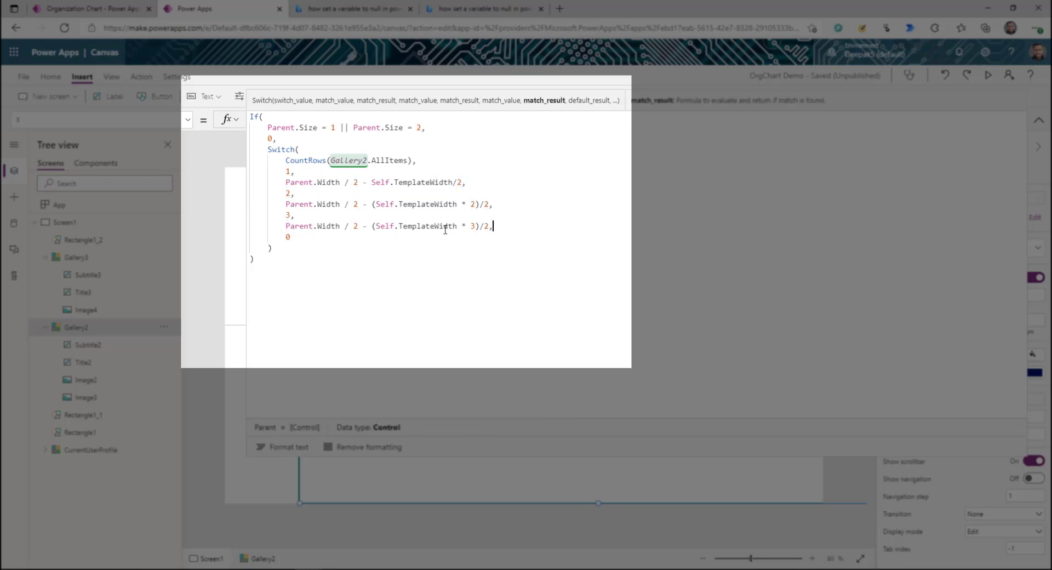
pyautogui.moveTo(493, 226); pyautogui.dragTo(276, 226)
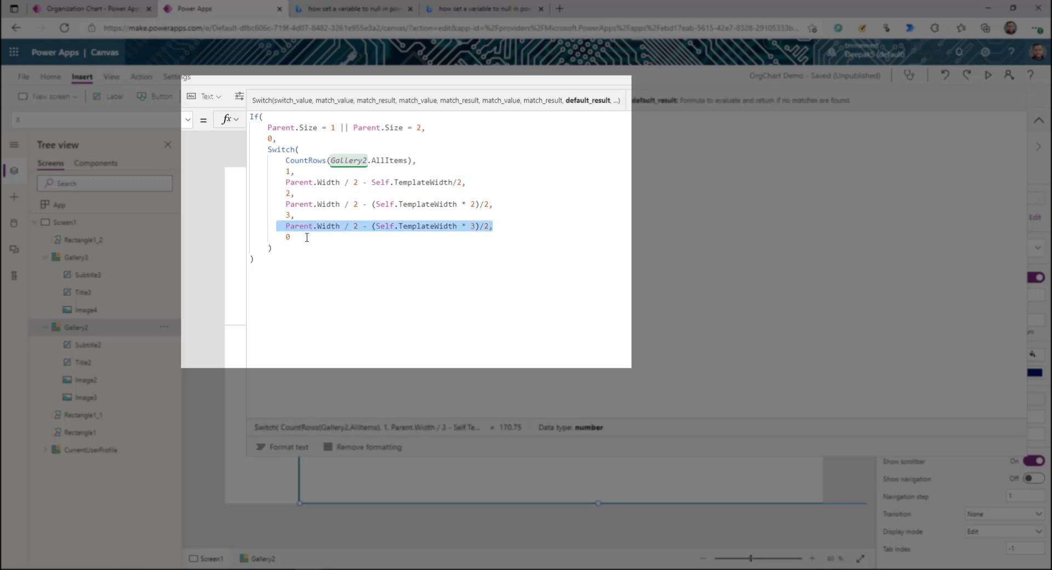
# Step: Examine the X formula's default Switch result and the complete If expression, and collapse the expanded formula editor
pyautogui.click(289, 237)
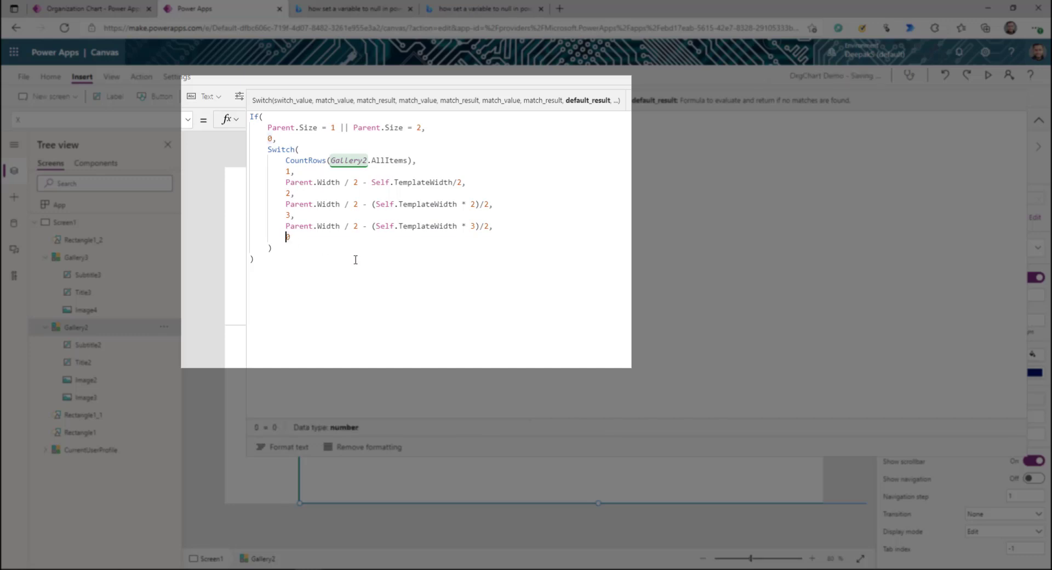
pyautogui.moveTo(316, 280); pyautogui.dragTo(251, 117)
pyautogui.click(389, 247)
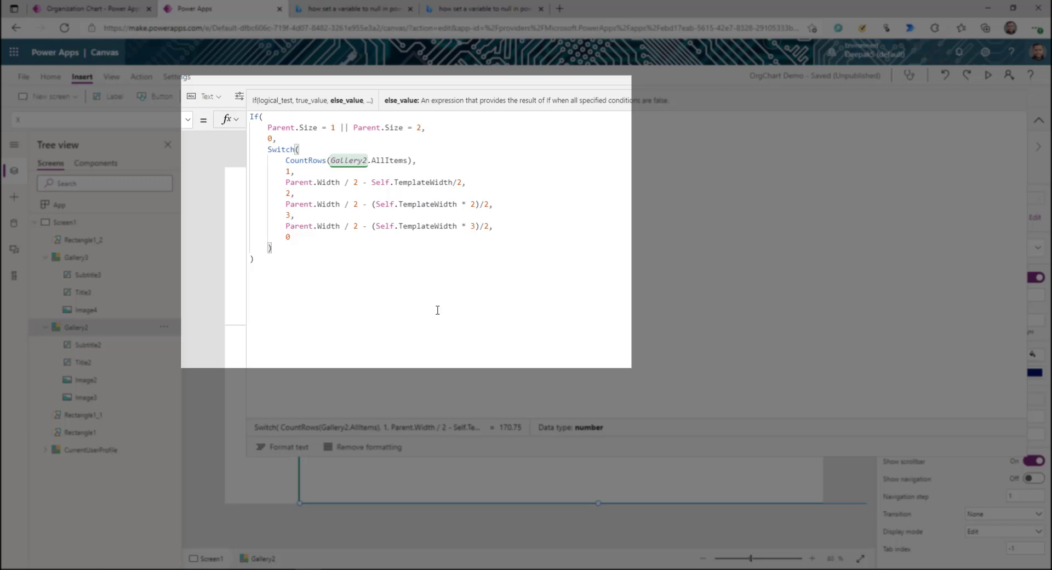
pyautogui.click(1039, 119)
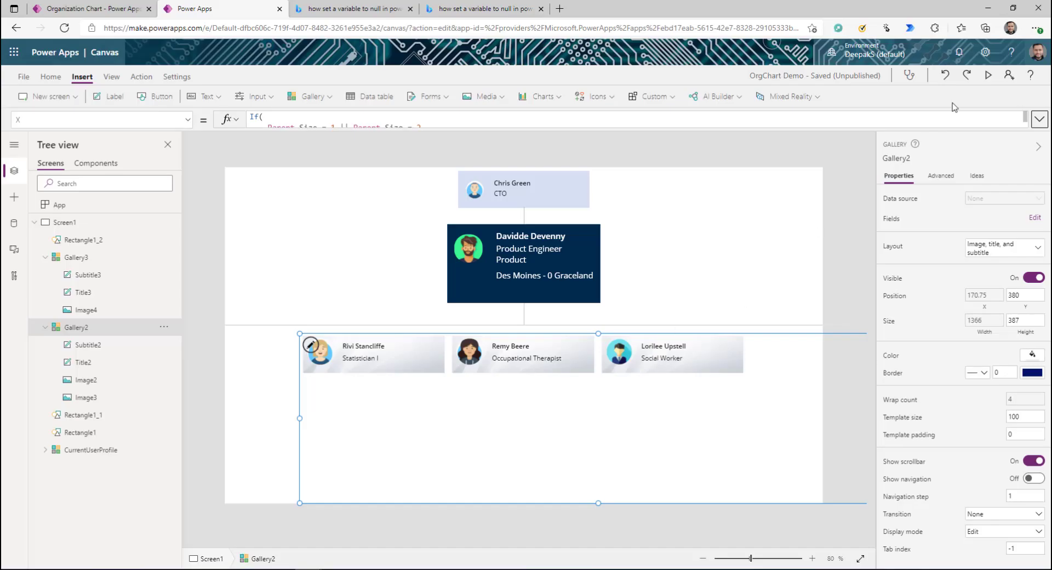
# Step: Preview the app and navigate from the Product Engineer up to the CTO to check the direct reports' alignment
pyautogui.click(987, 77)
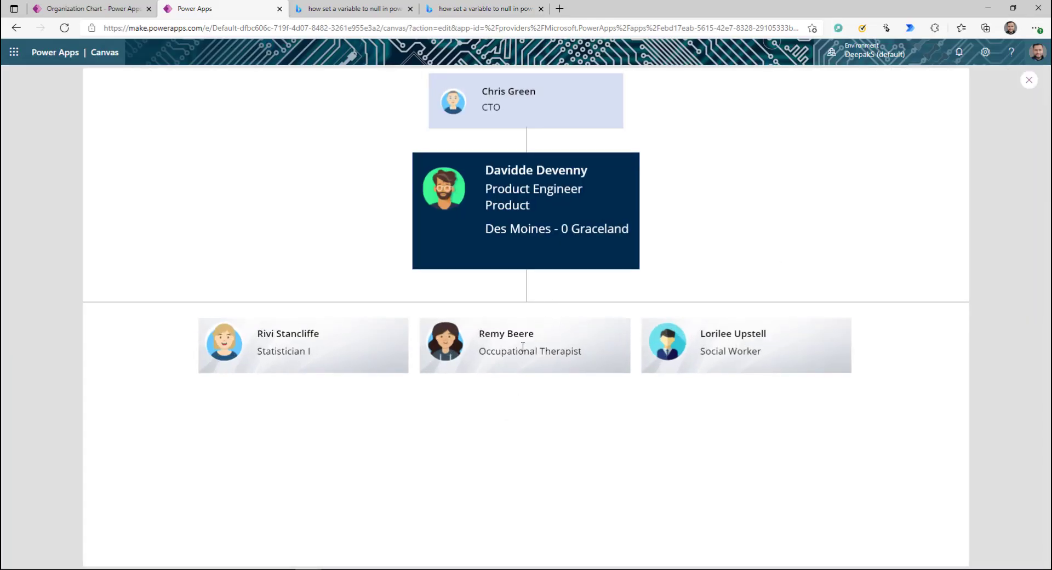
pyautogui.click(509, 89)
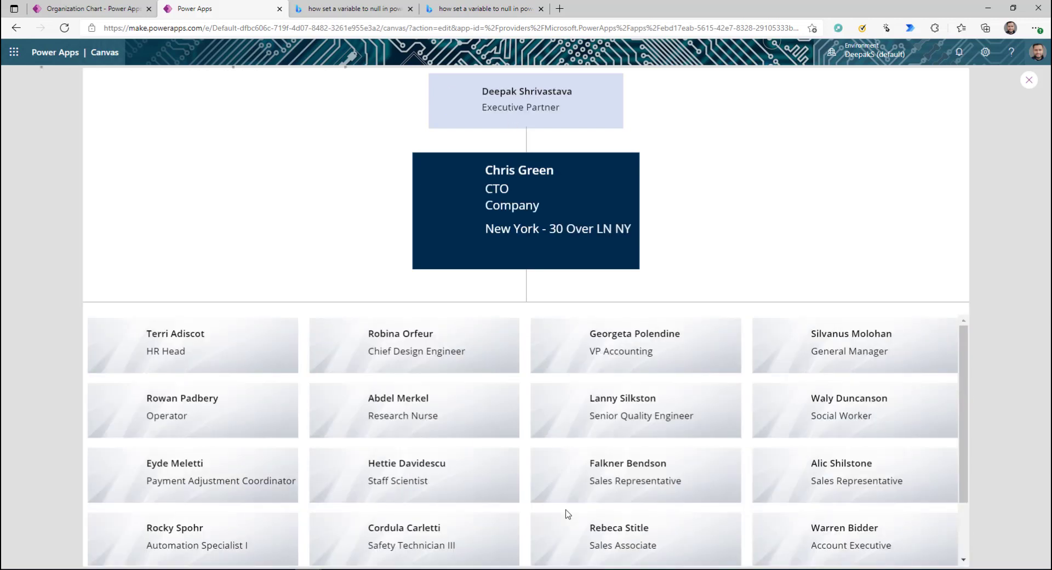
pyautogui.click(515, 517)
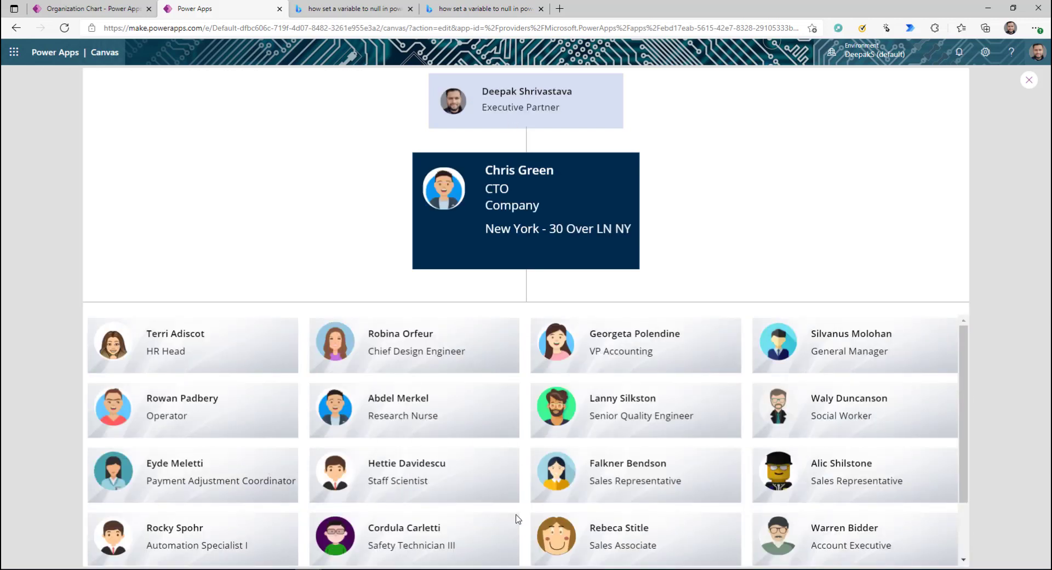